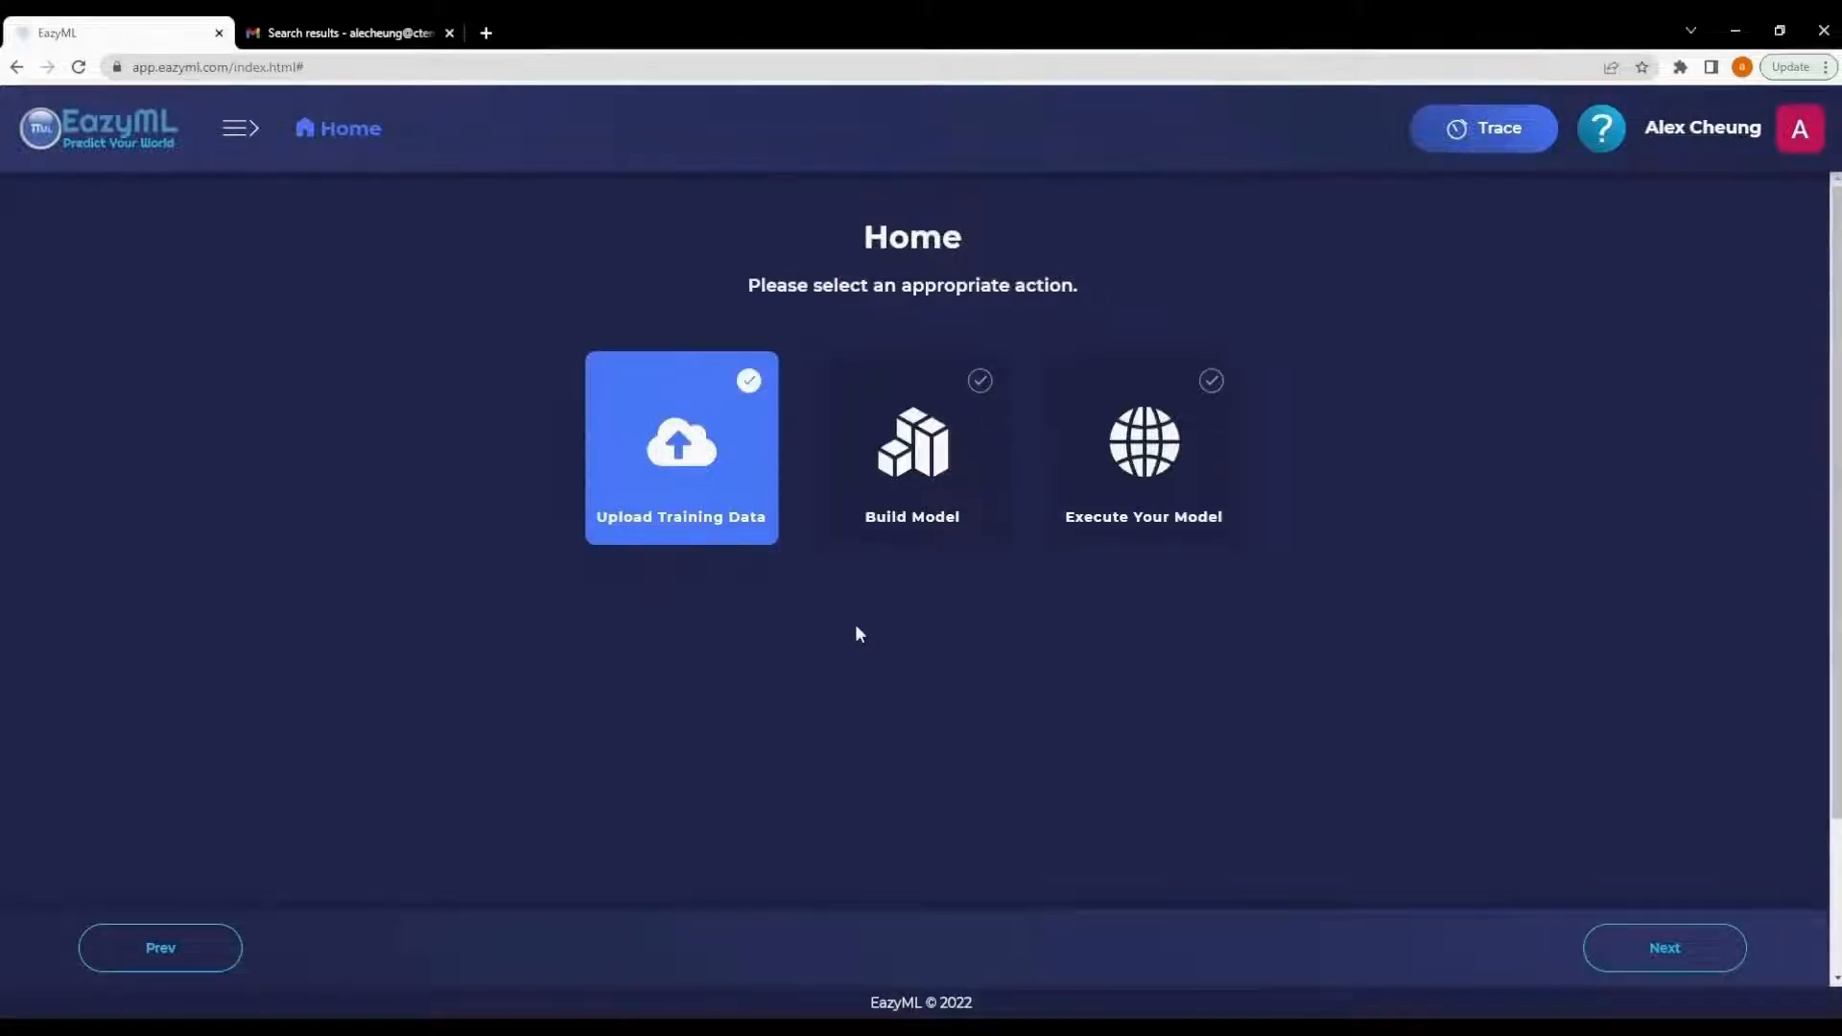
# - Switch to the mail tab and scroll through the PenicillinProduction1KComplete.xlsx preview to review the data rows
pyautogui.hotkey('ctrl', 'Tab')
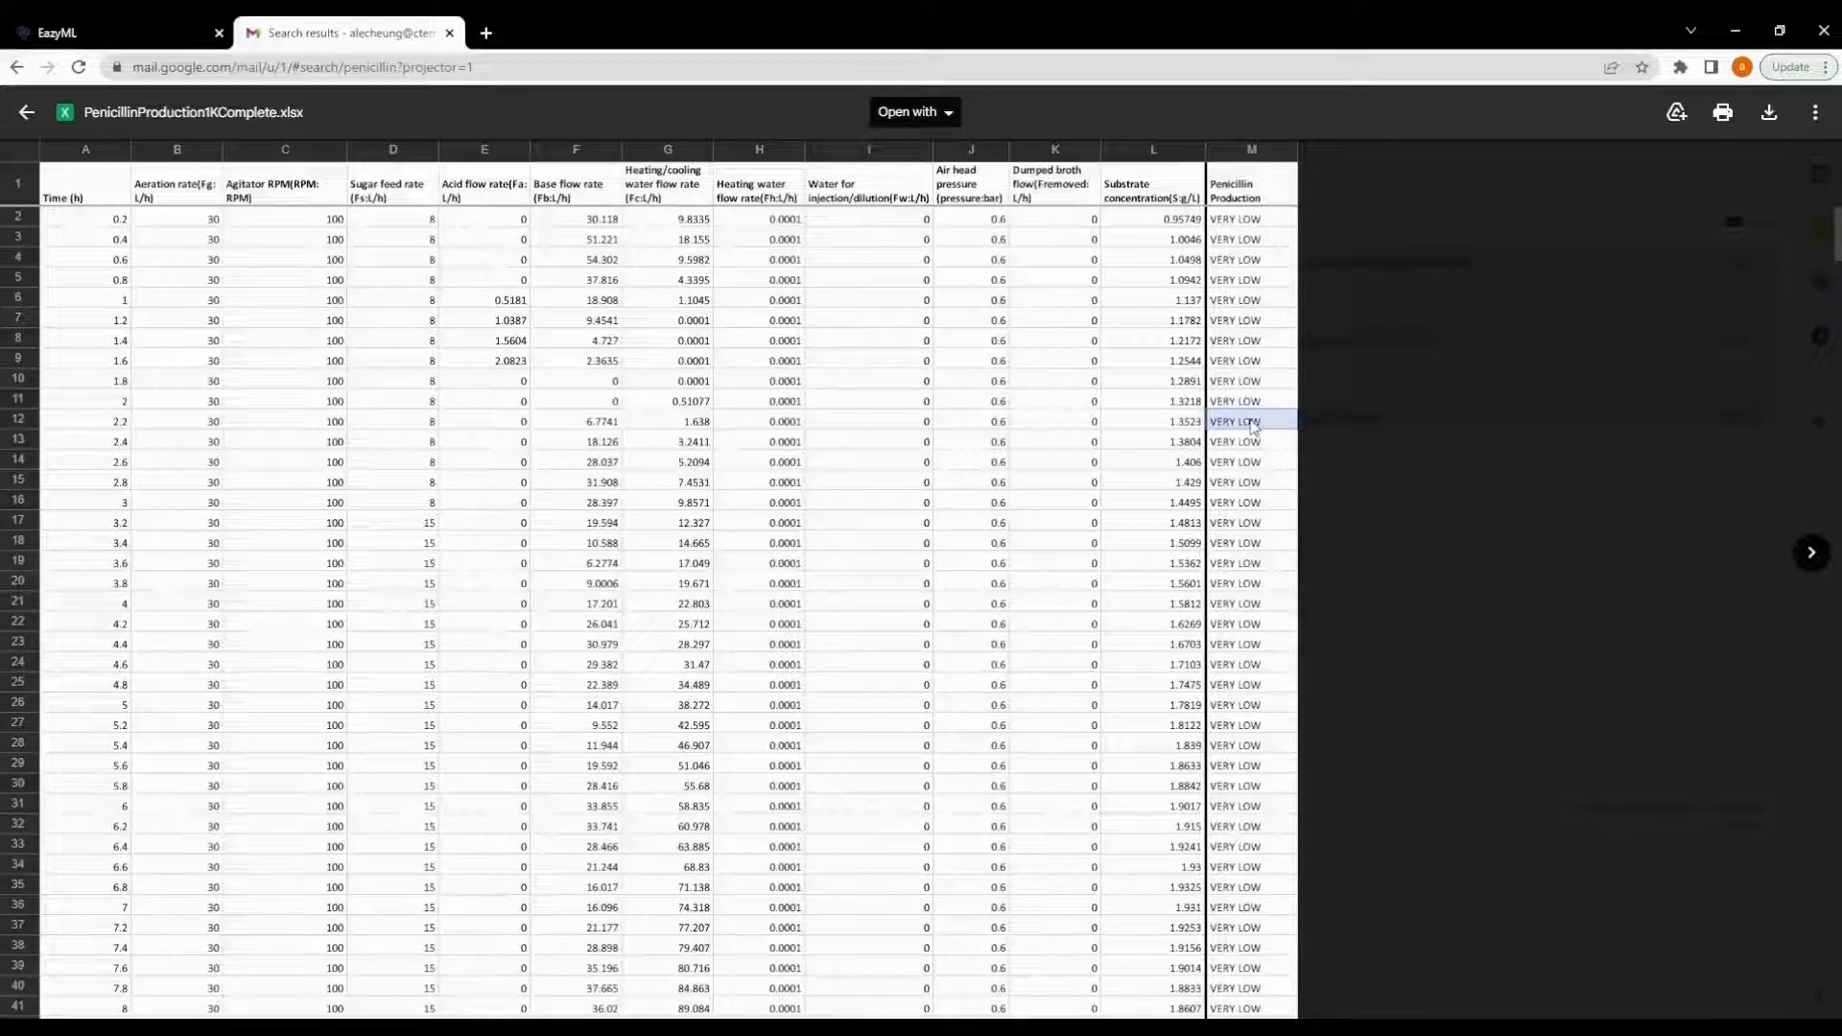
pyautogui.scroll(-20, 1252, 427)
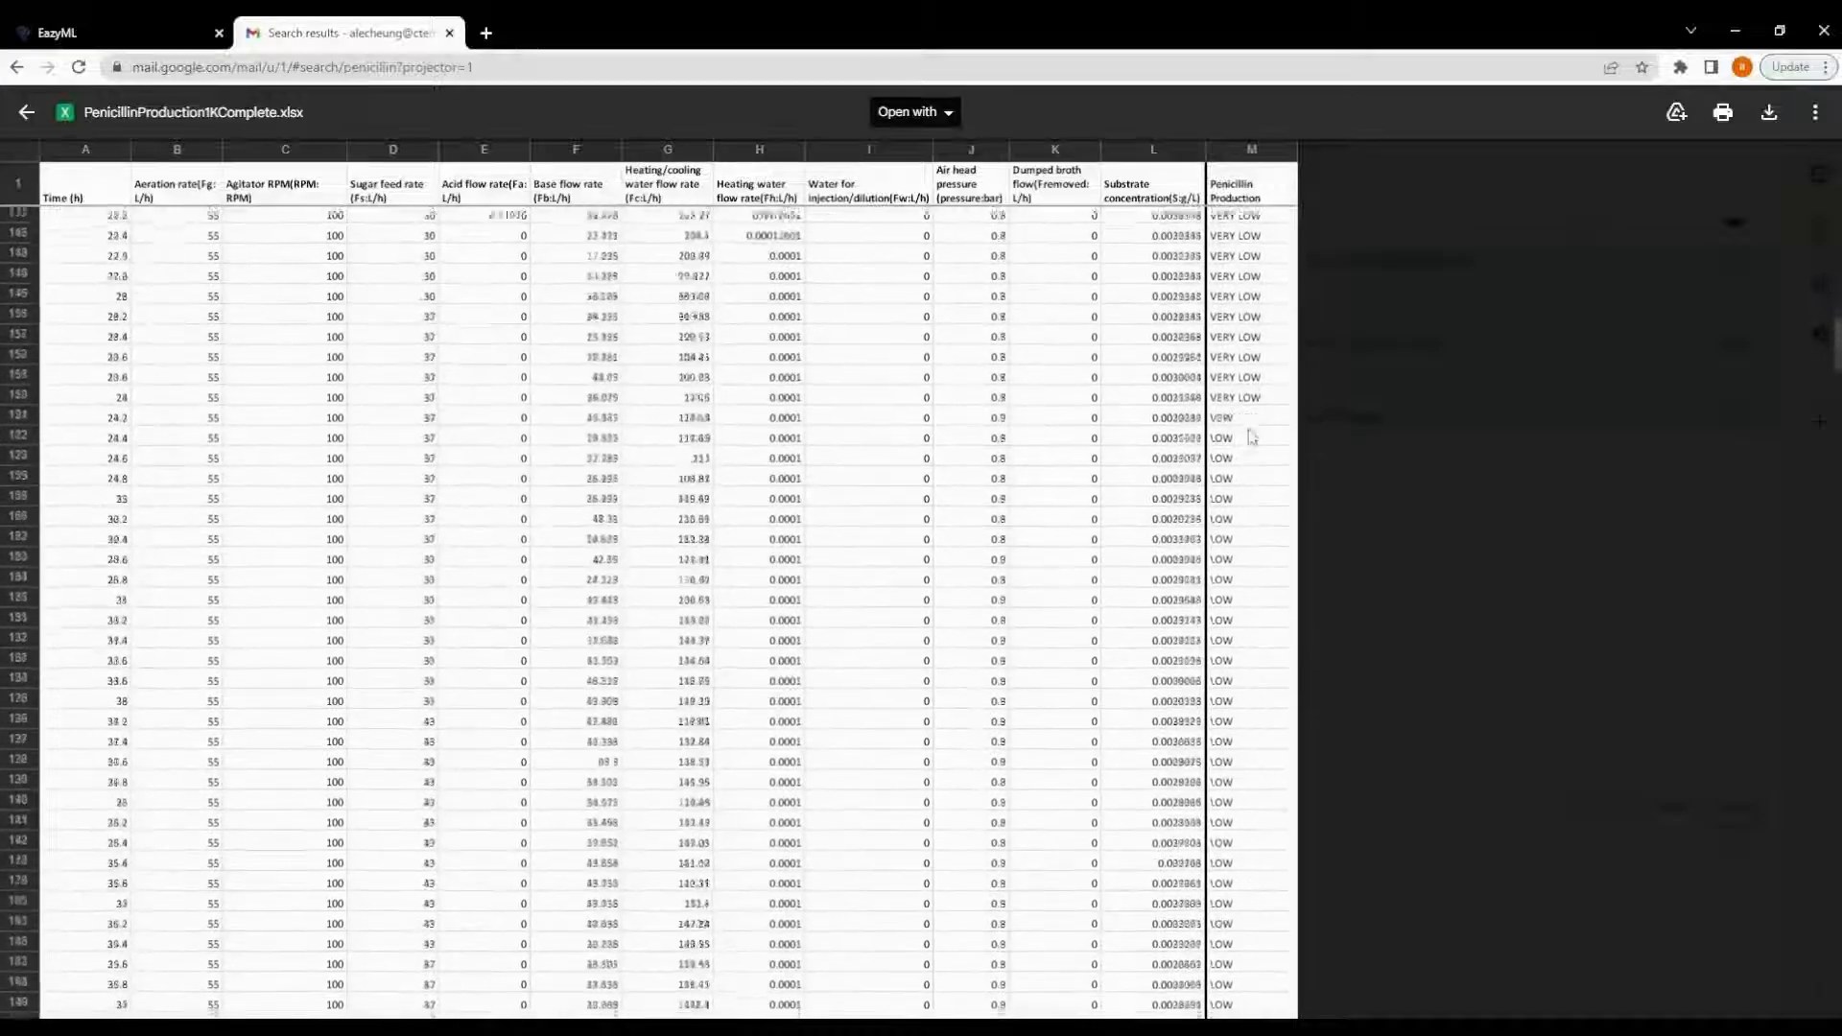
pyautogui.scroll(-5, 1252, 436)
pyautogui.scroll(-2, 1239, 460)
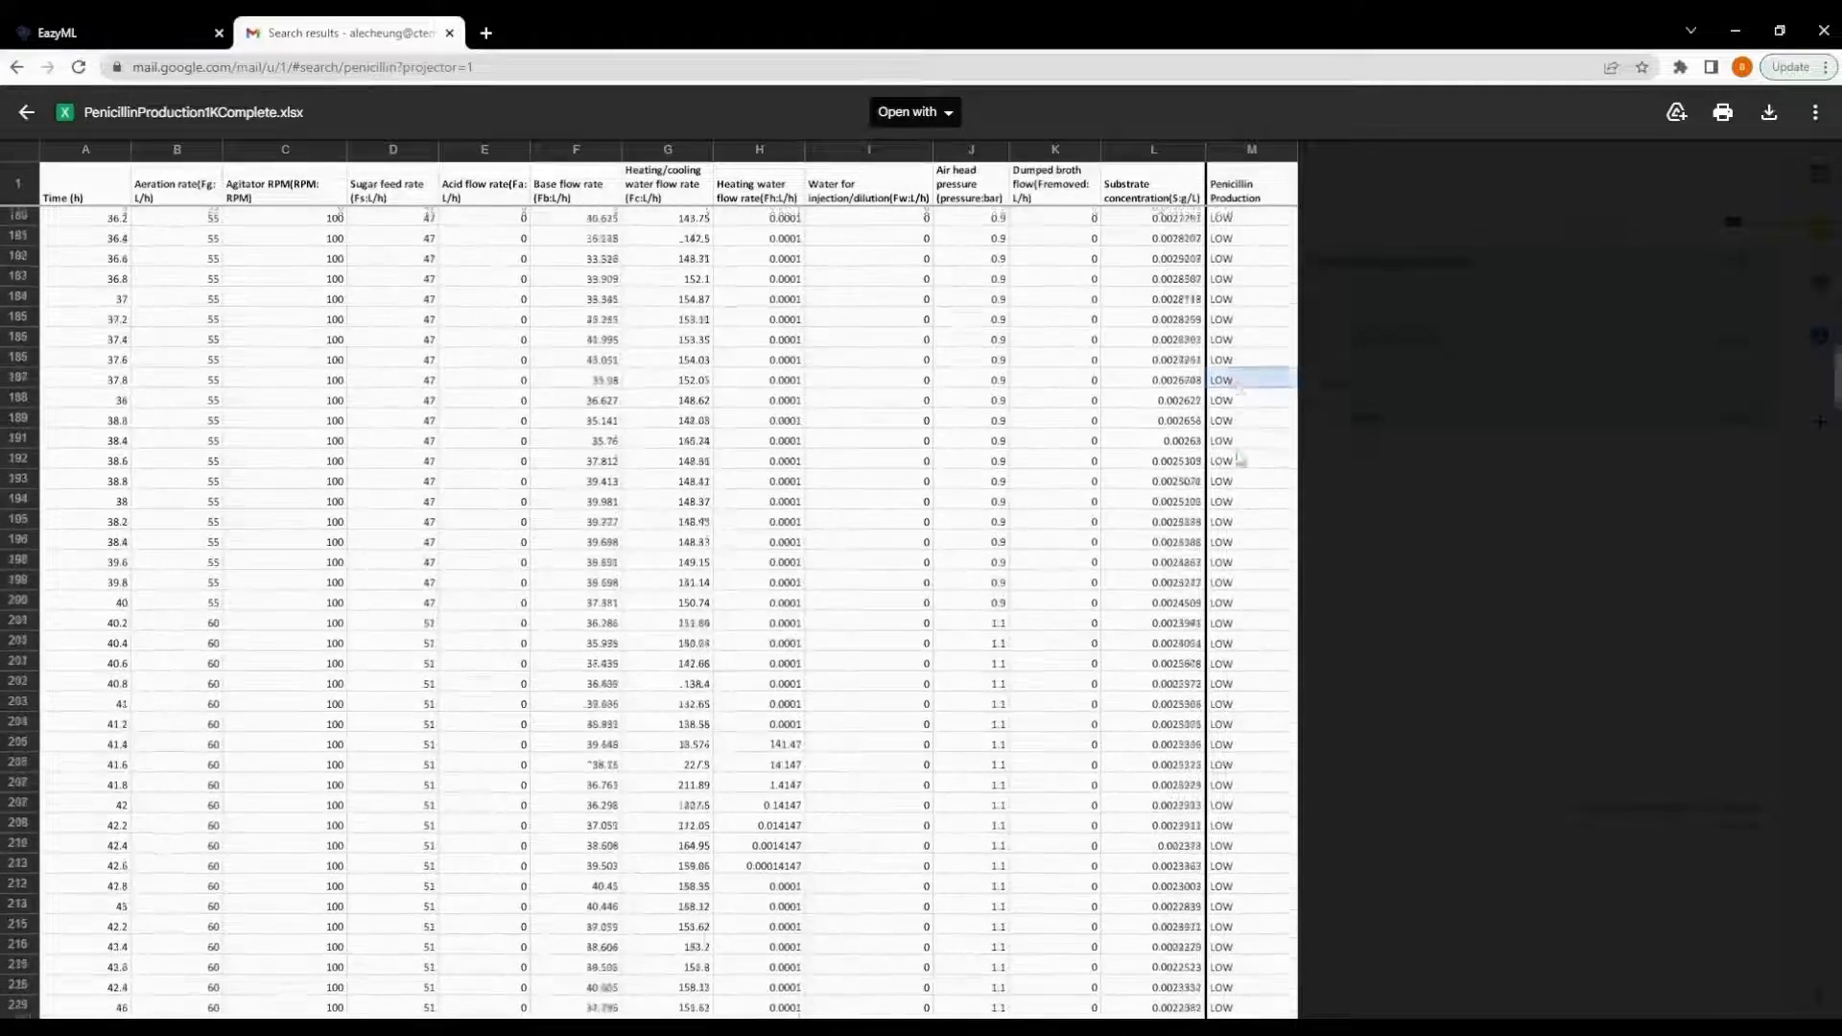
pyautogui.scroll(-20, 1238, 459)
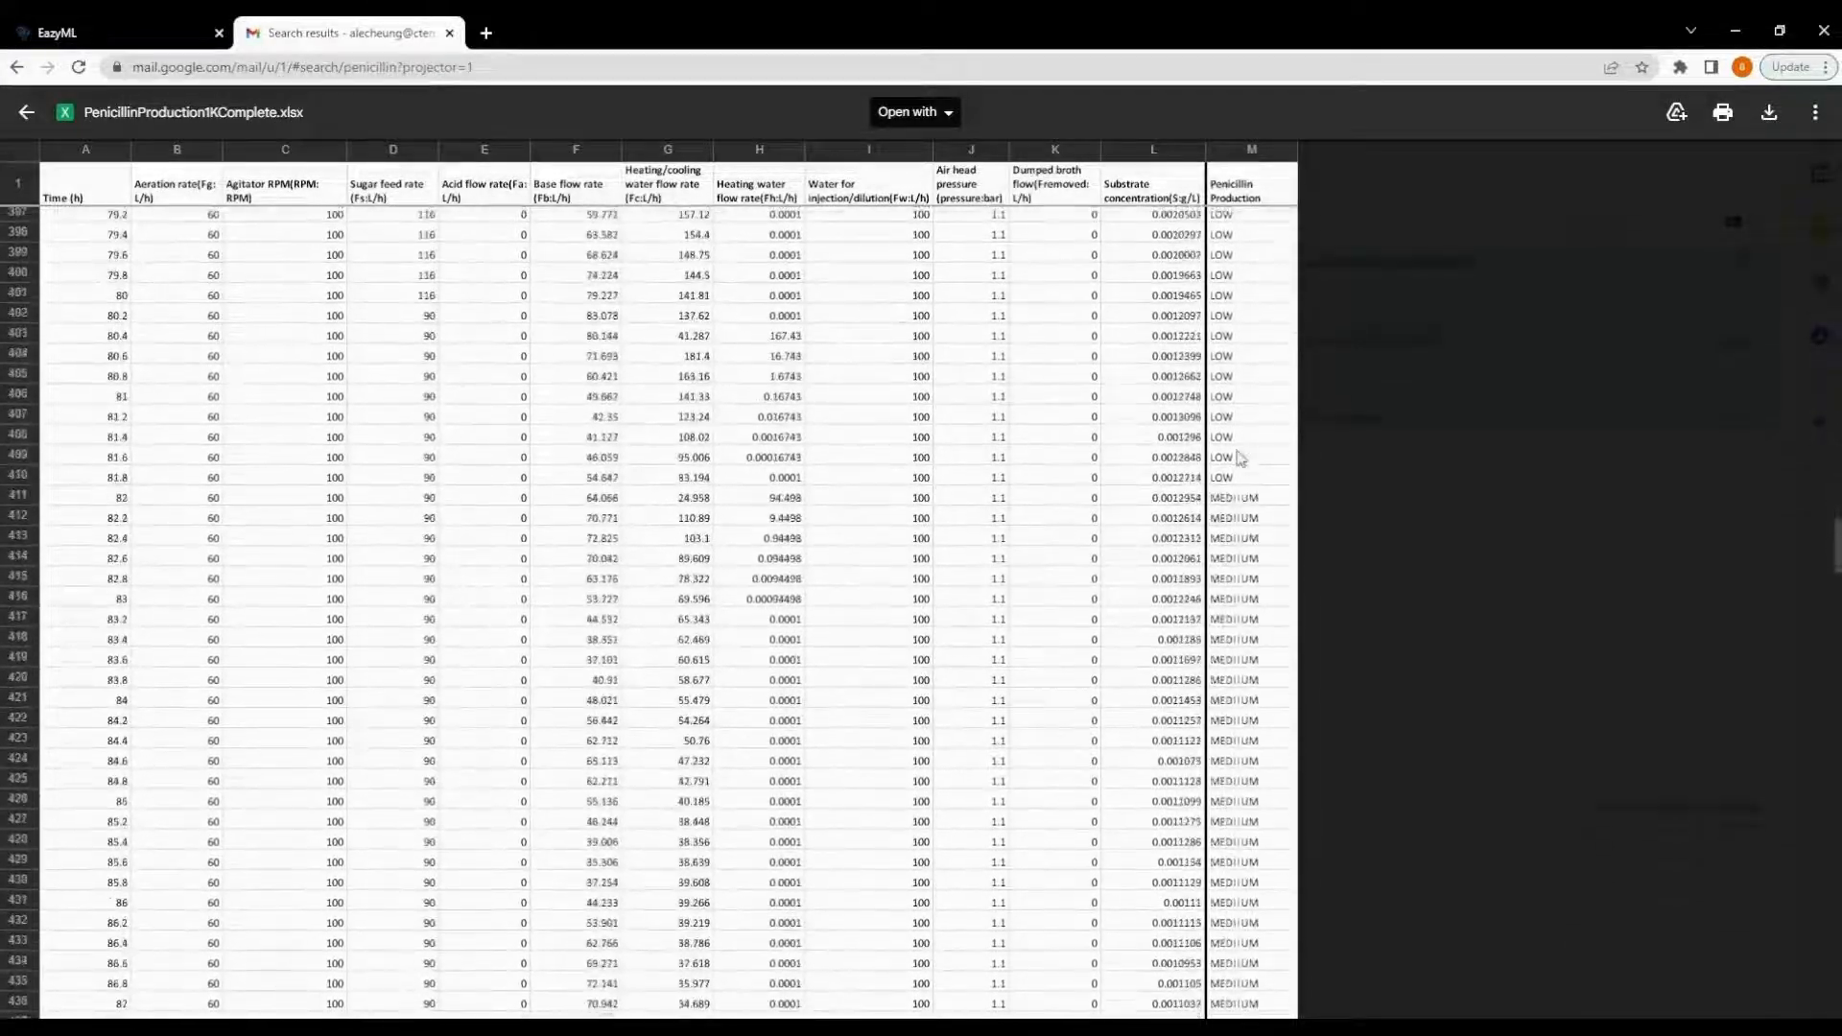
pyautogui.scroll(-3, 1238, 459)
pyautogui.scroll(-1, 1240, 459)
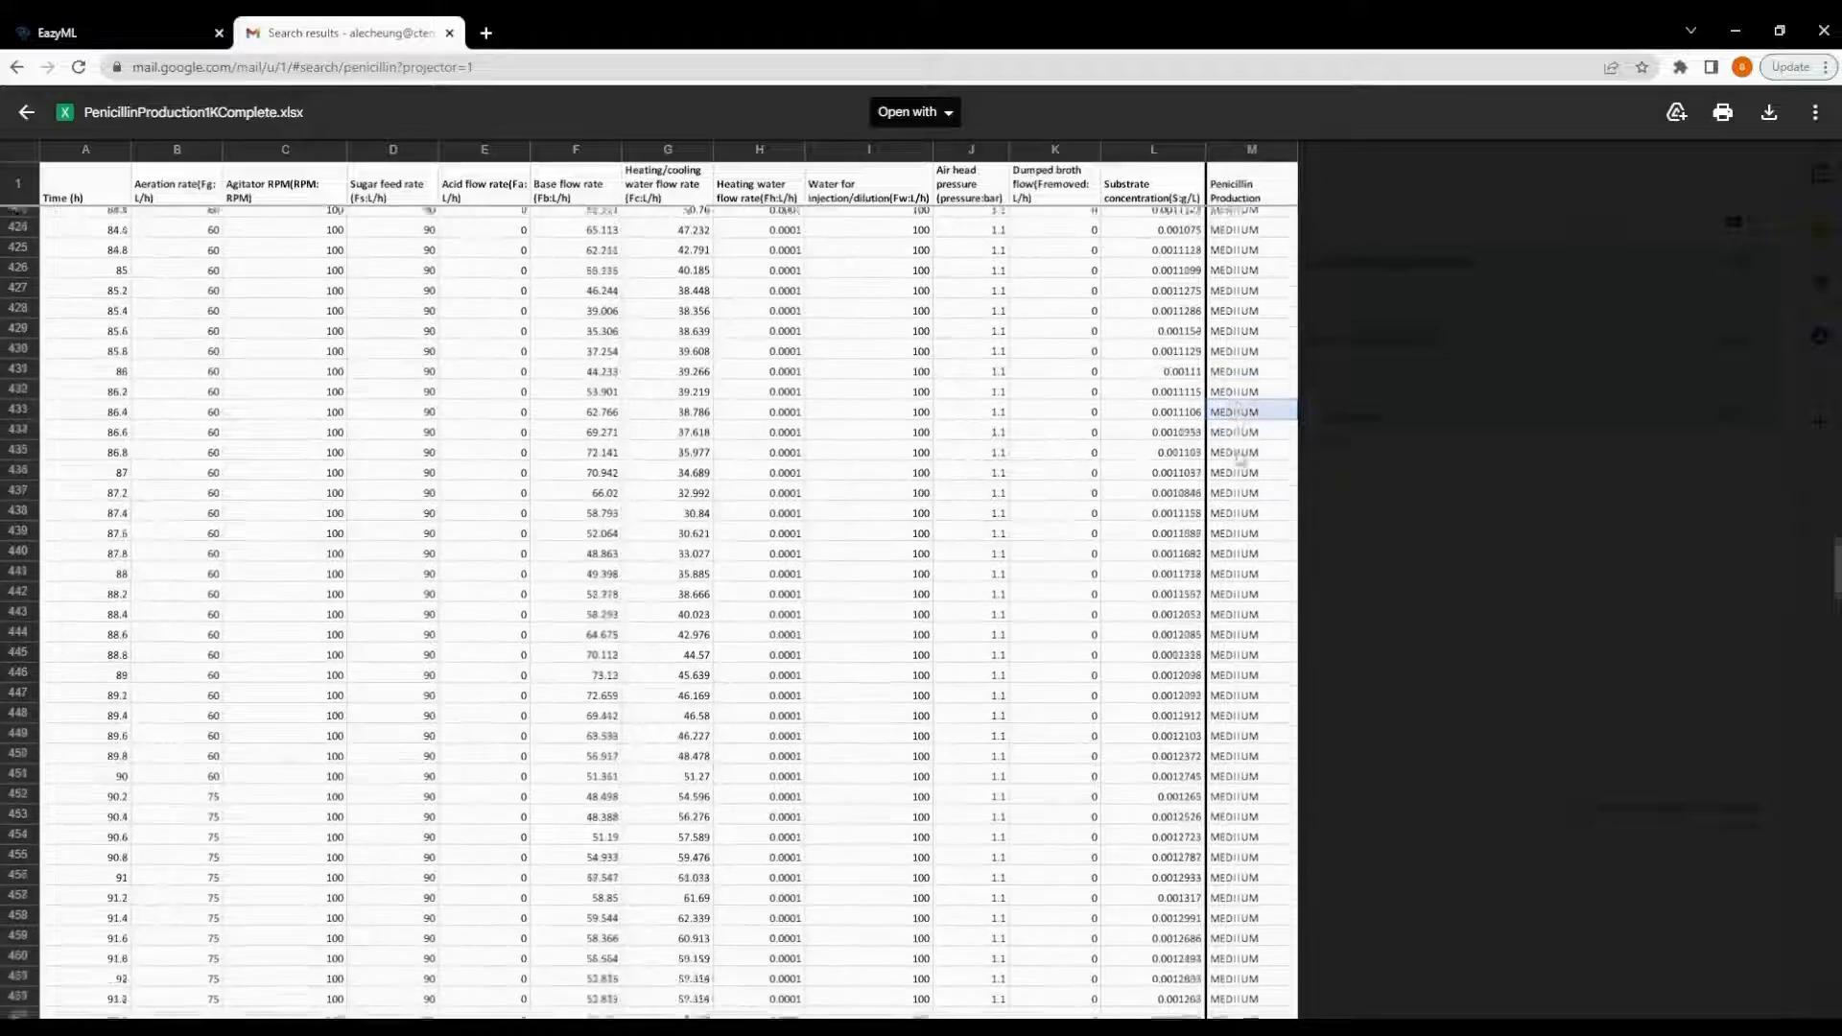
pyautogui.scroll(-17, 1238, 458)
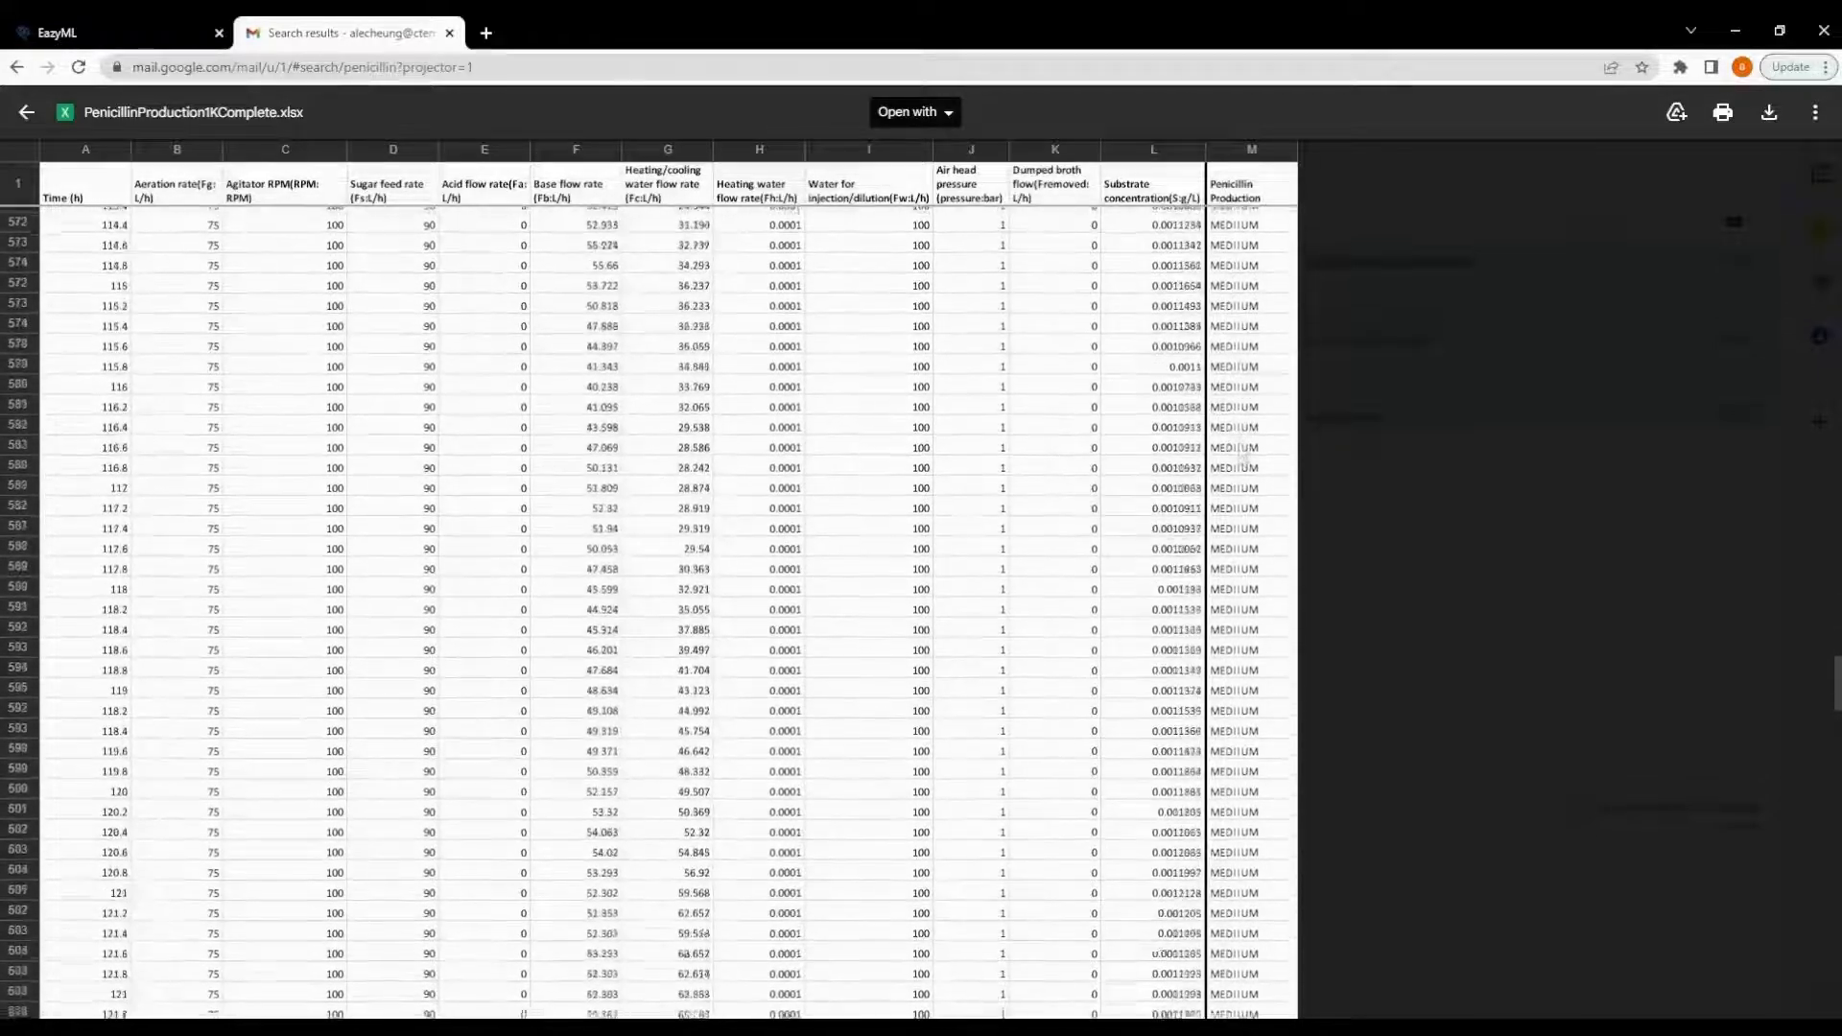
pyautogui.scroll(-14, 1240, 459)
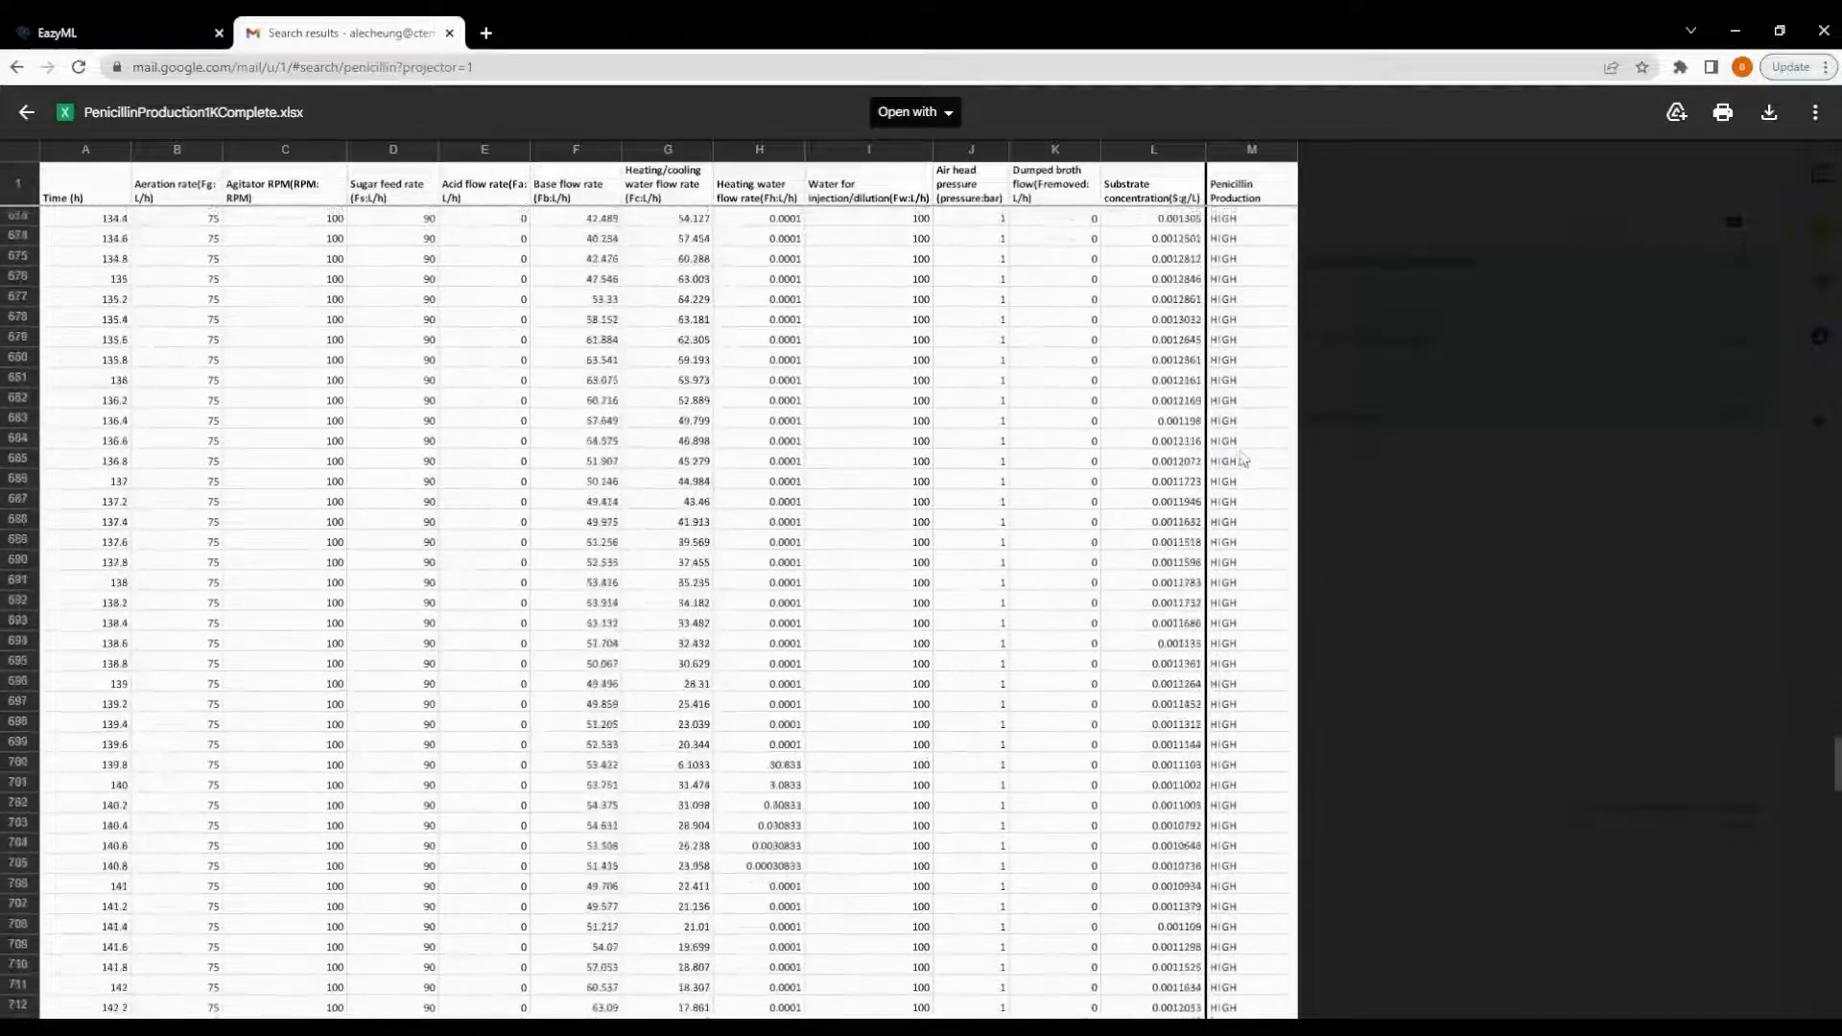
pyautogui.scroll(-20, 1240, 458)
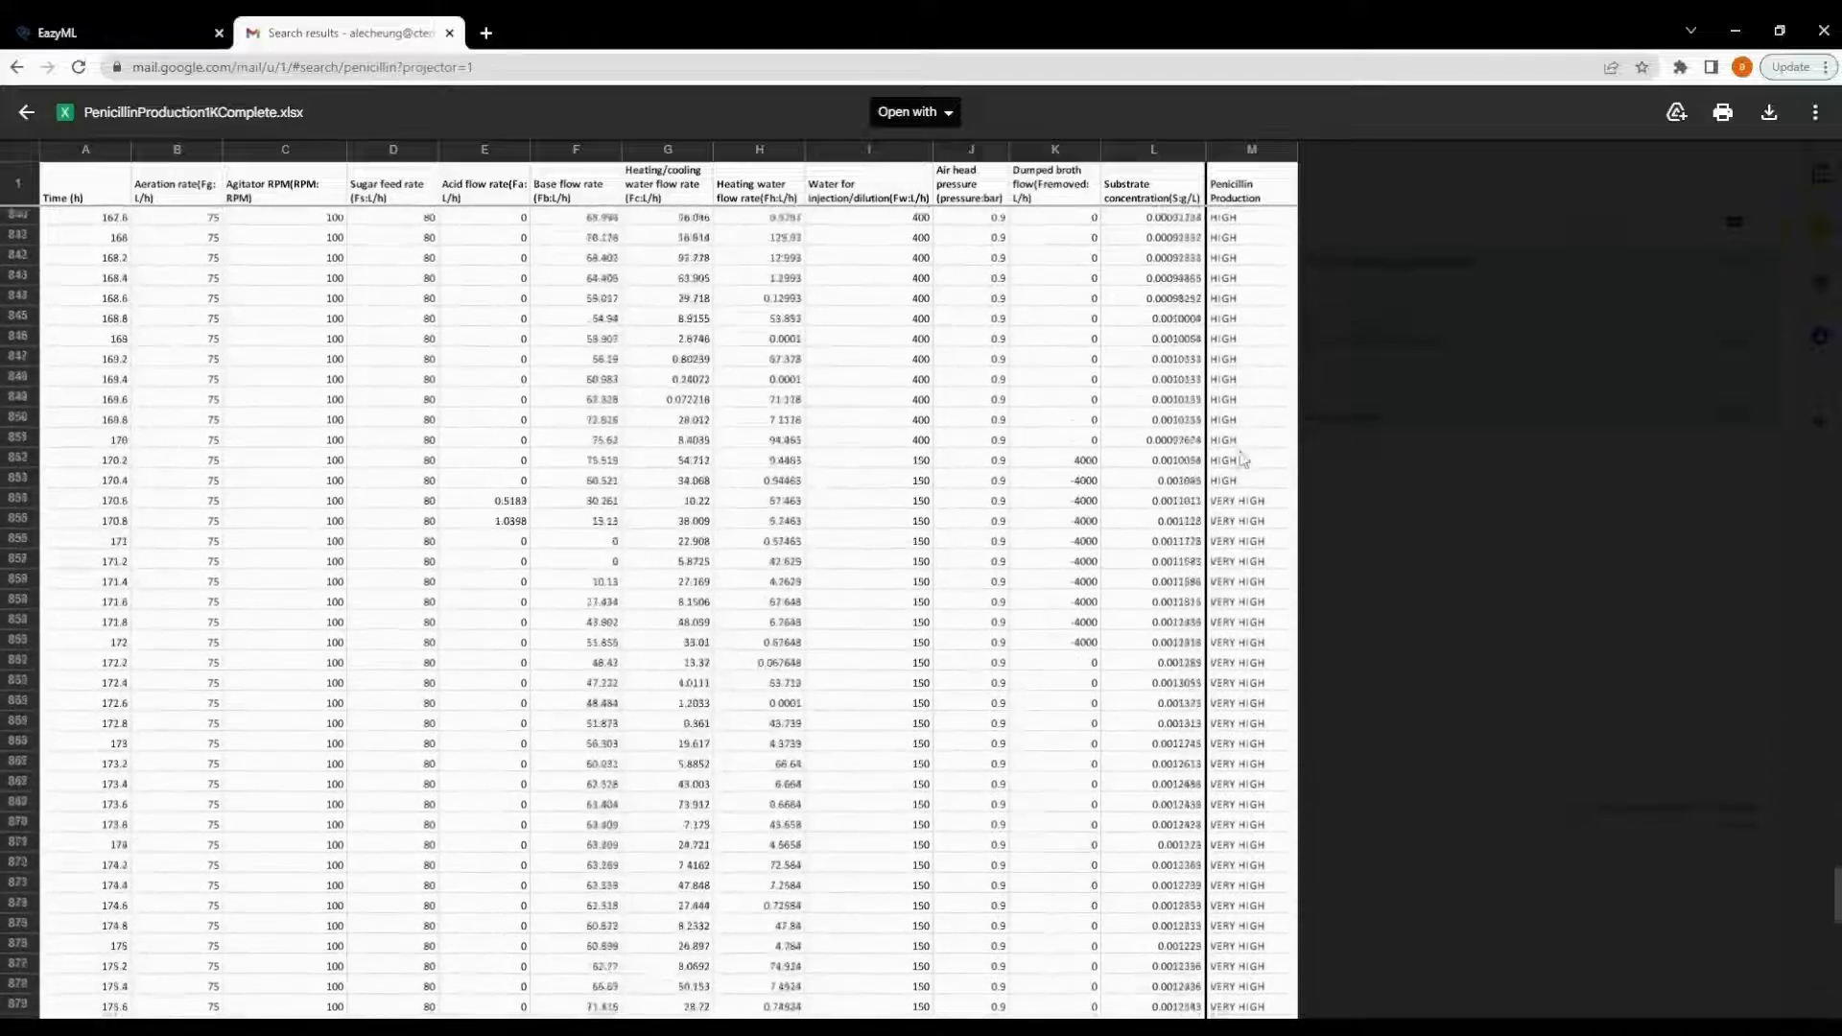
pyautogui.scroll(-3, 1240, 459)
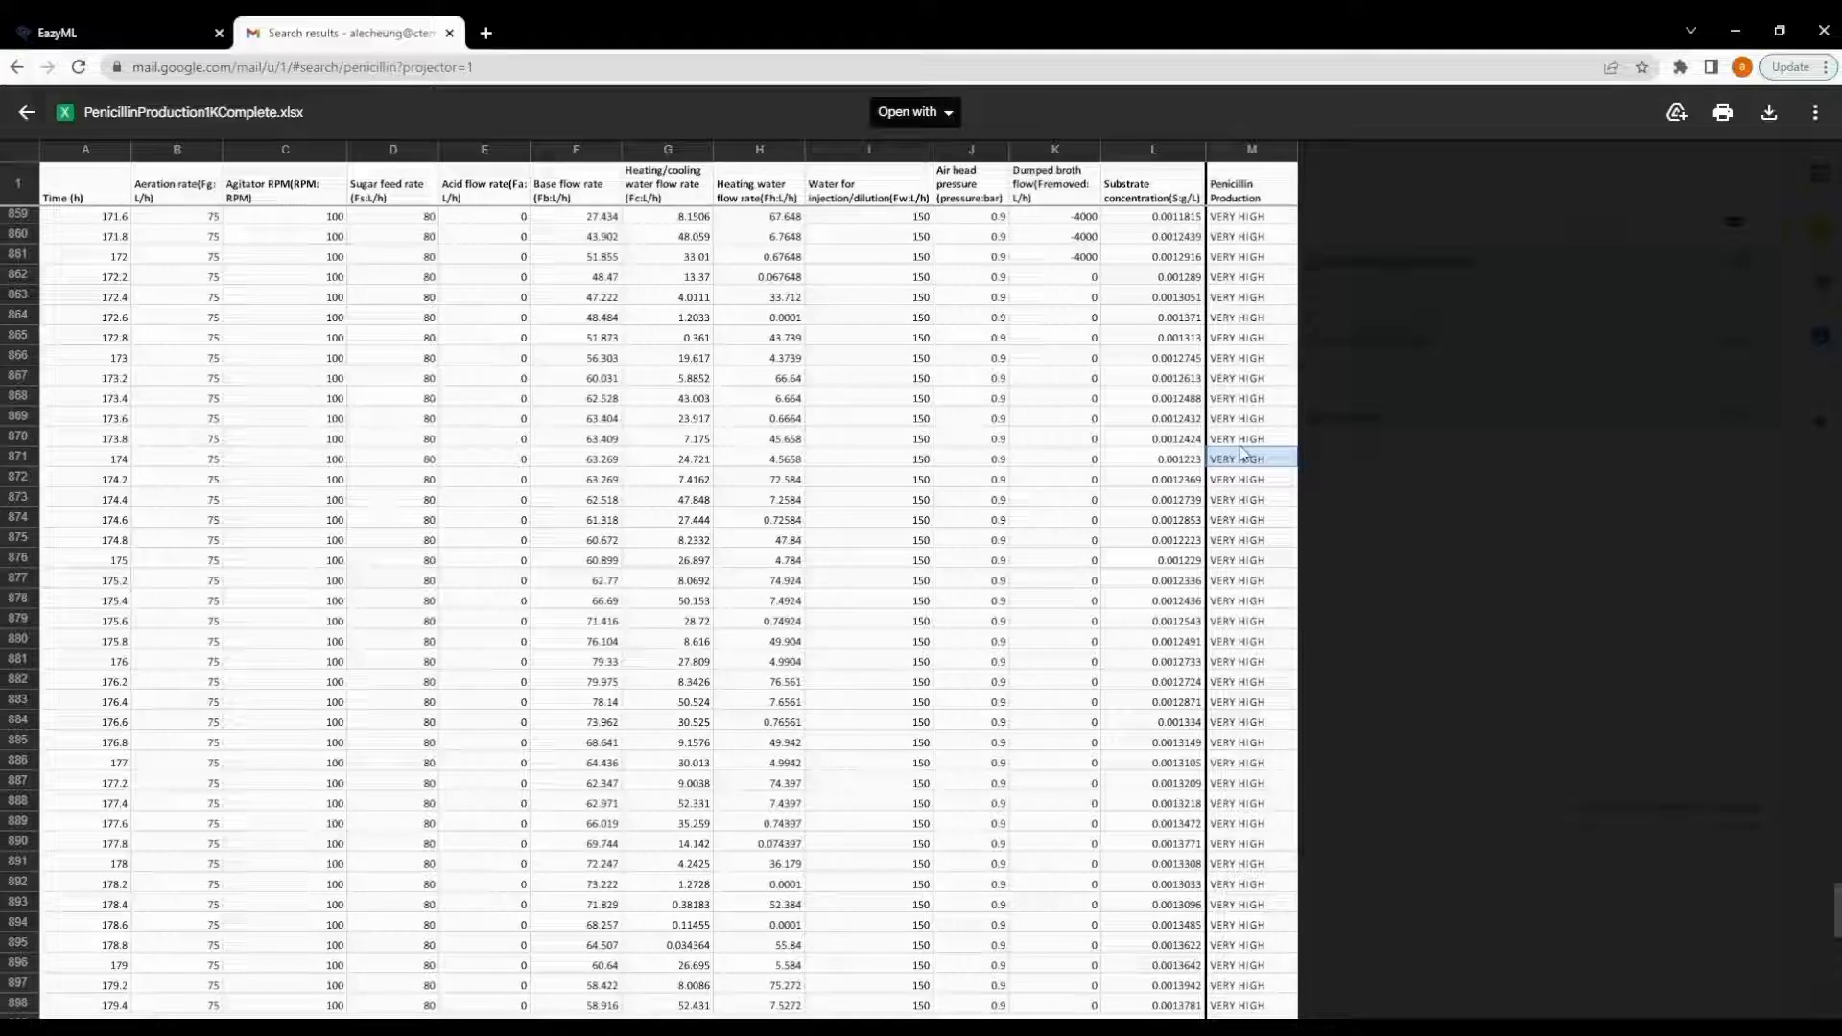
# - Go through each column header of the spreadsheet from Time (h) to Penicillin Production
pyautogui.click(59, 194)
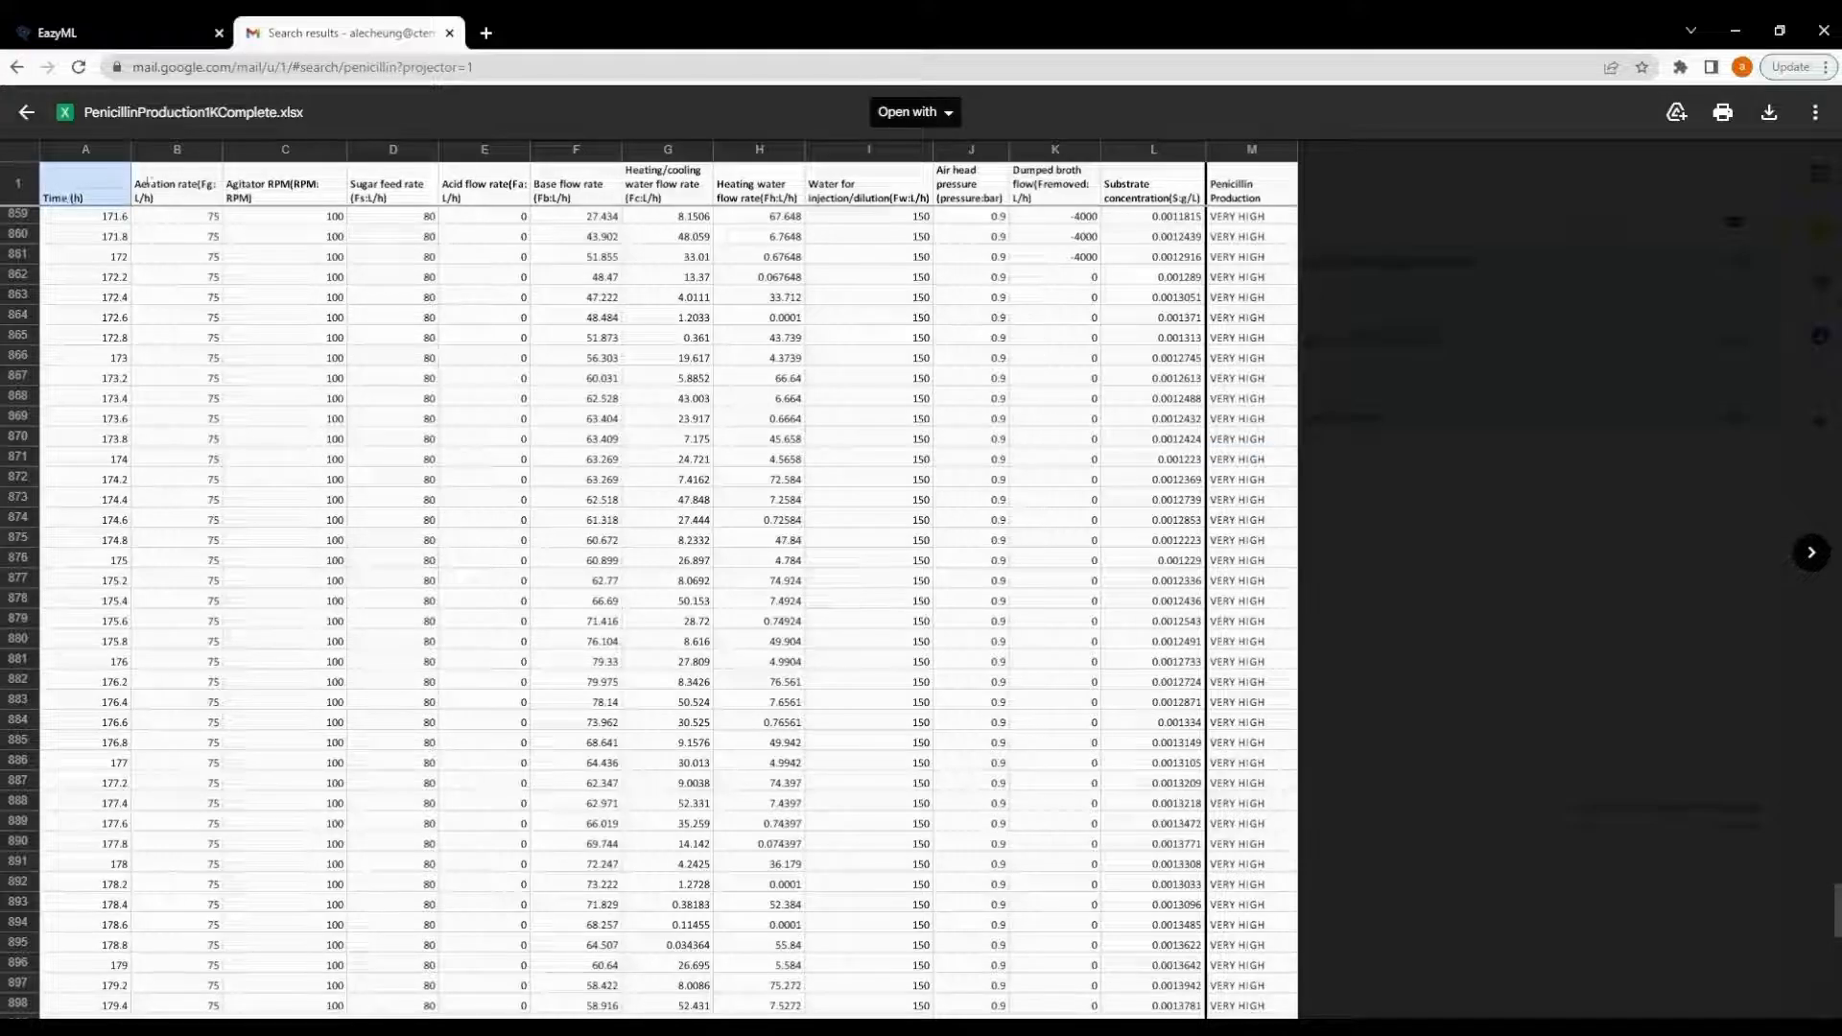
pyautogui.click(173, 185)
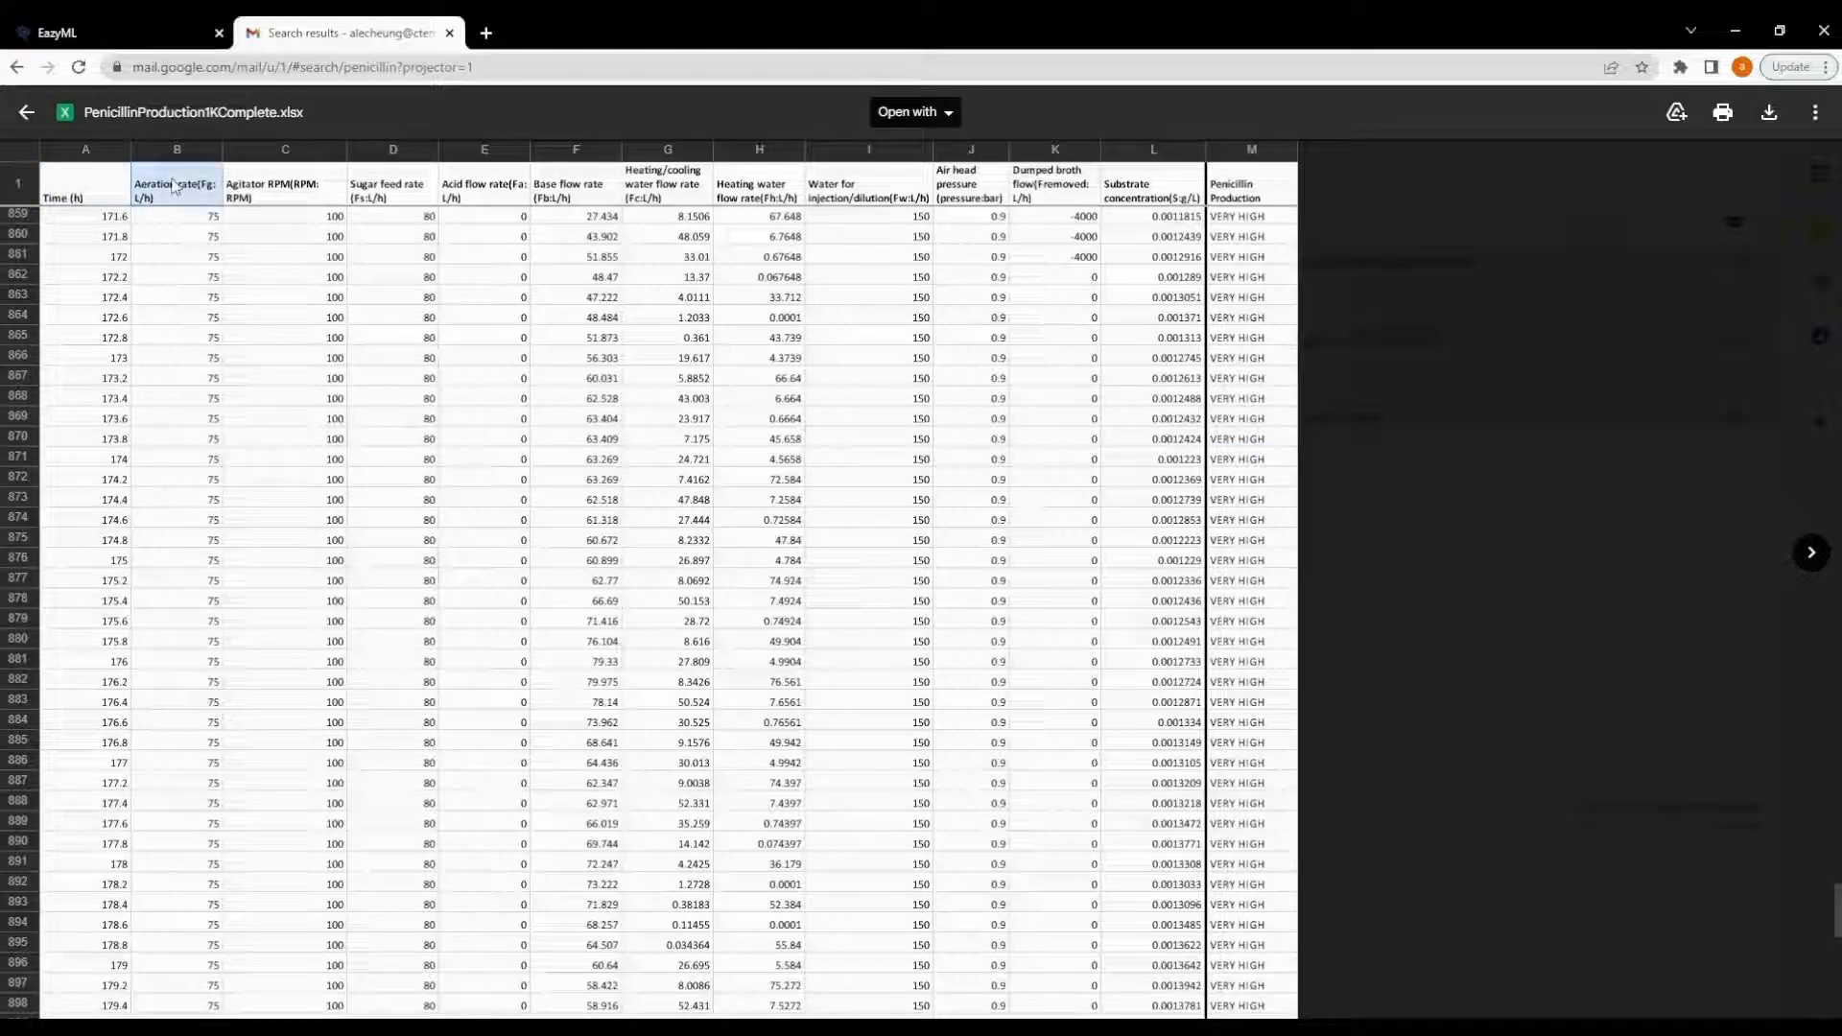
pyautogui.click(309, 192)
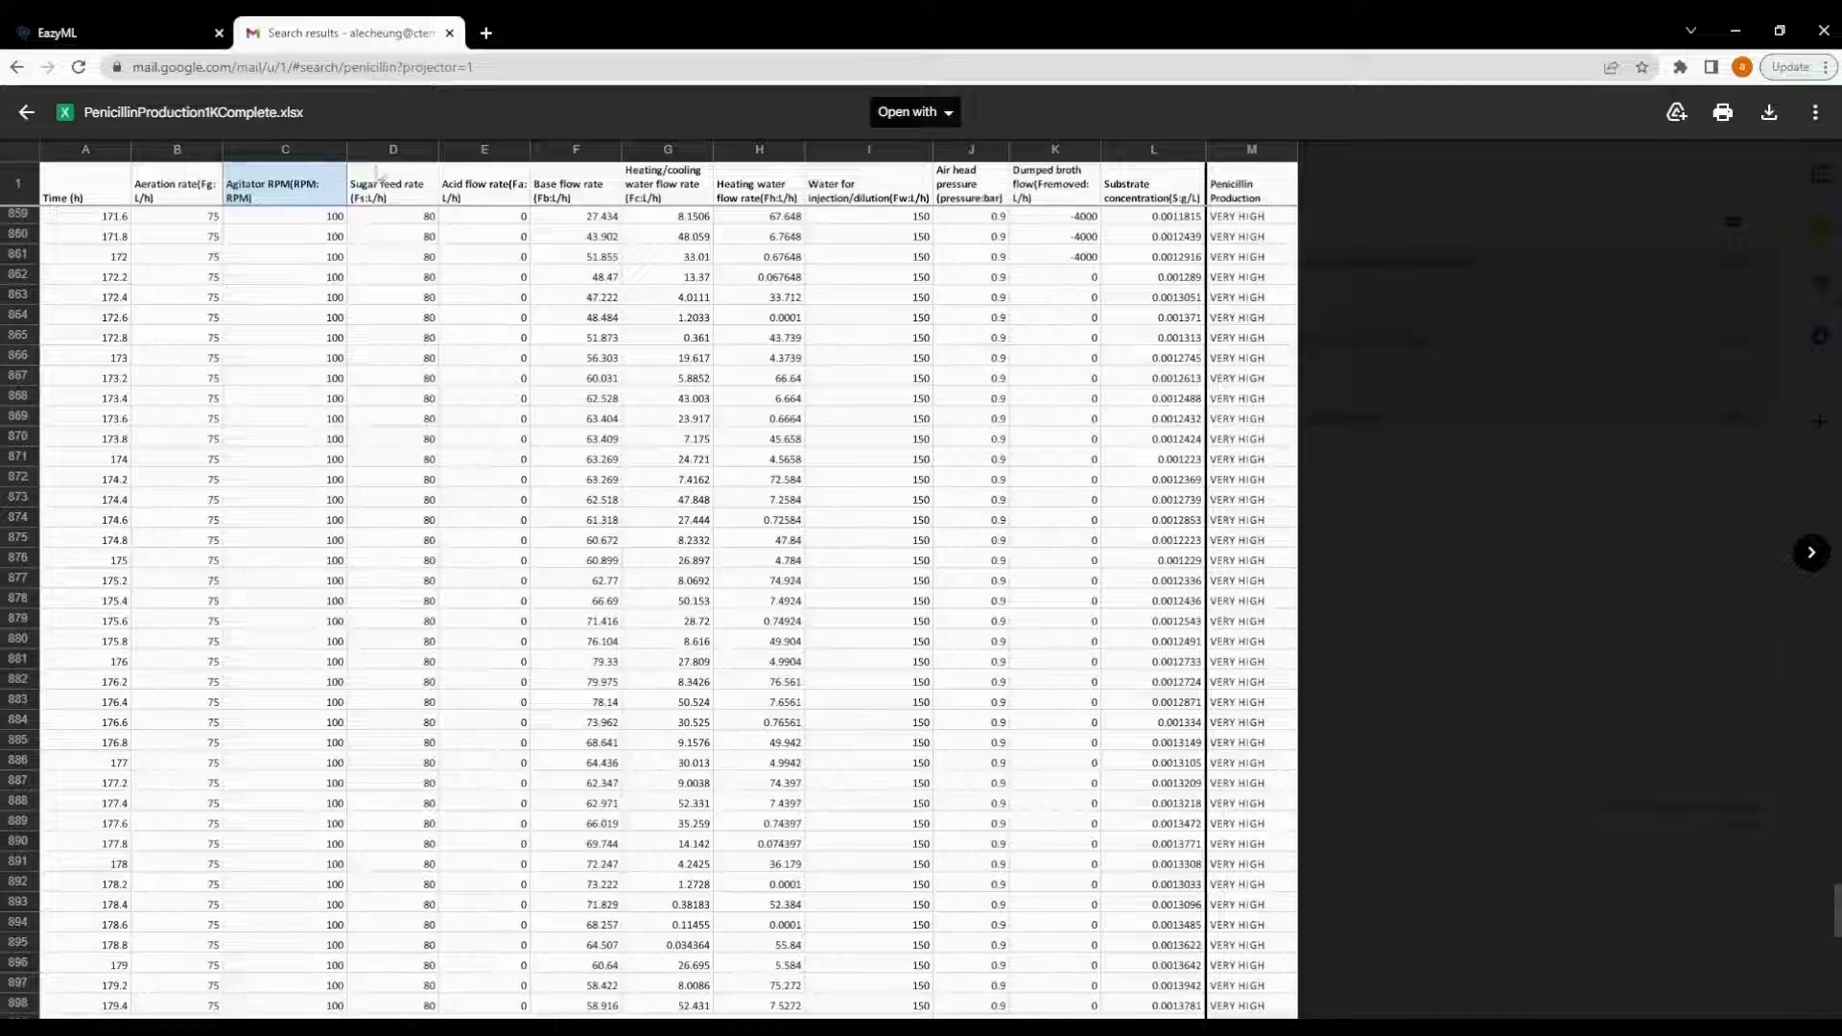
pyautogui.click(407, 179)
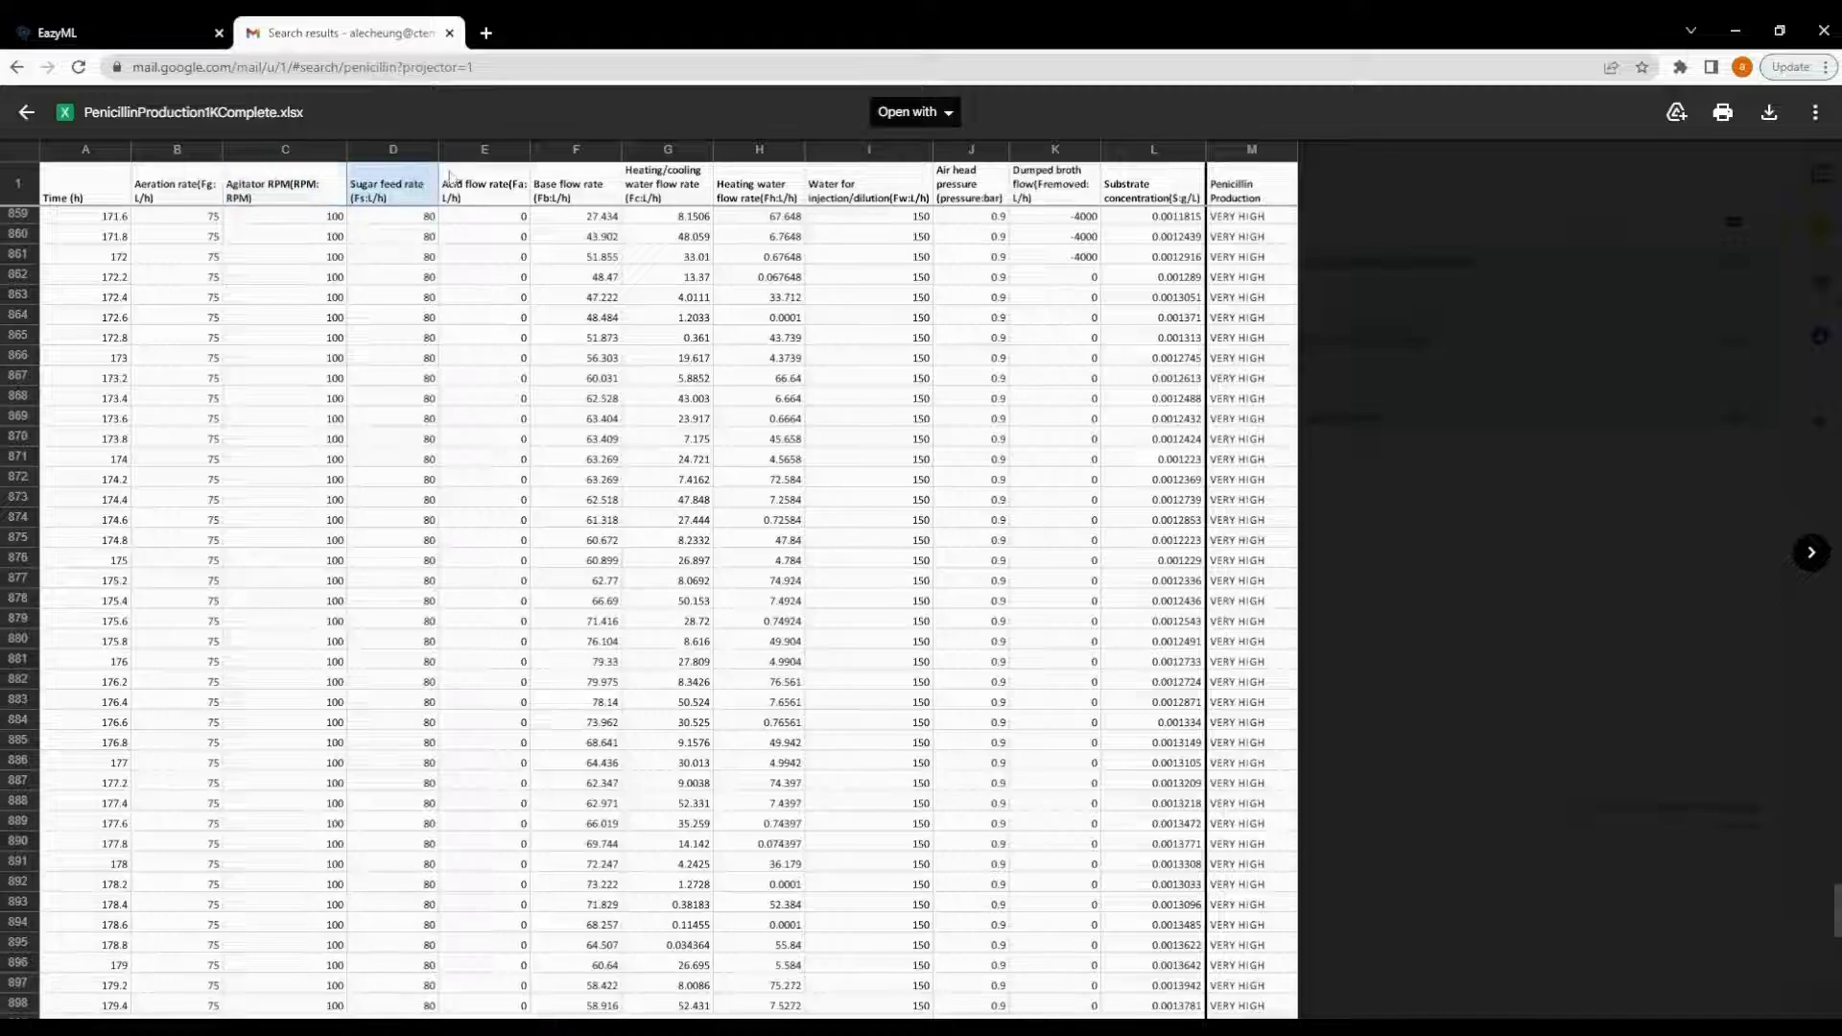
pyautogui.click(498, 179)
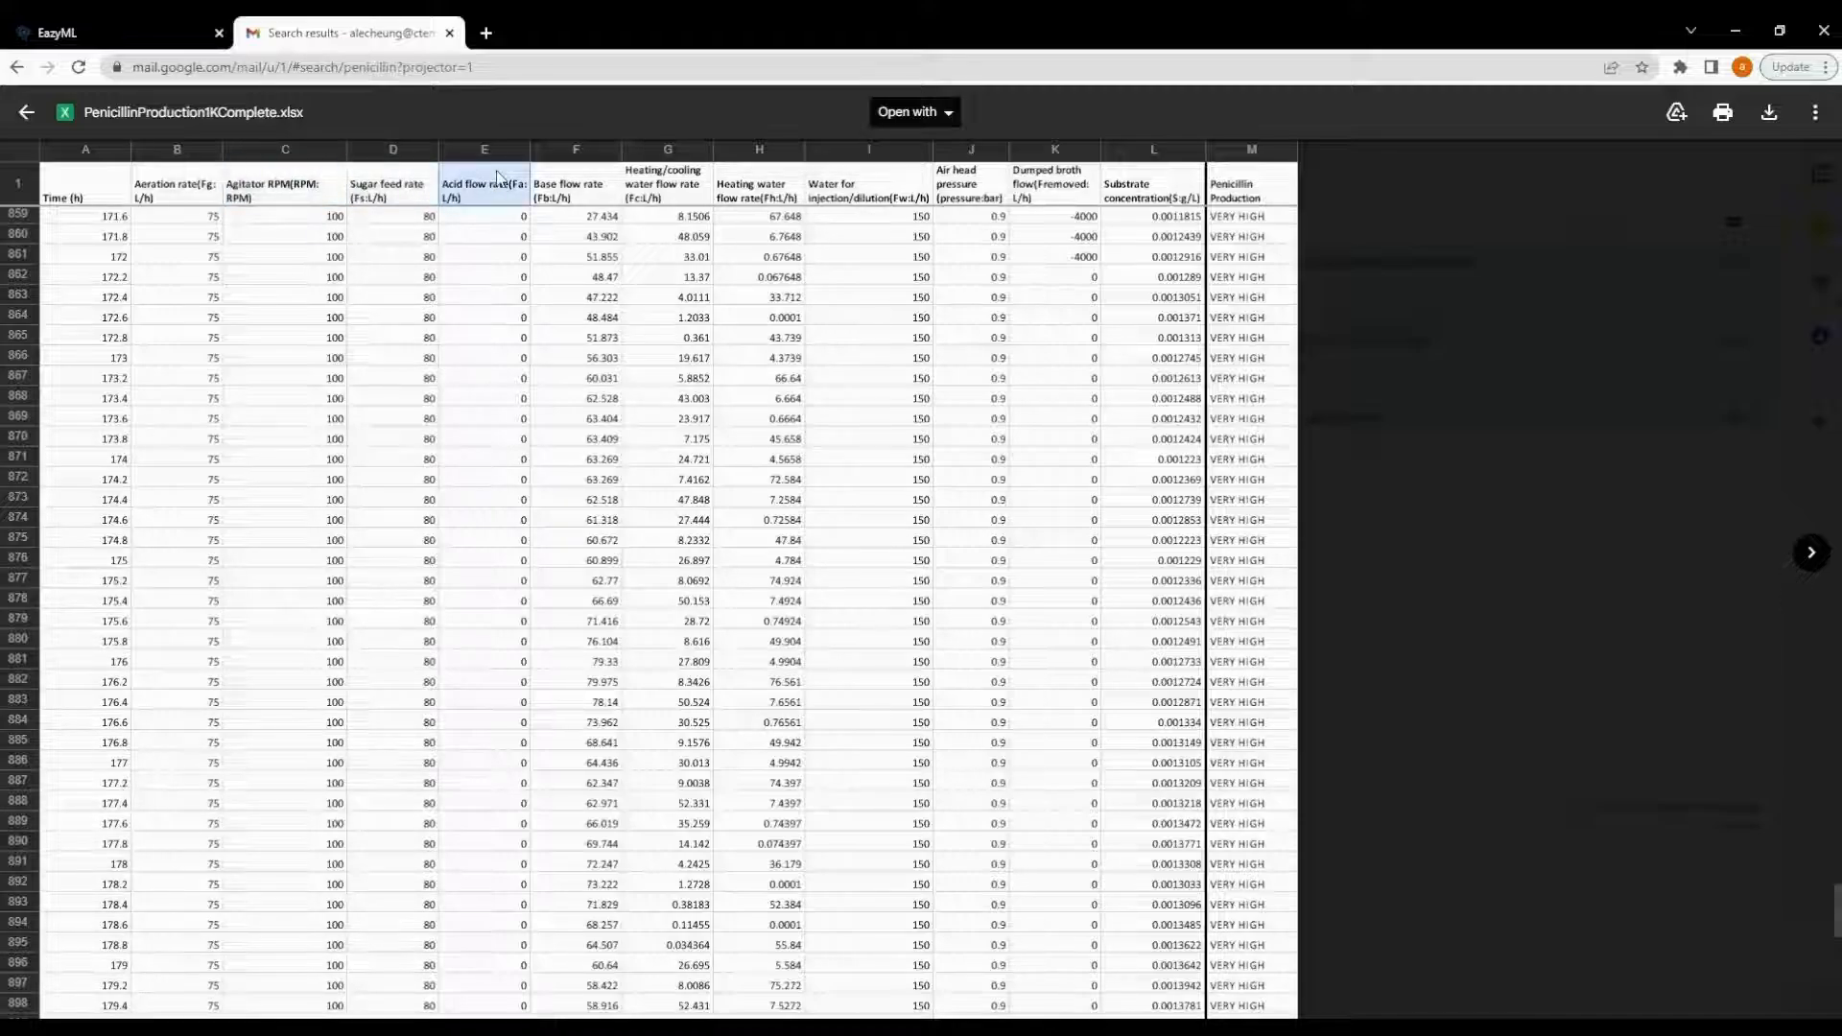
pyautogui.click(600, 198)
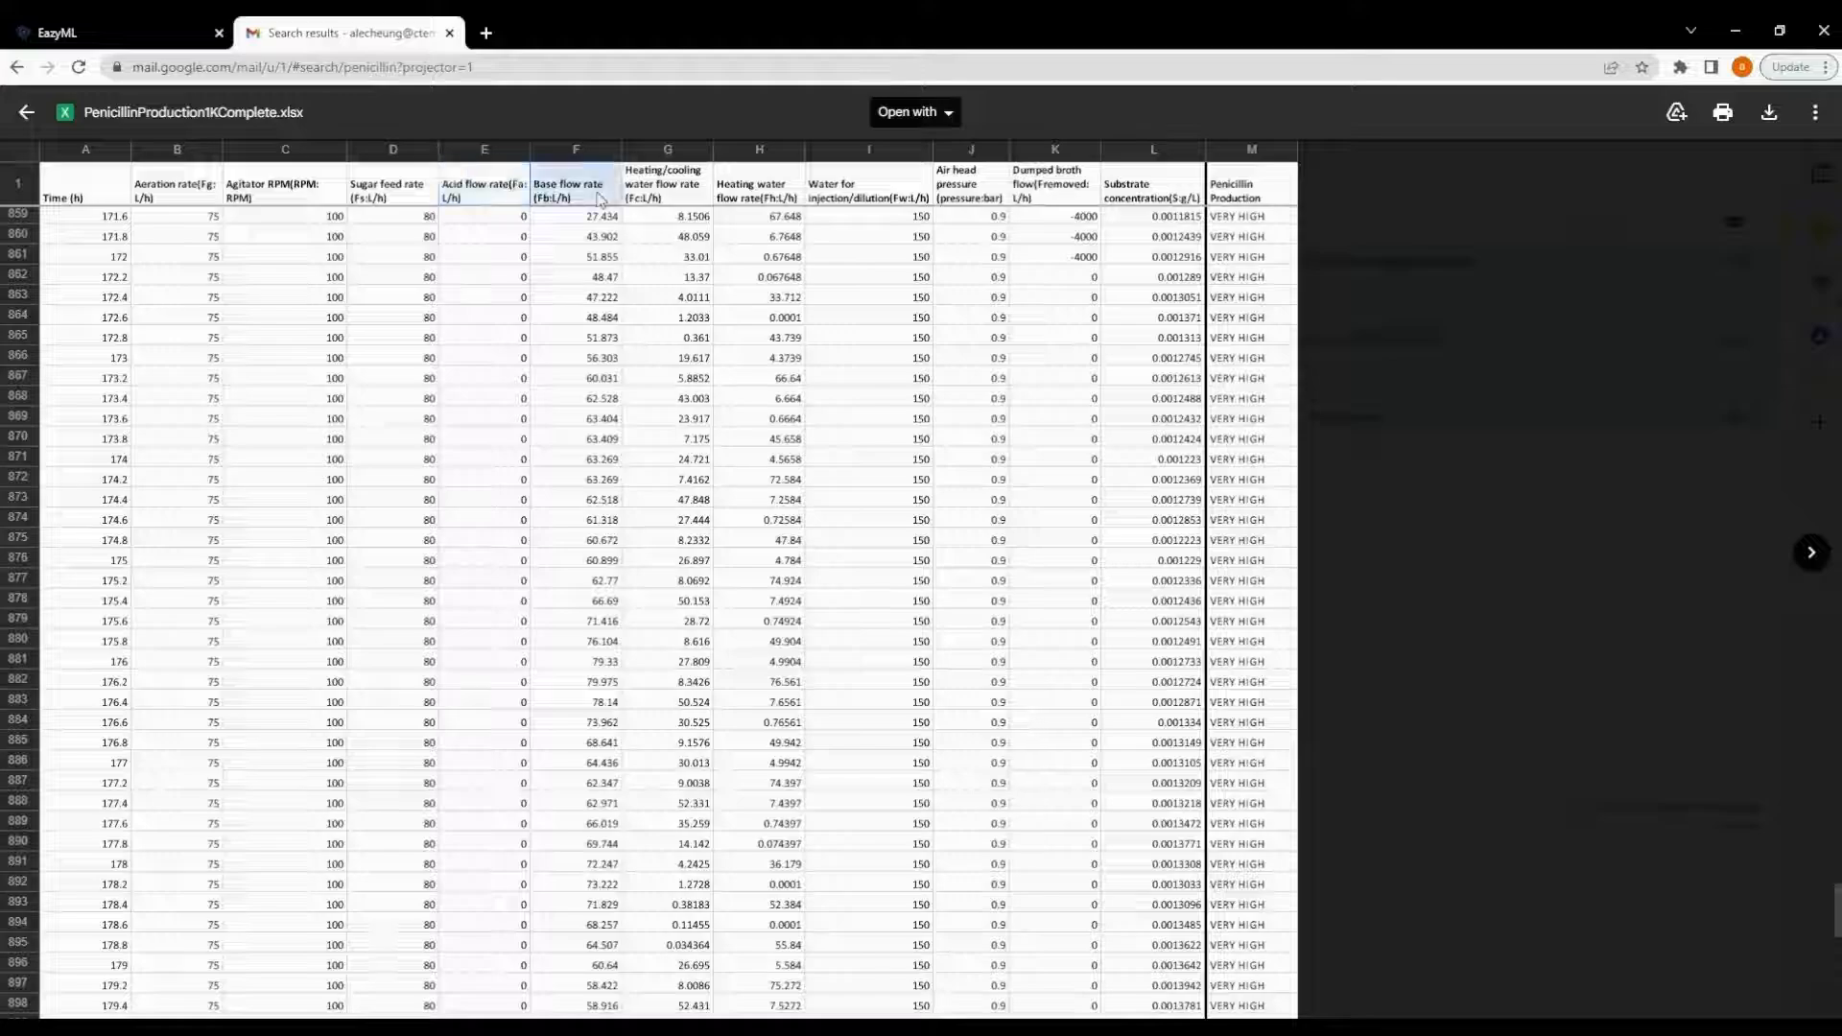
pyautogui.click(698, 194)
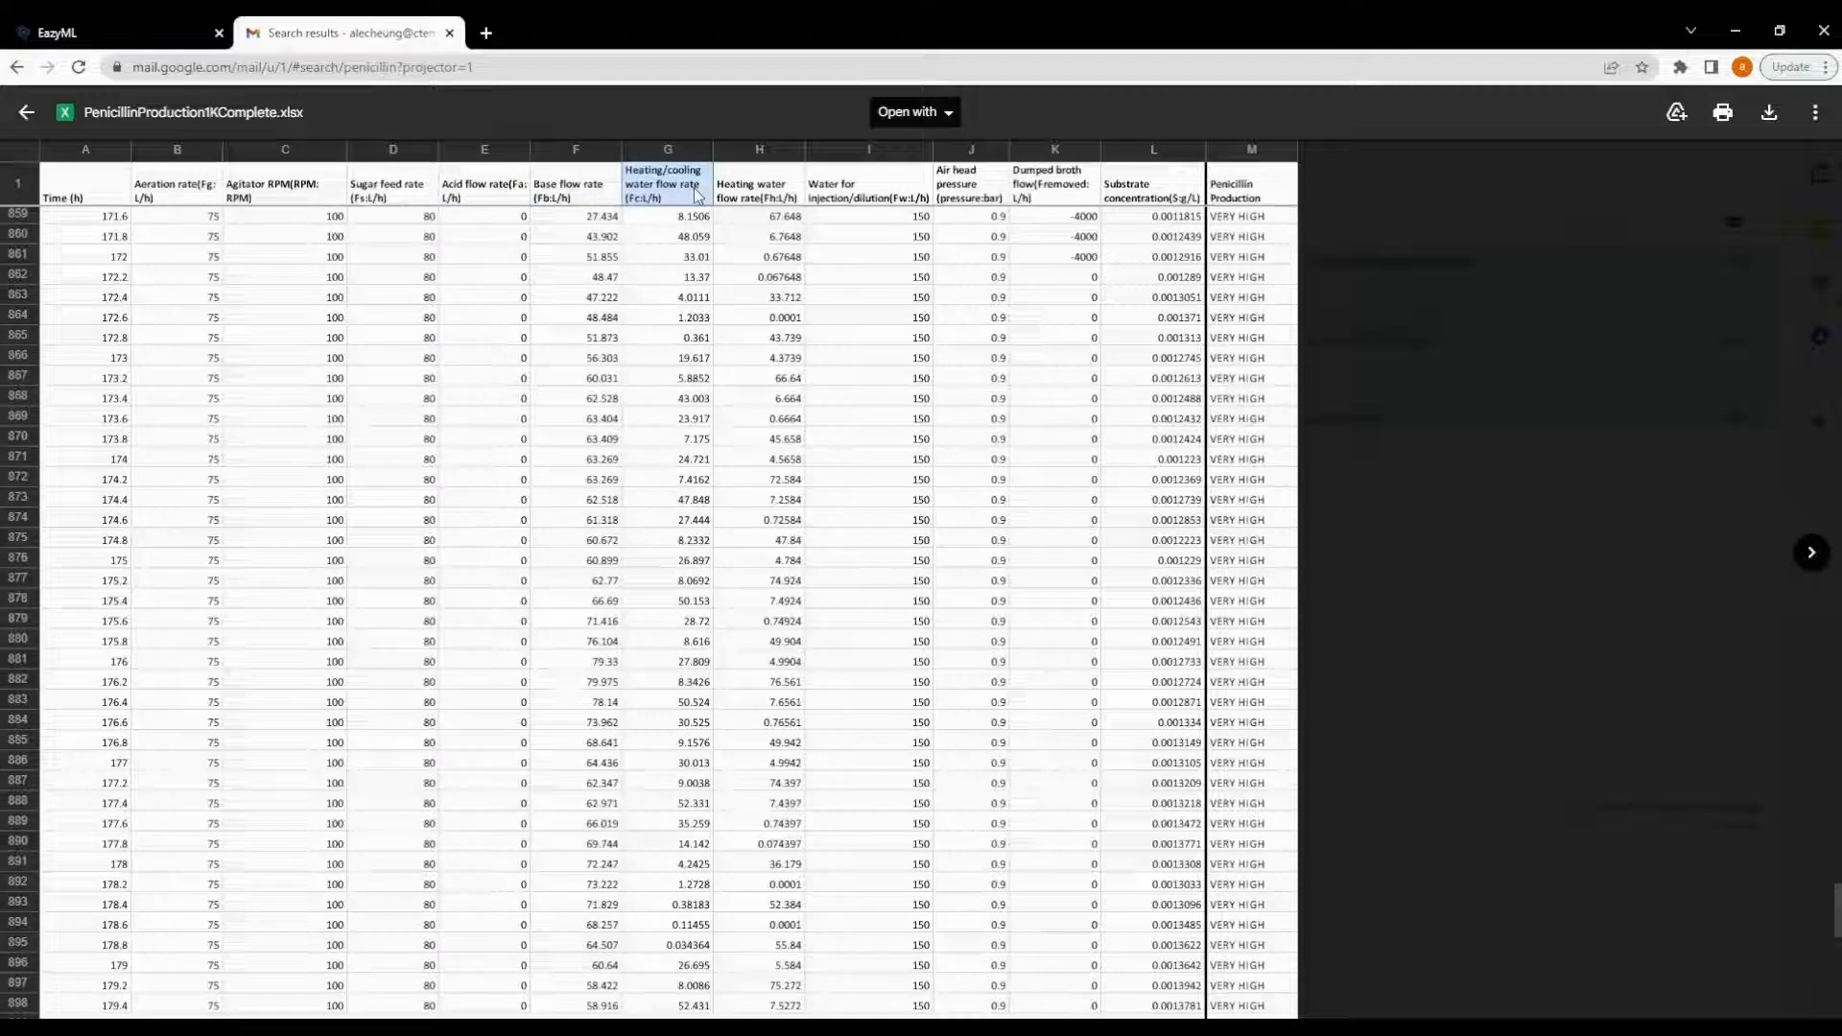
pyautogui.click(792, 182)
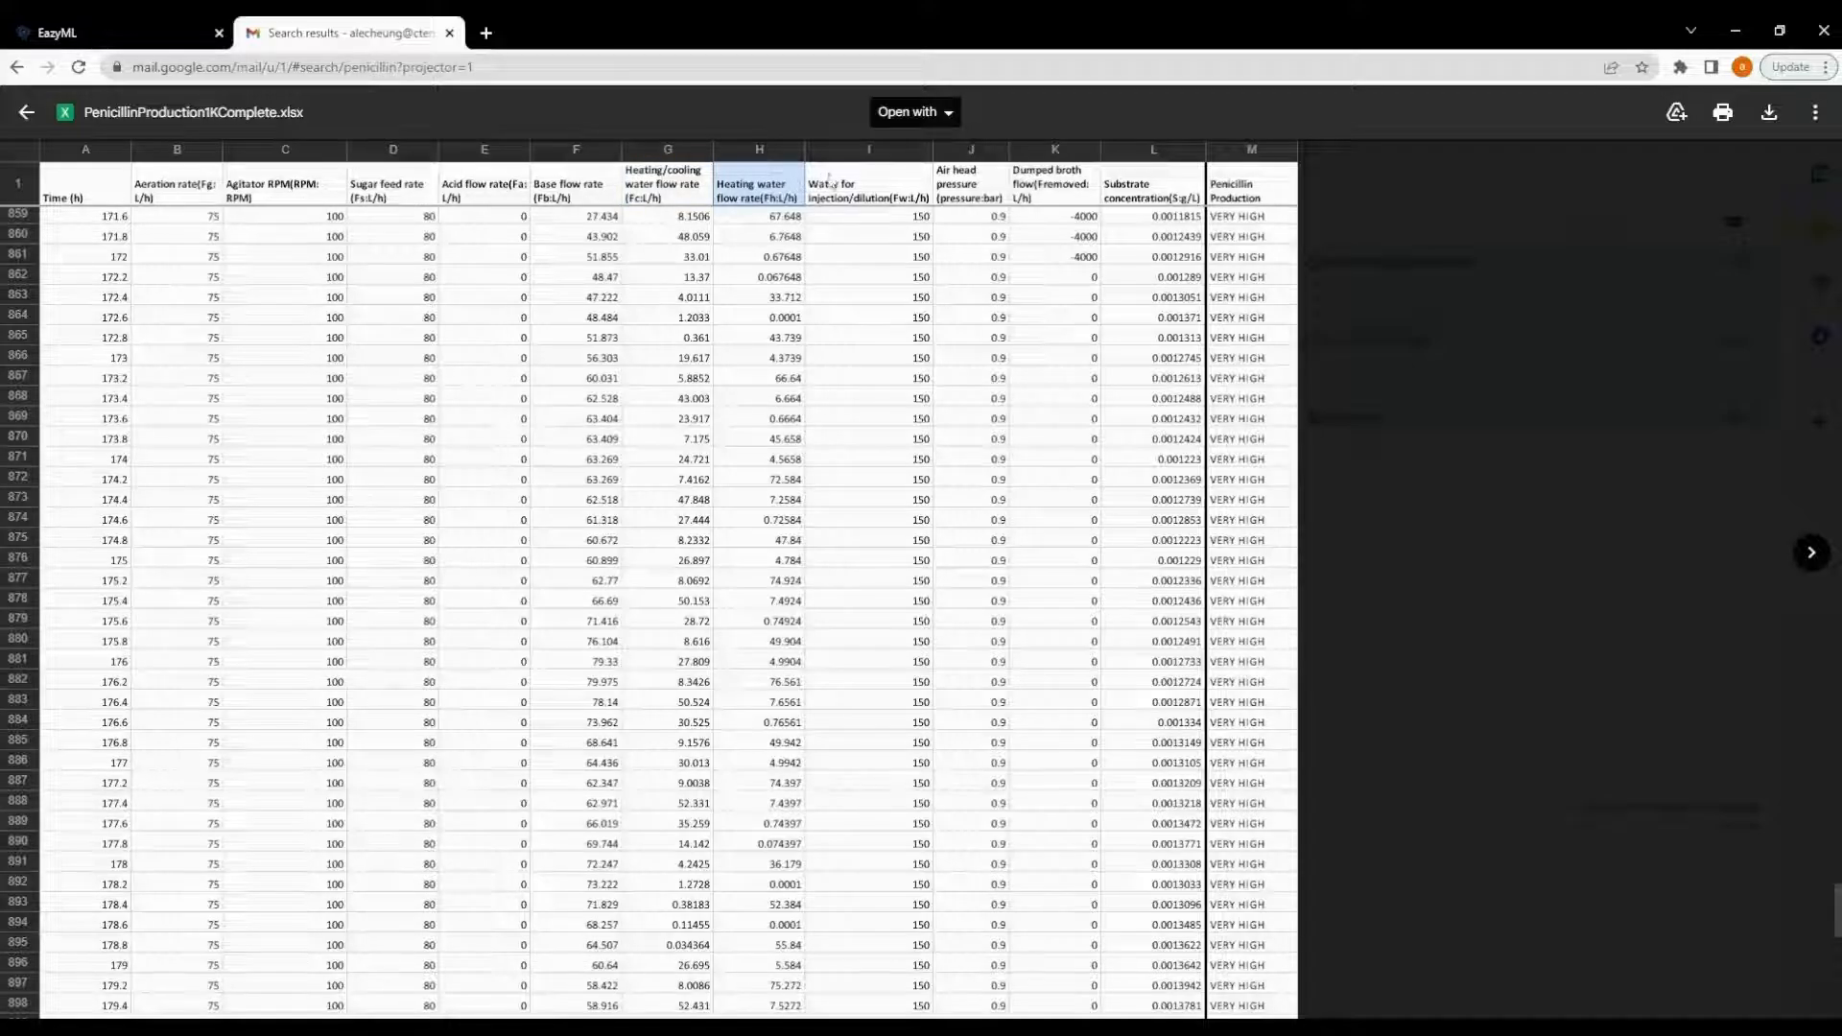
pyautogui.click(897, 182)
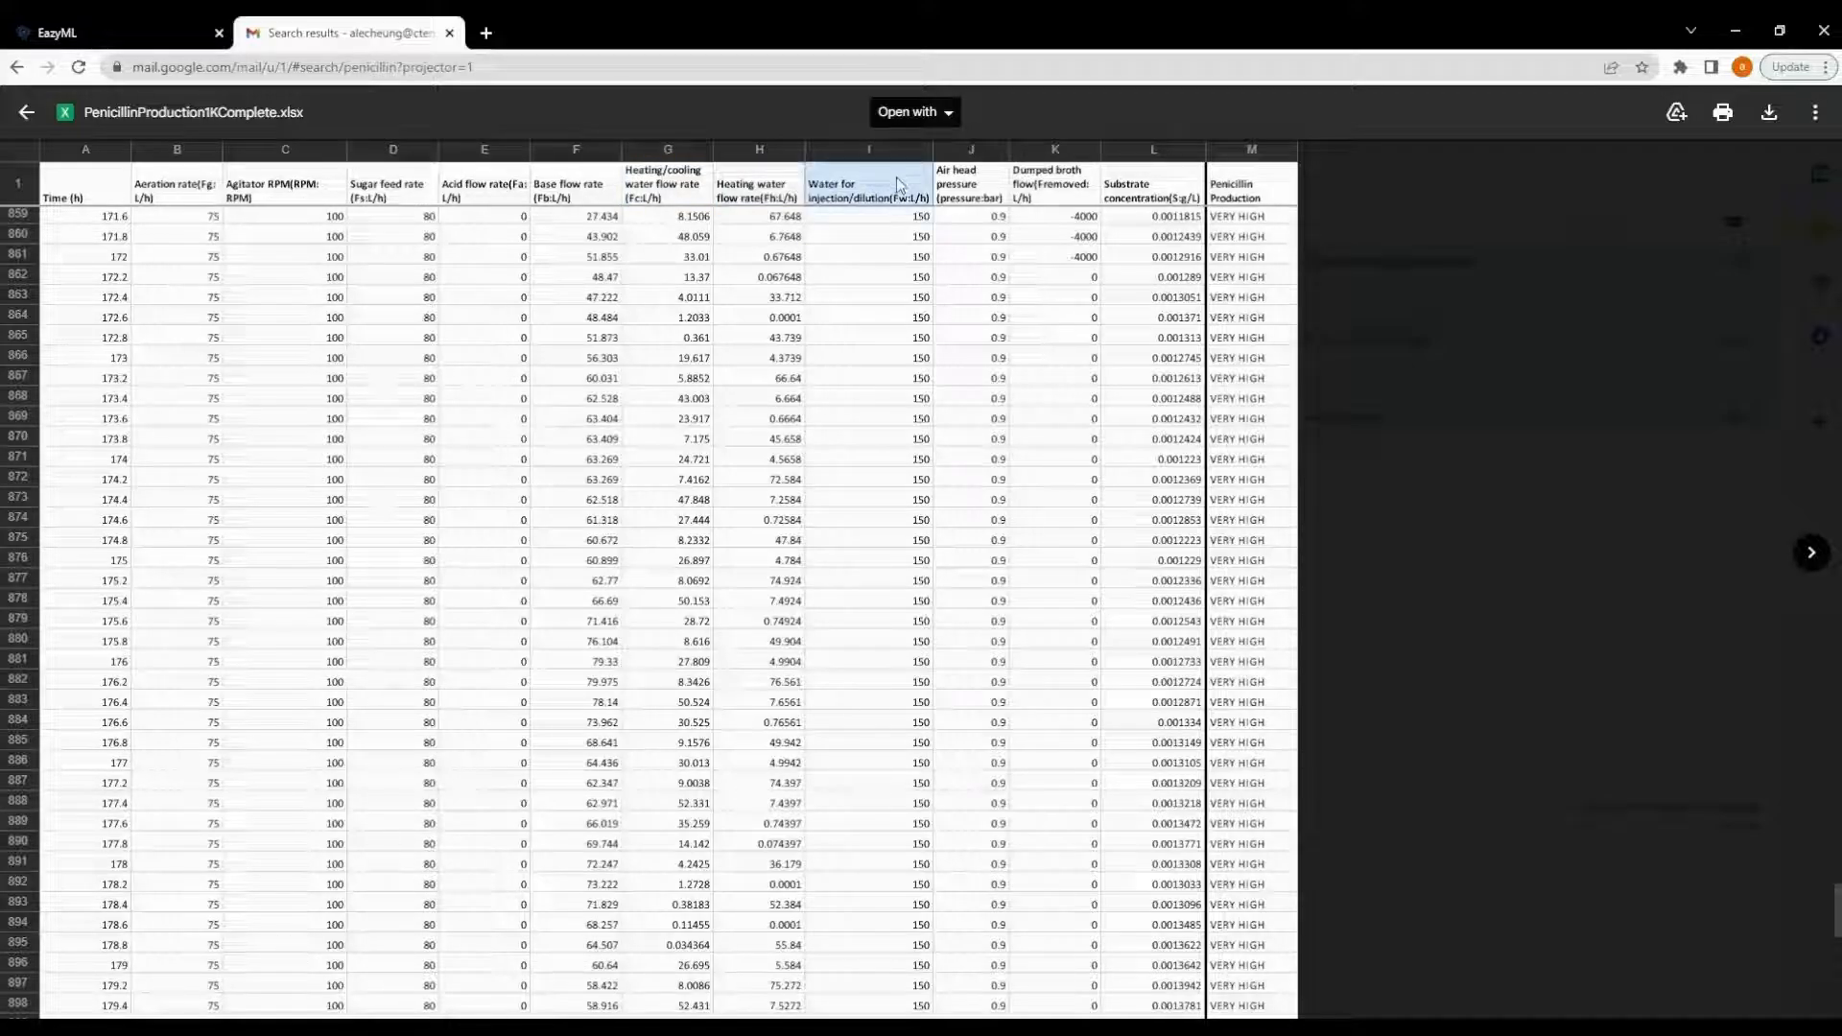
pyautogui.click(986, 182)
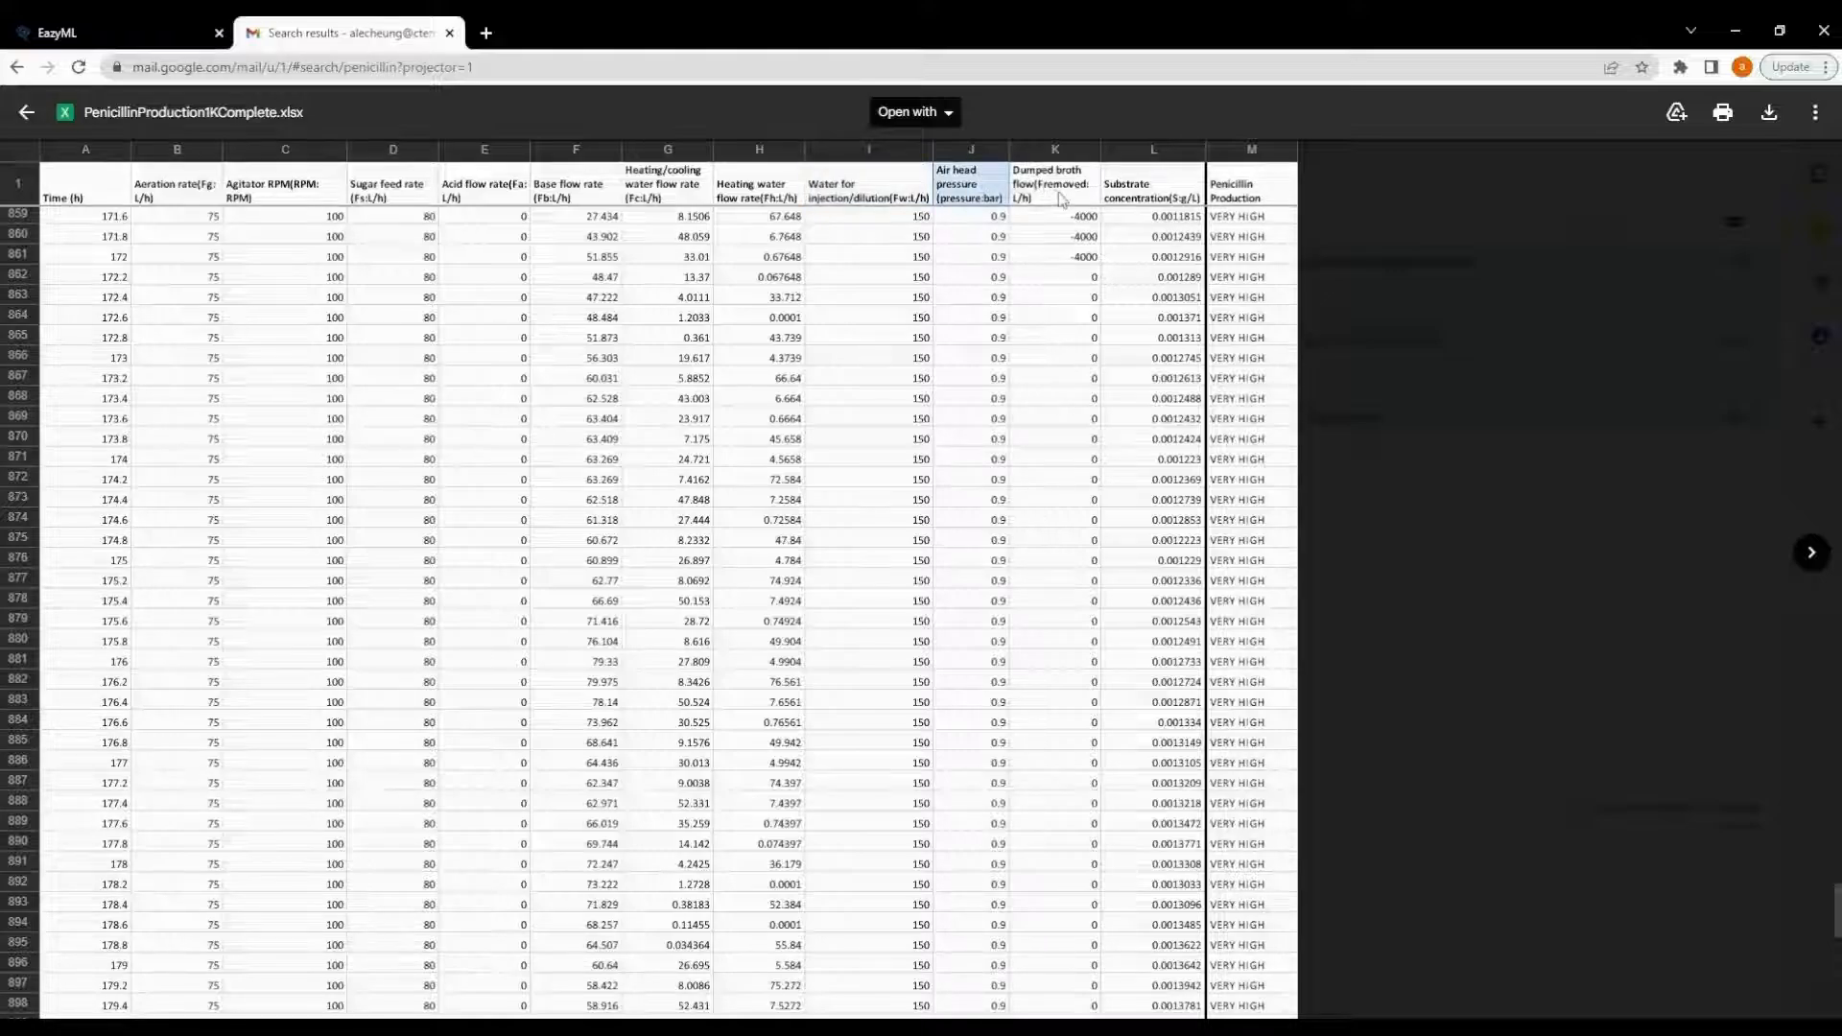
pyautogui.click(1062, 199)
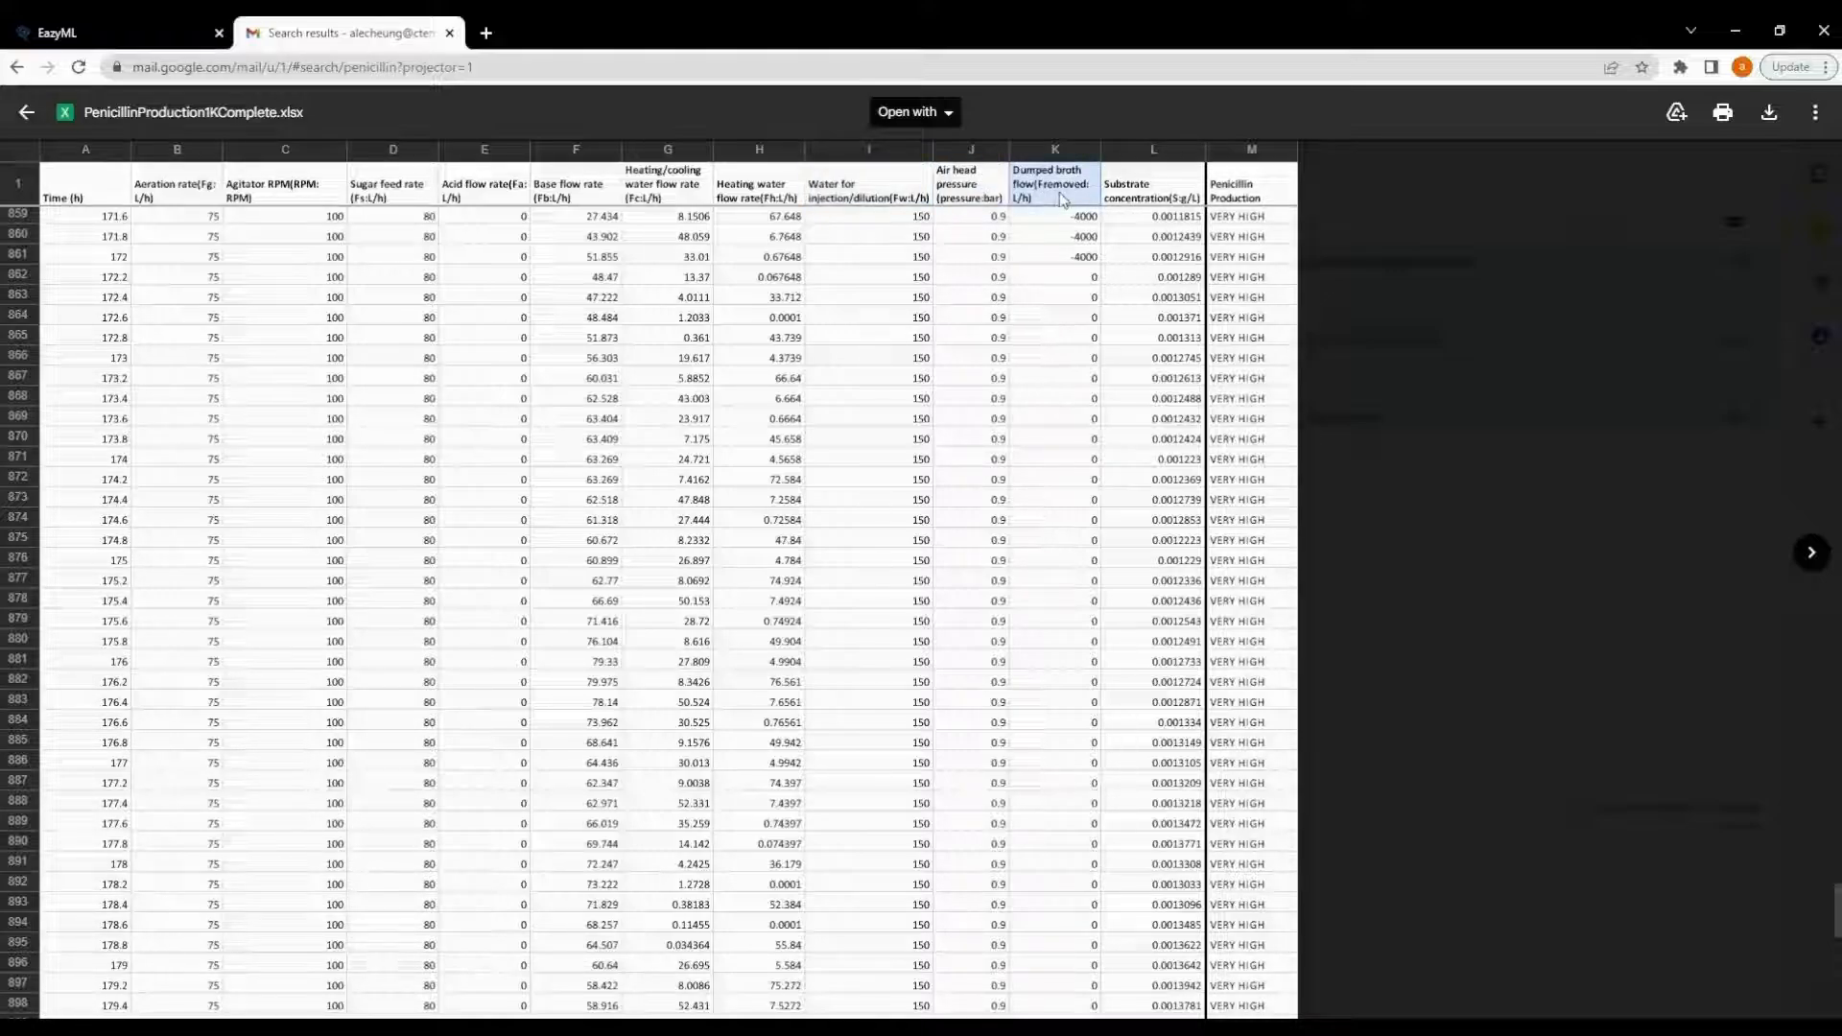
pyautogui.click(1193, 176)
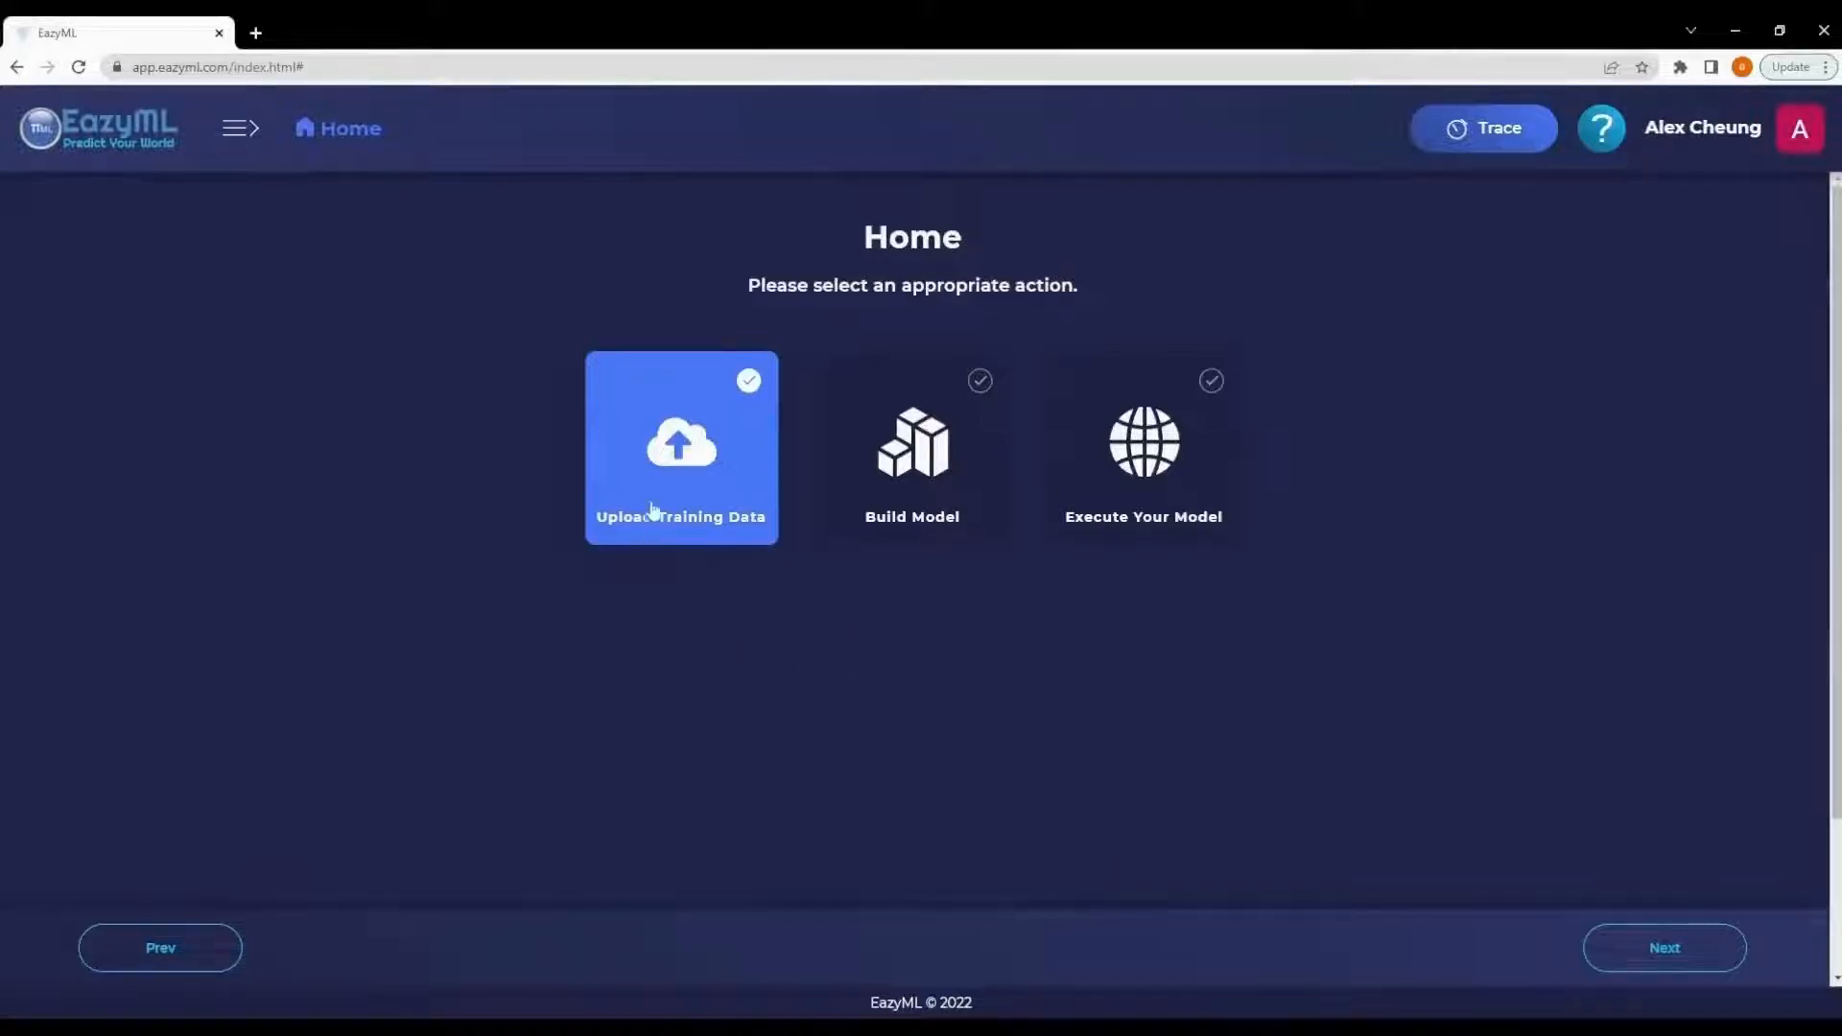
# - Start uploading training data and choose the penicillin production file from the computer
pyautogui.click(677, 457)
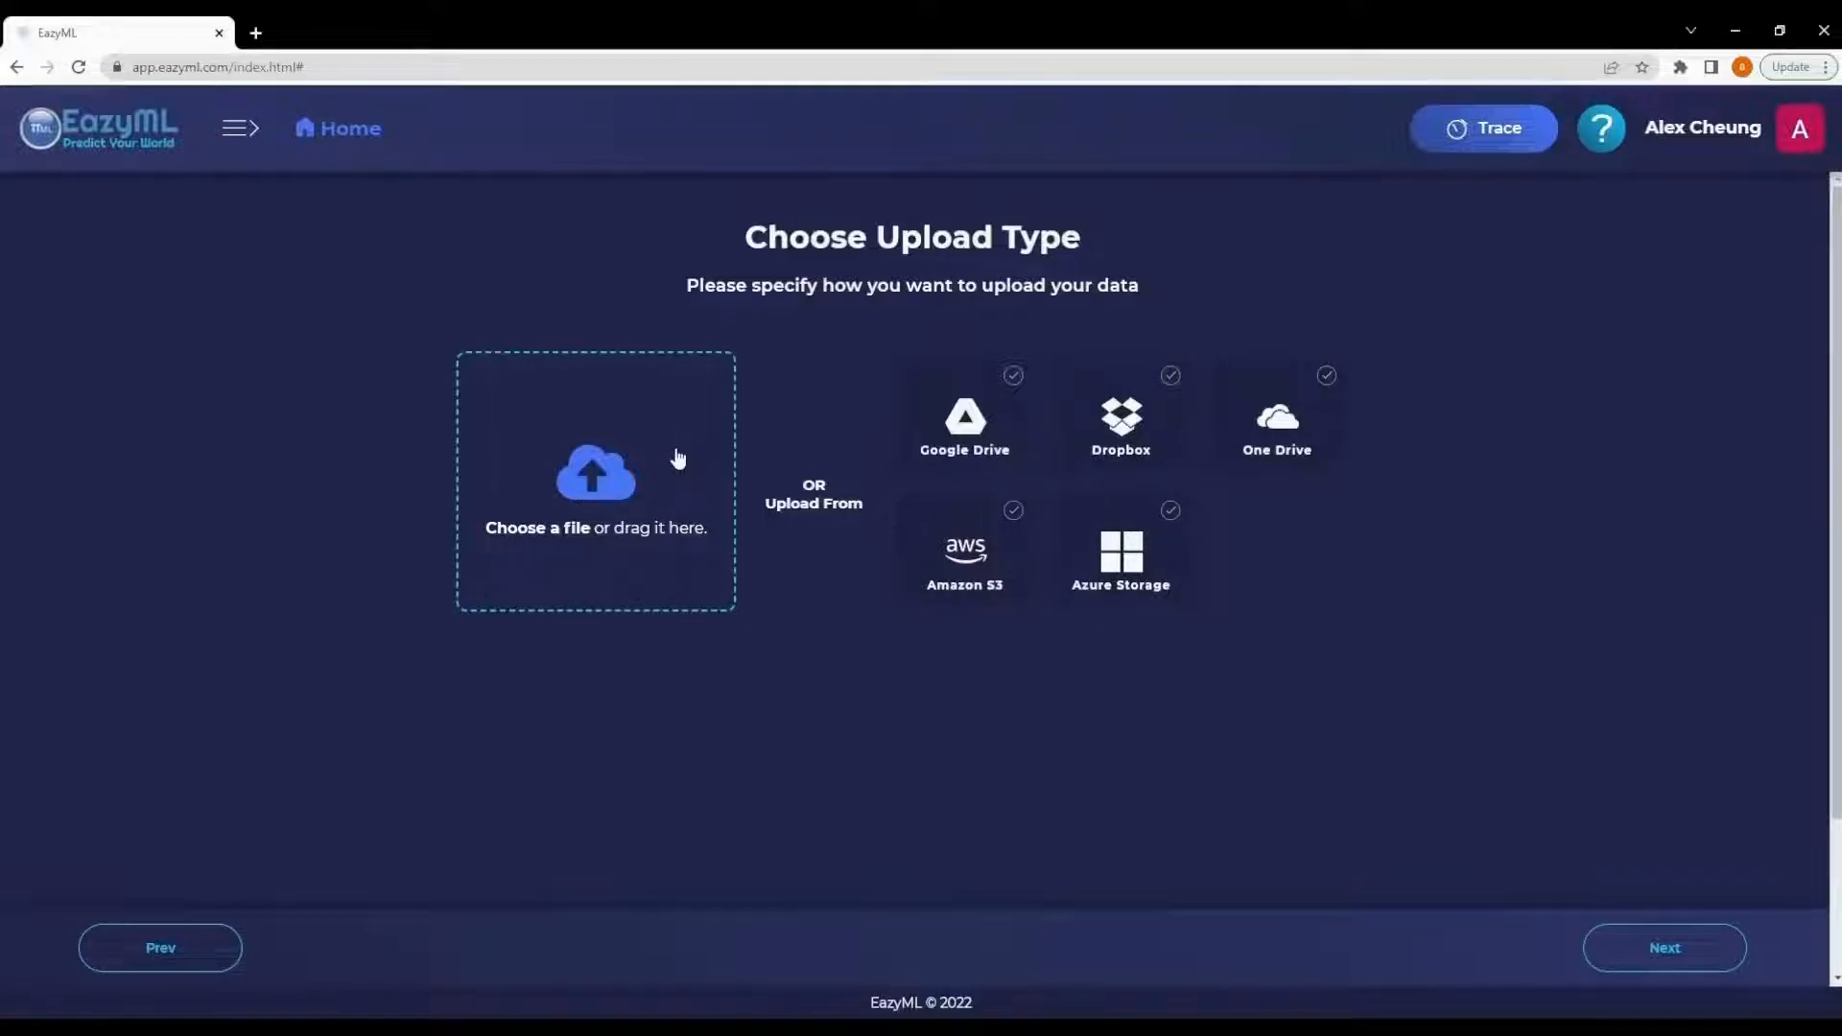
pyautogui.click(590, 501)
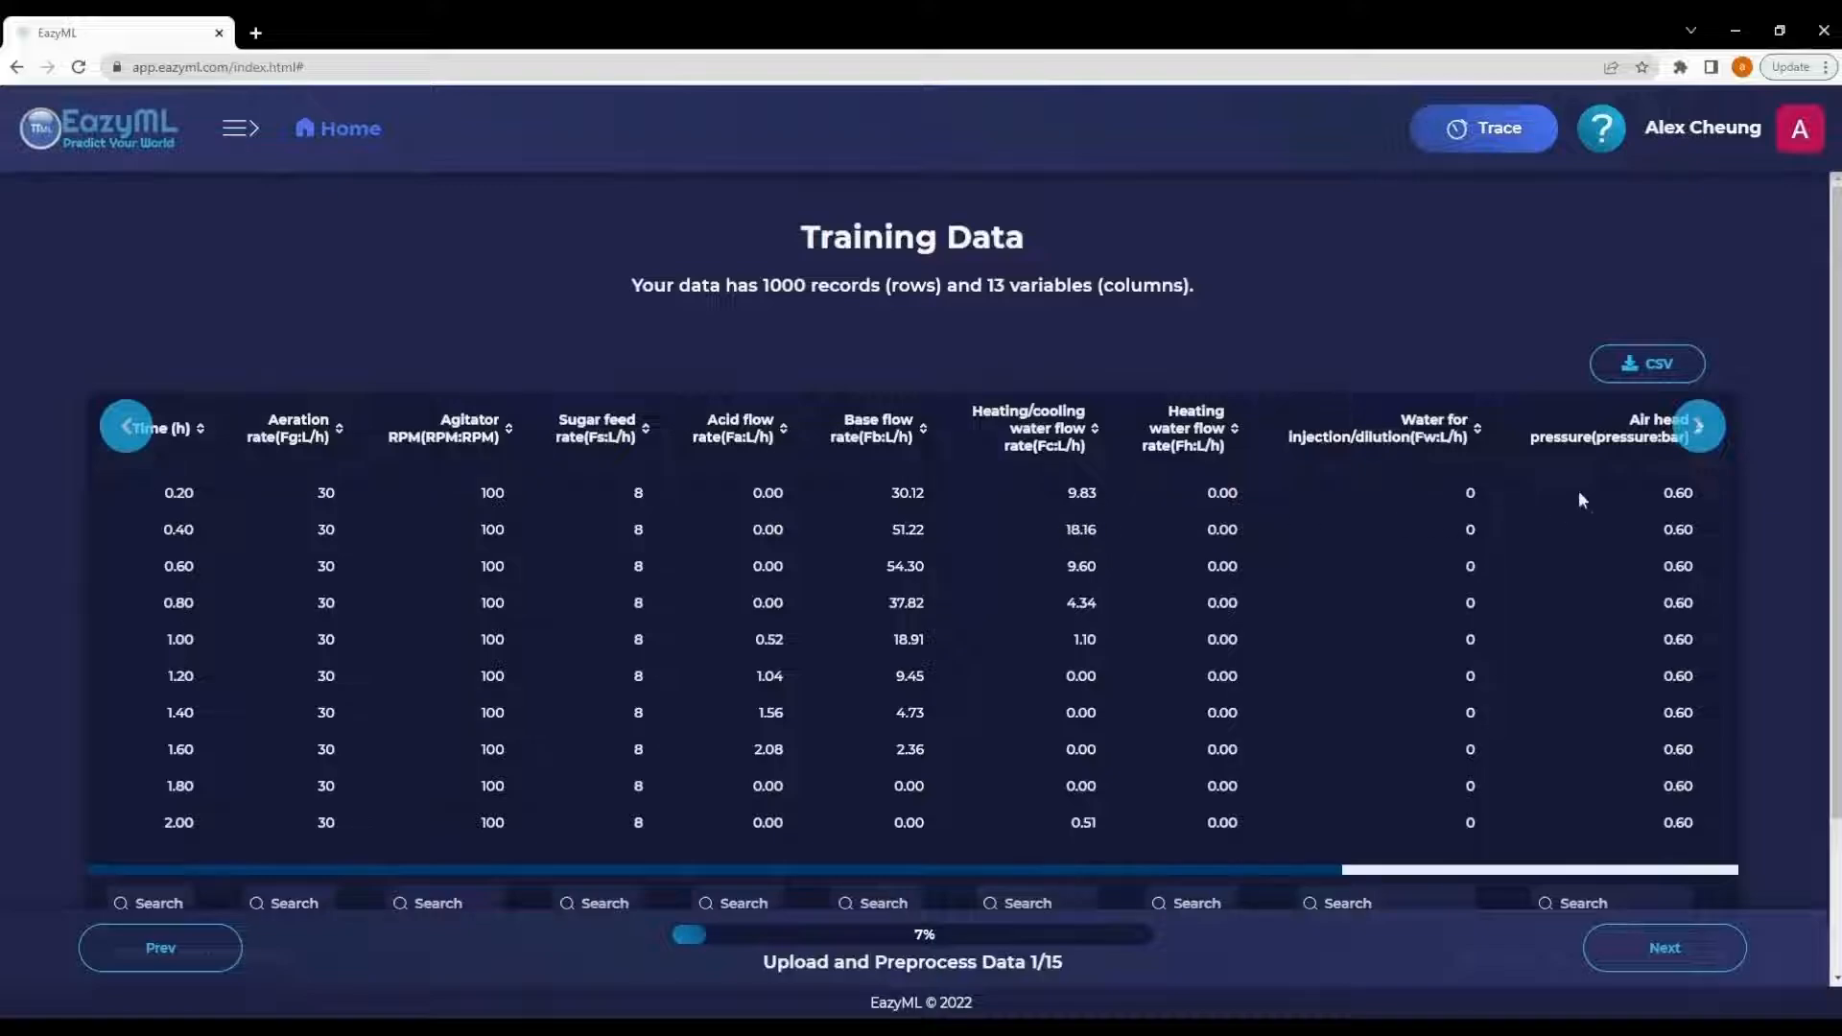
# - Browse the uploaded training data table across its columns and pages
pyautogui.scroll(-1, 1578, 493)
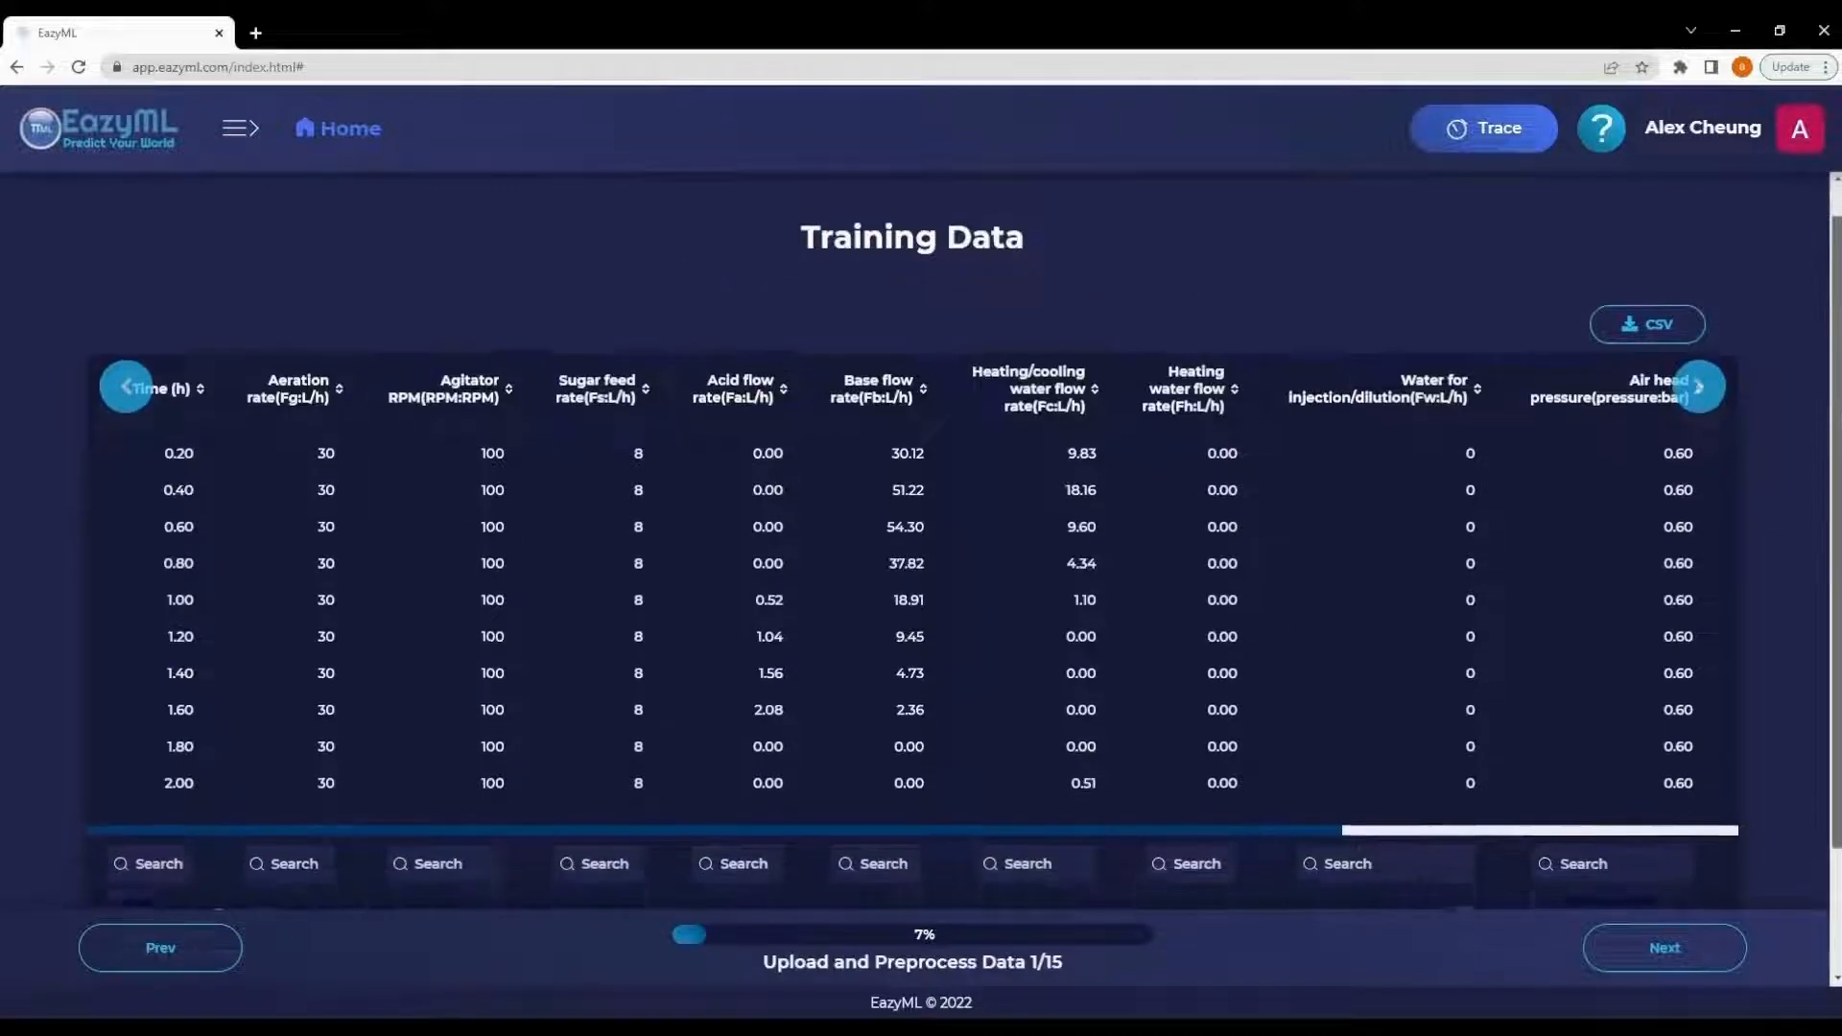
pyautogui.scroll(-2, 959, 547)
pyautogui.moveTo(1105, 765); pyautogui.dragTo(1573, 747)
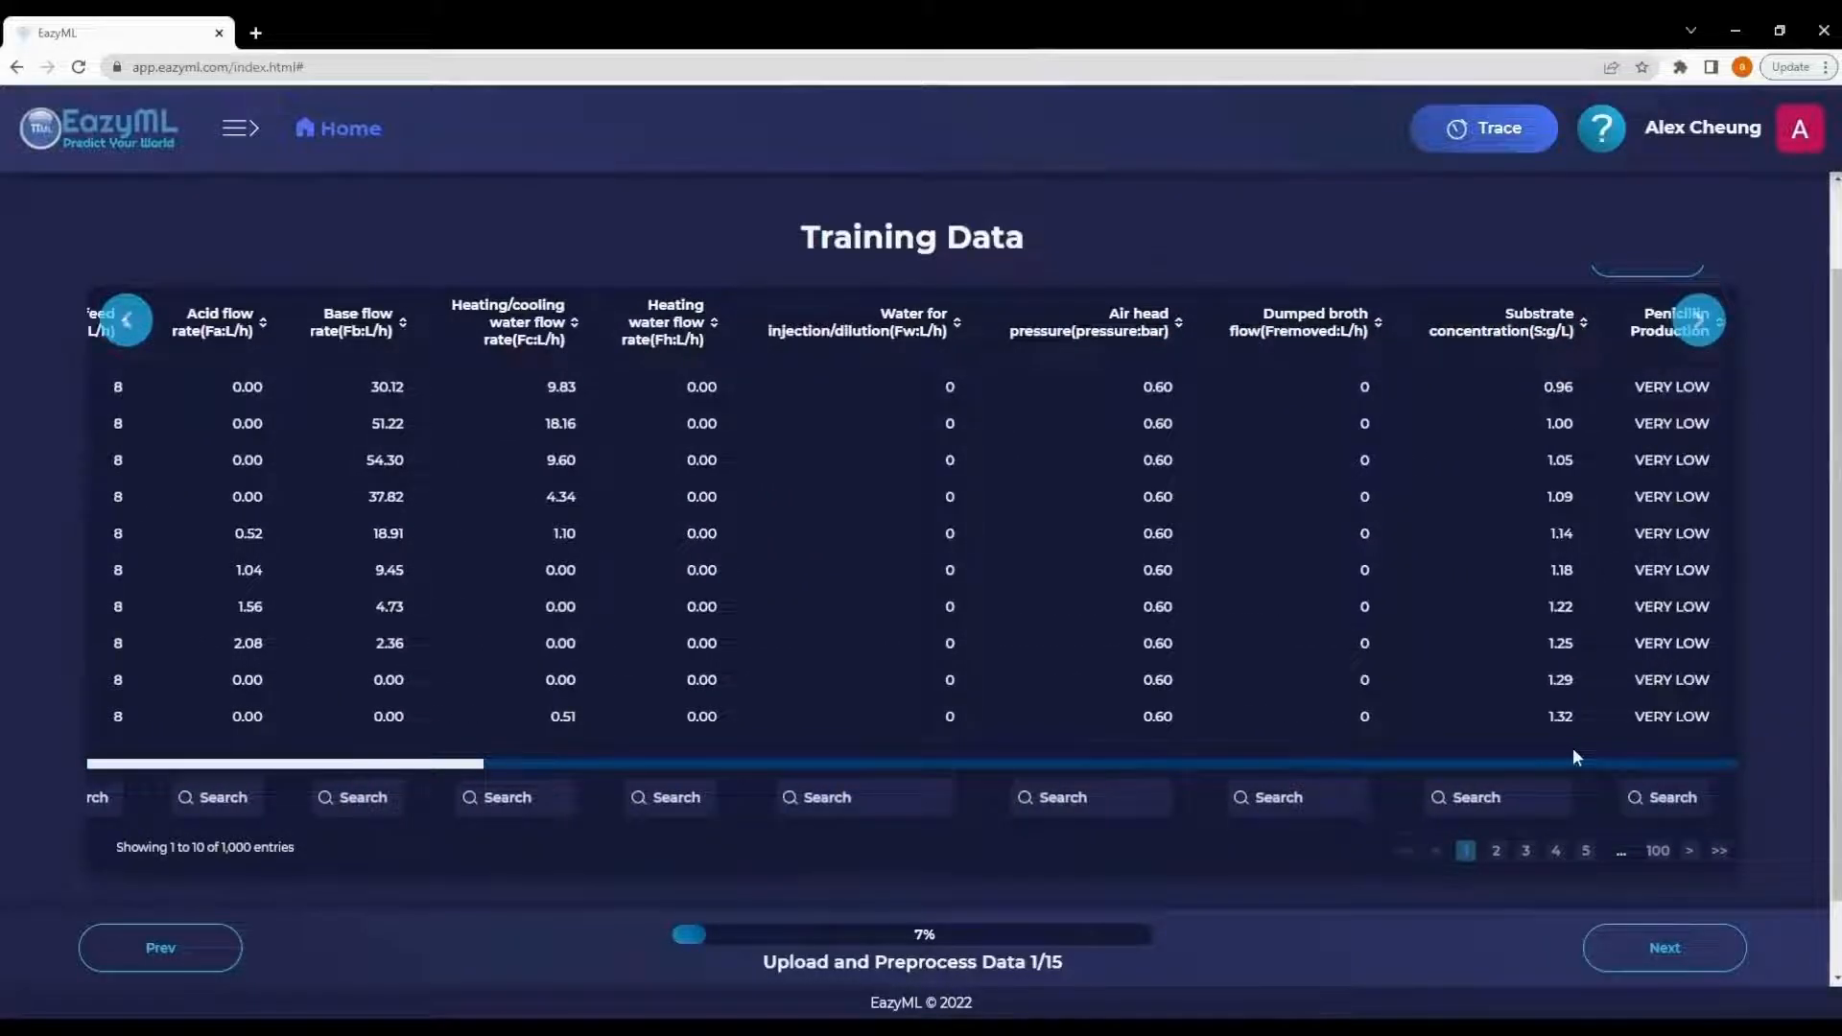
pyautogui.scroll(-1, 1727, 654)
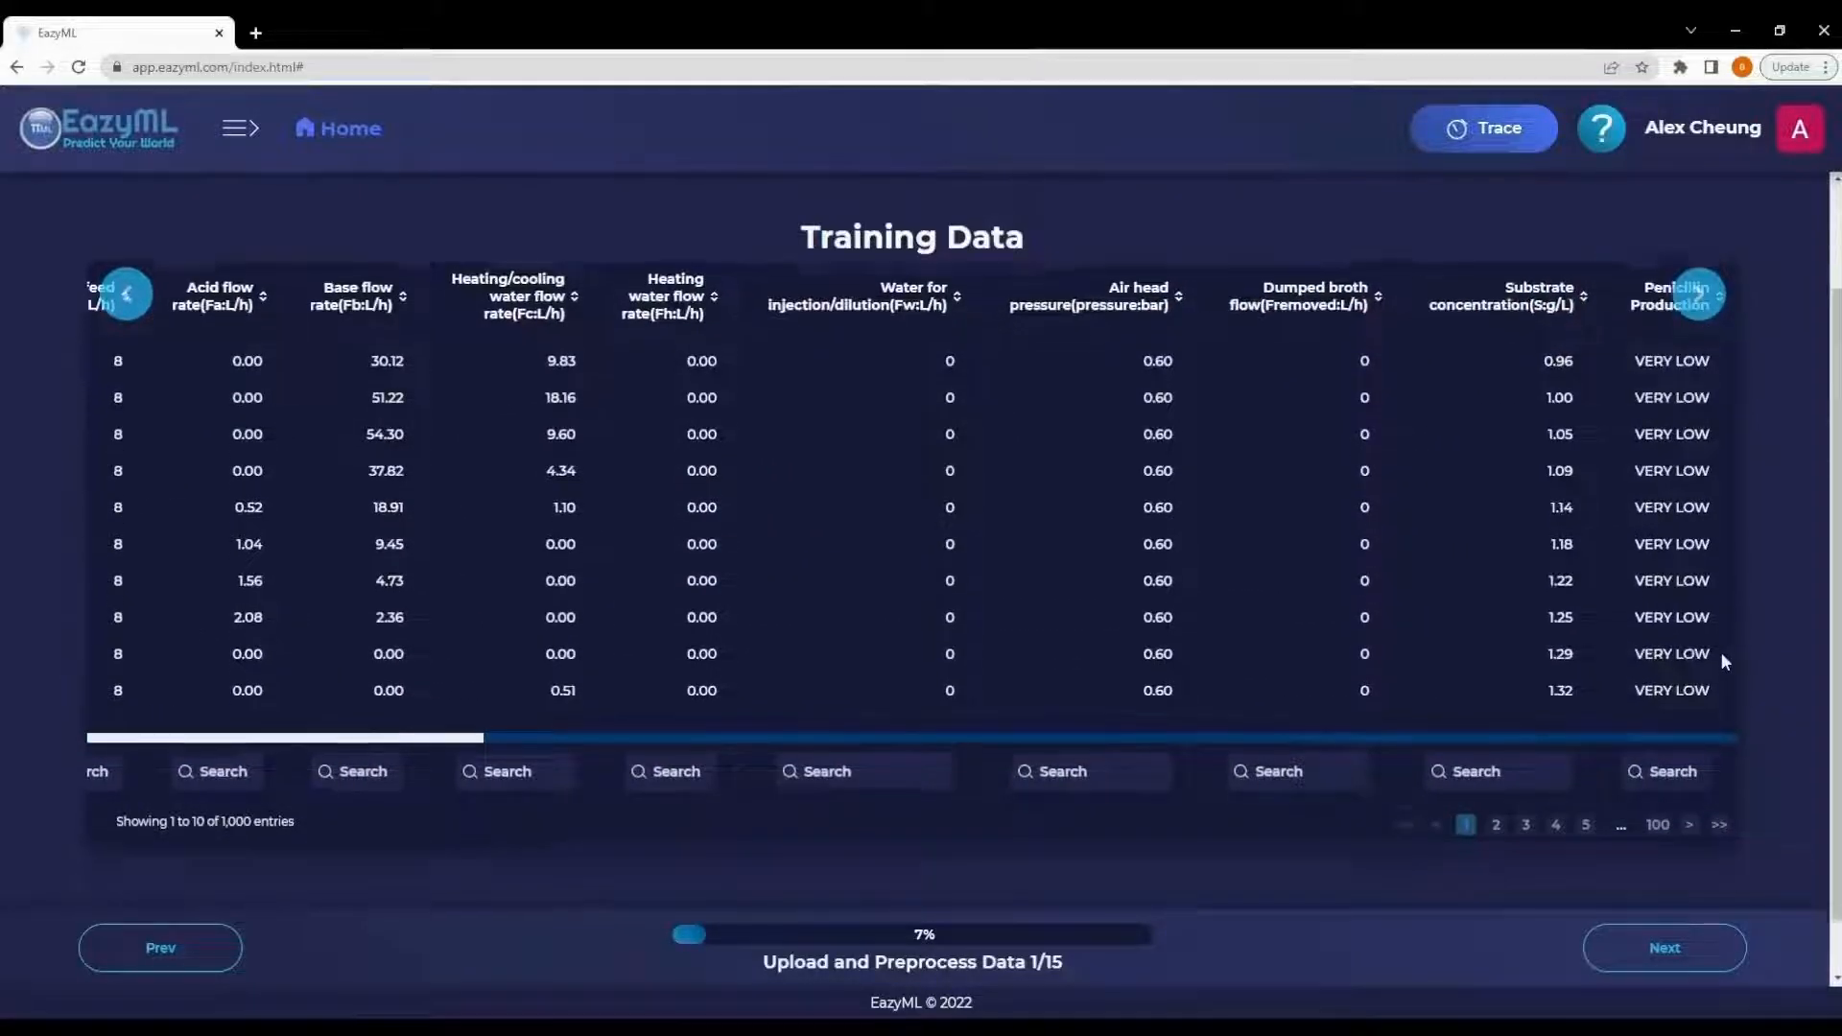
pyautogui.scroll(-2, 1719, 653)
pyautogui.click(1688, 764)
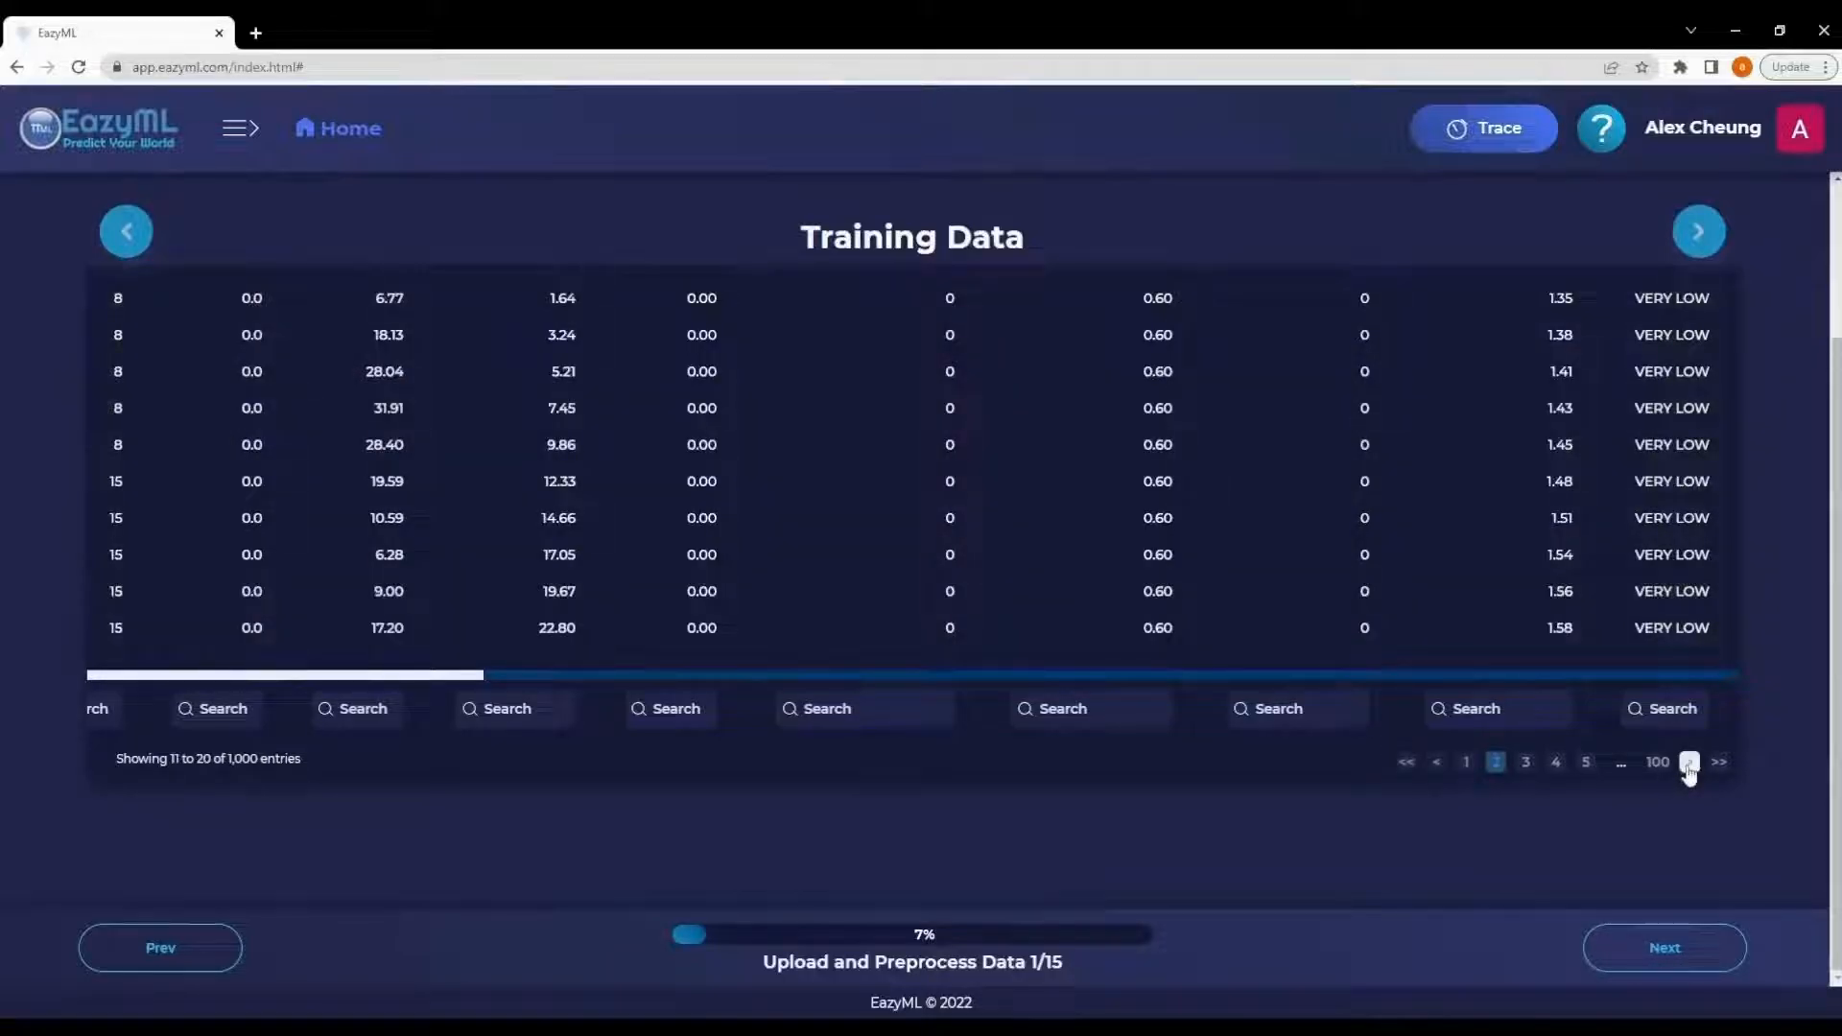
pyautogui.click(1586, 765)
pyautogui.scroll(1, 1834, 593)
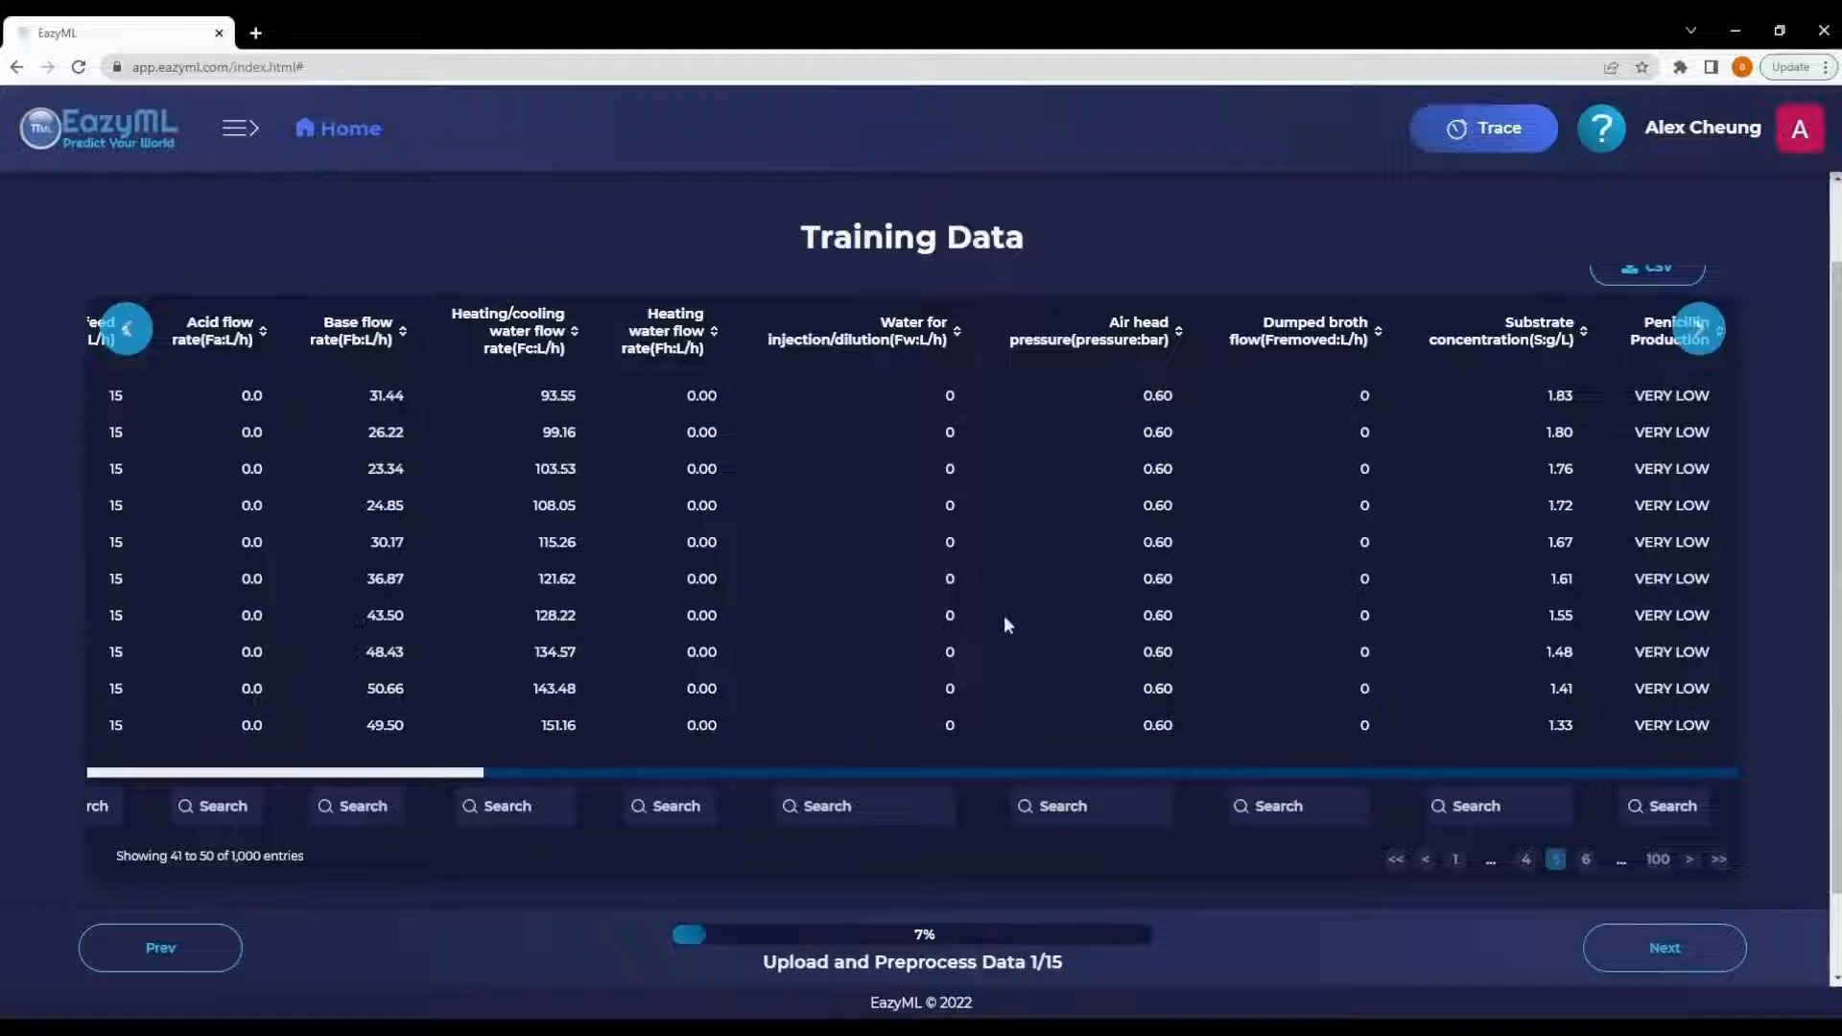
# - Continue to the ID column identification step and read its help information
pyautogui.click(1671, 951)
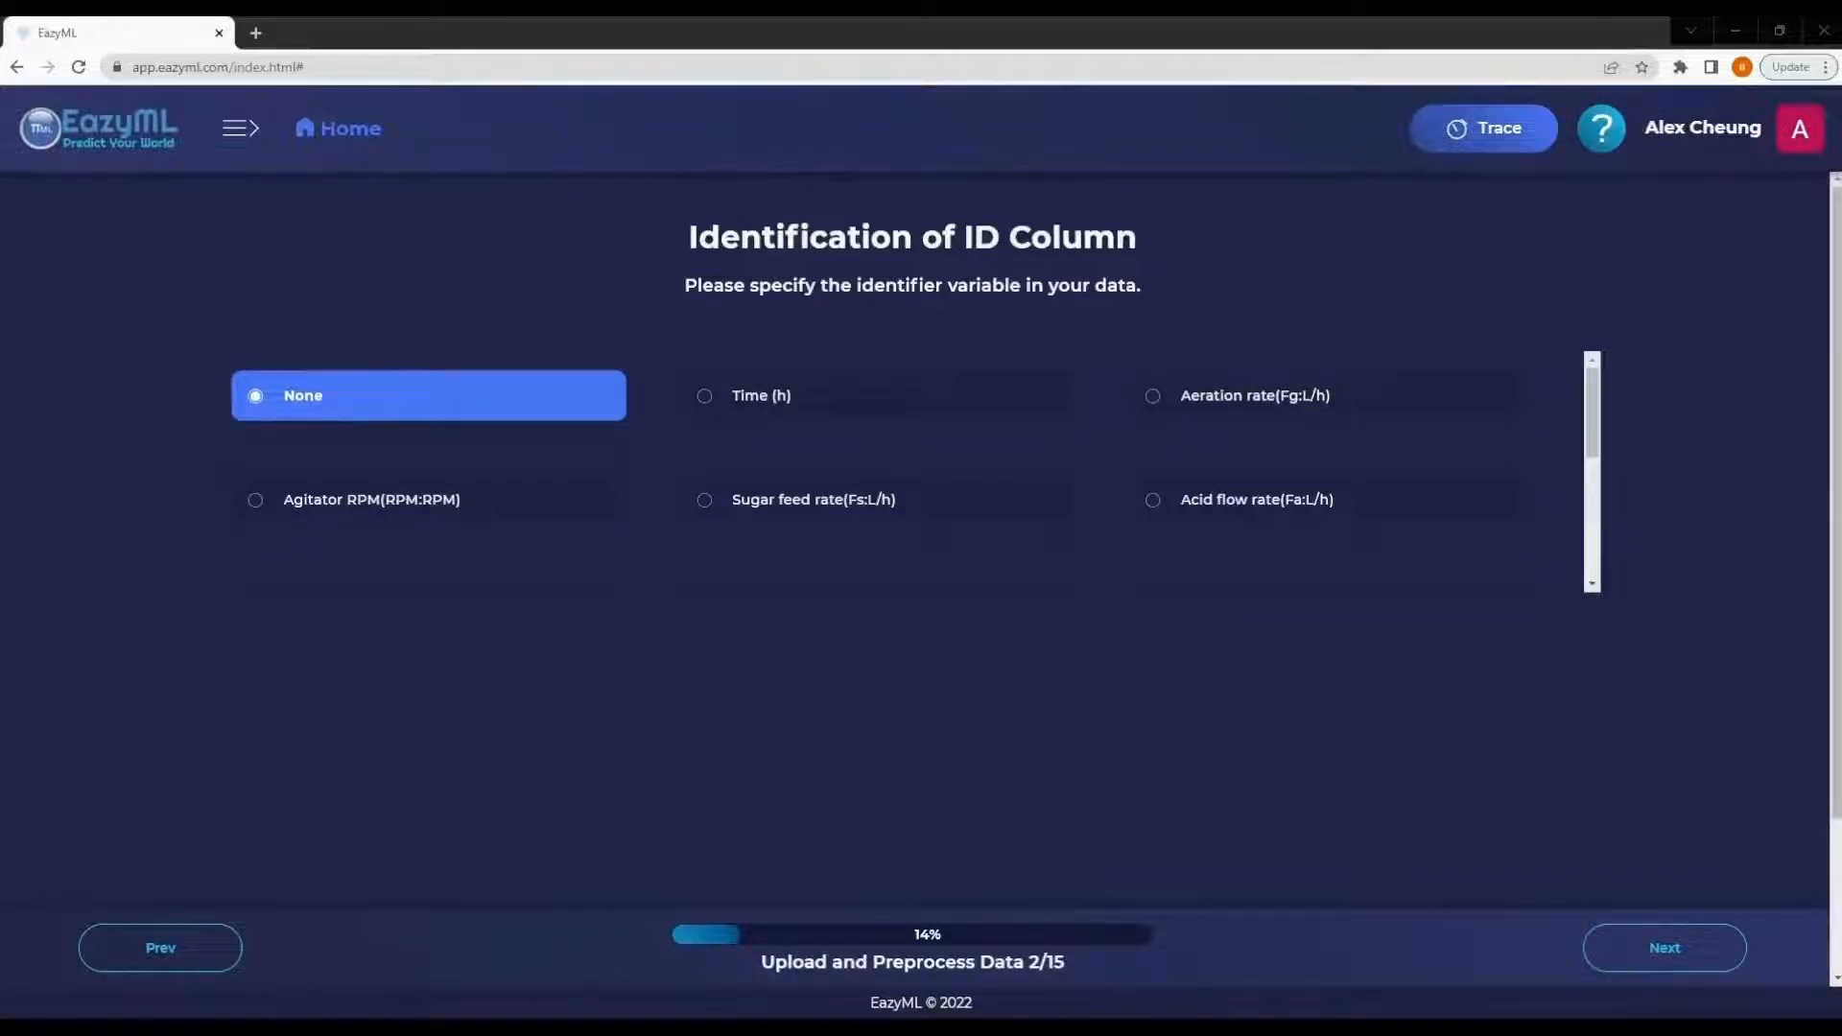
pyautogui.click(884, 636)
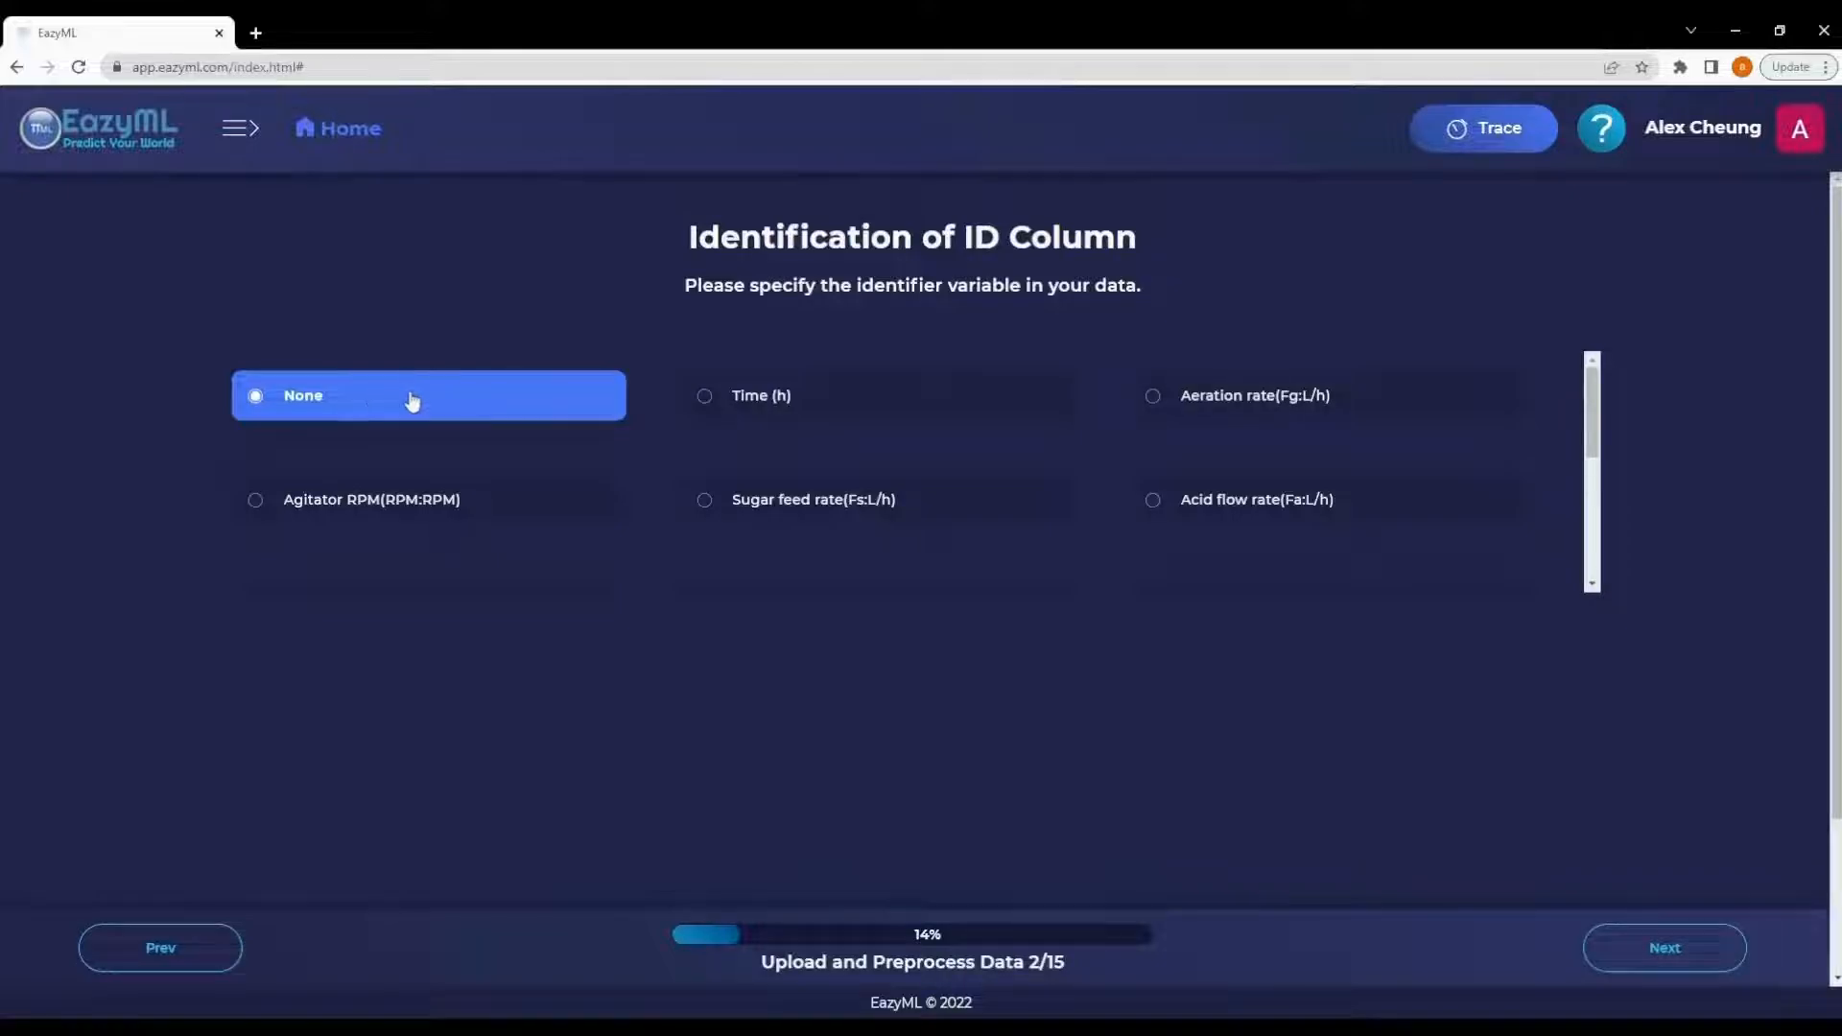
pyautogui.click(1601, 131)
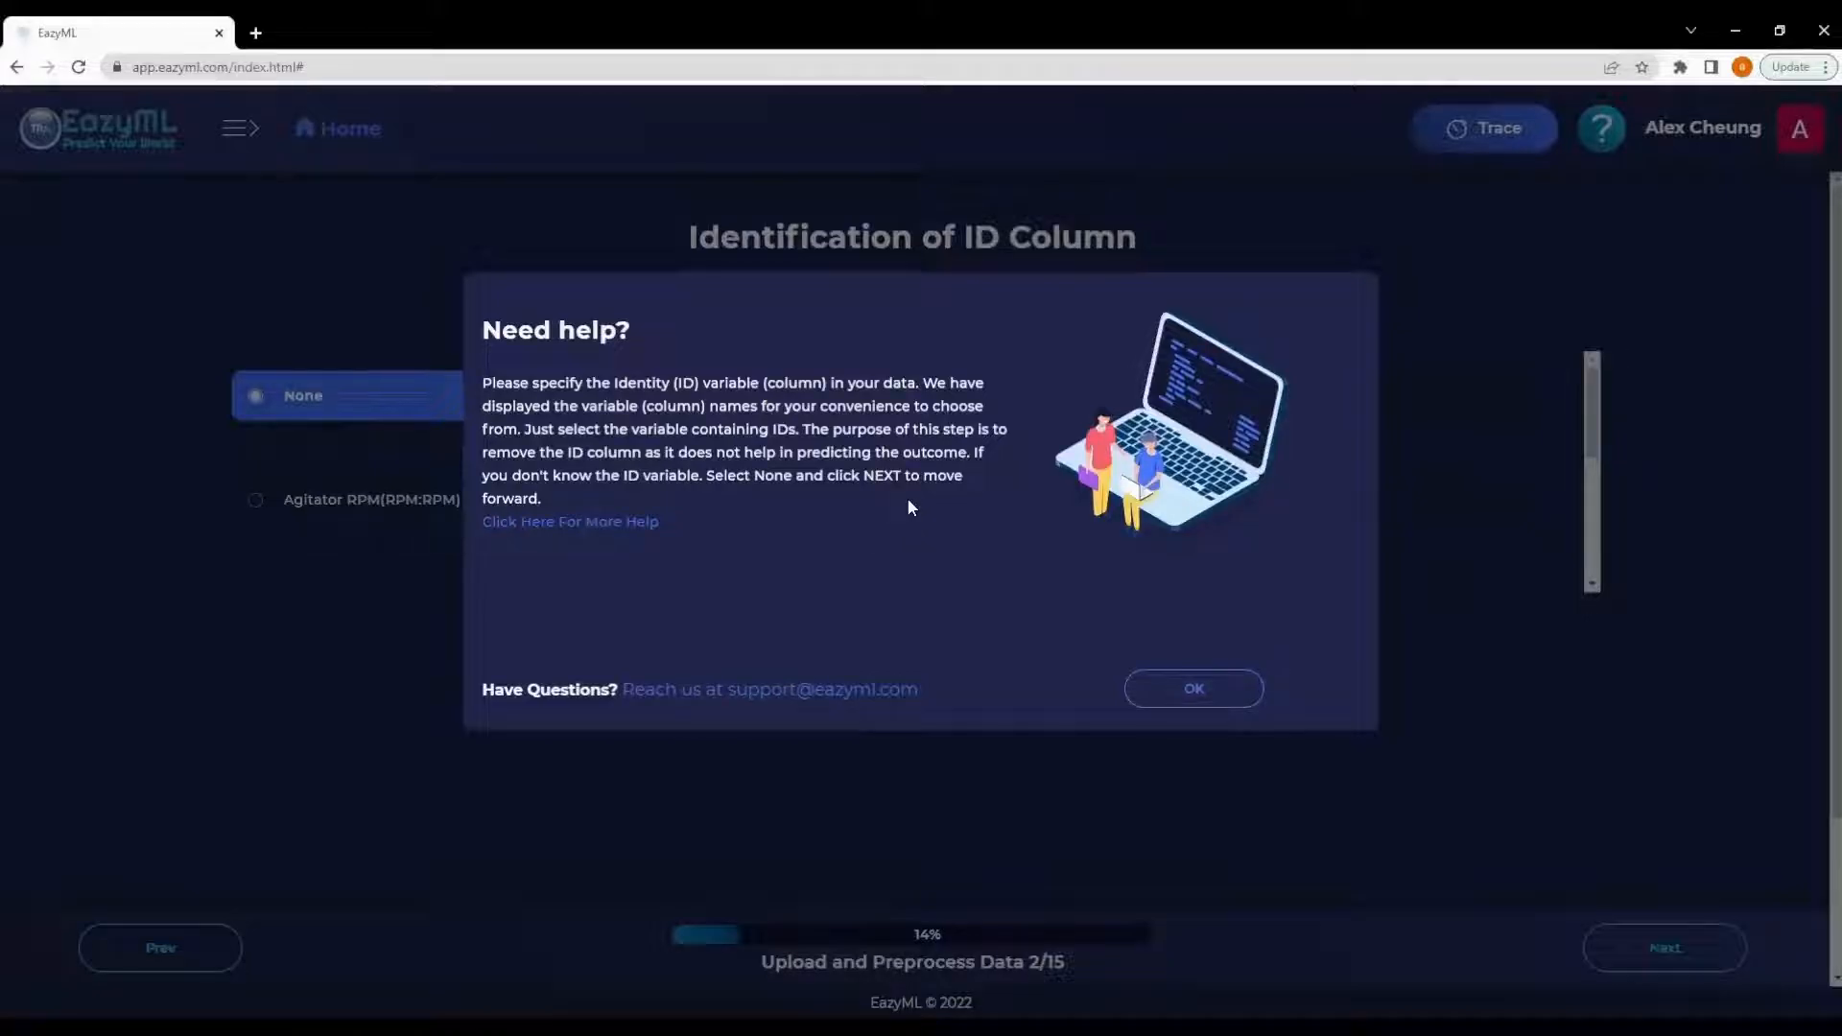
pyautogui.click(1193, 688)
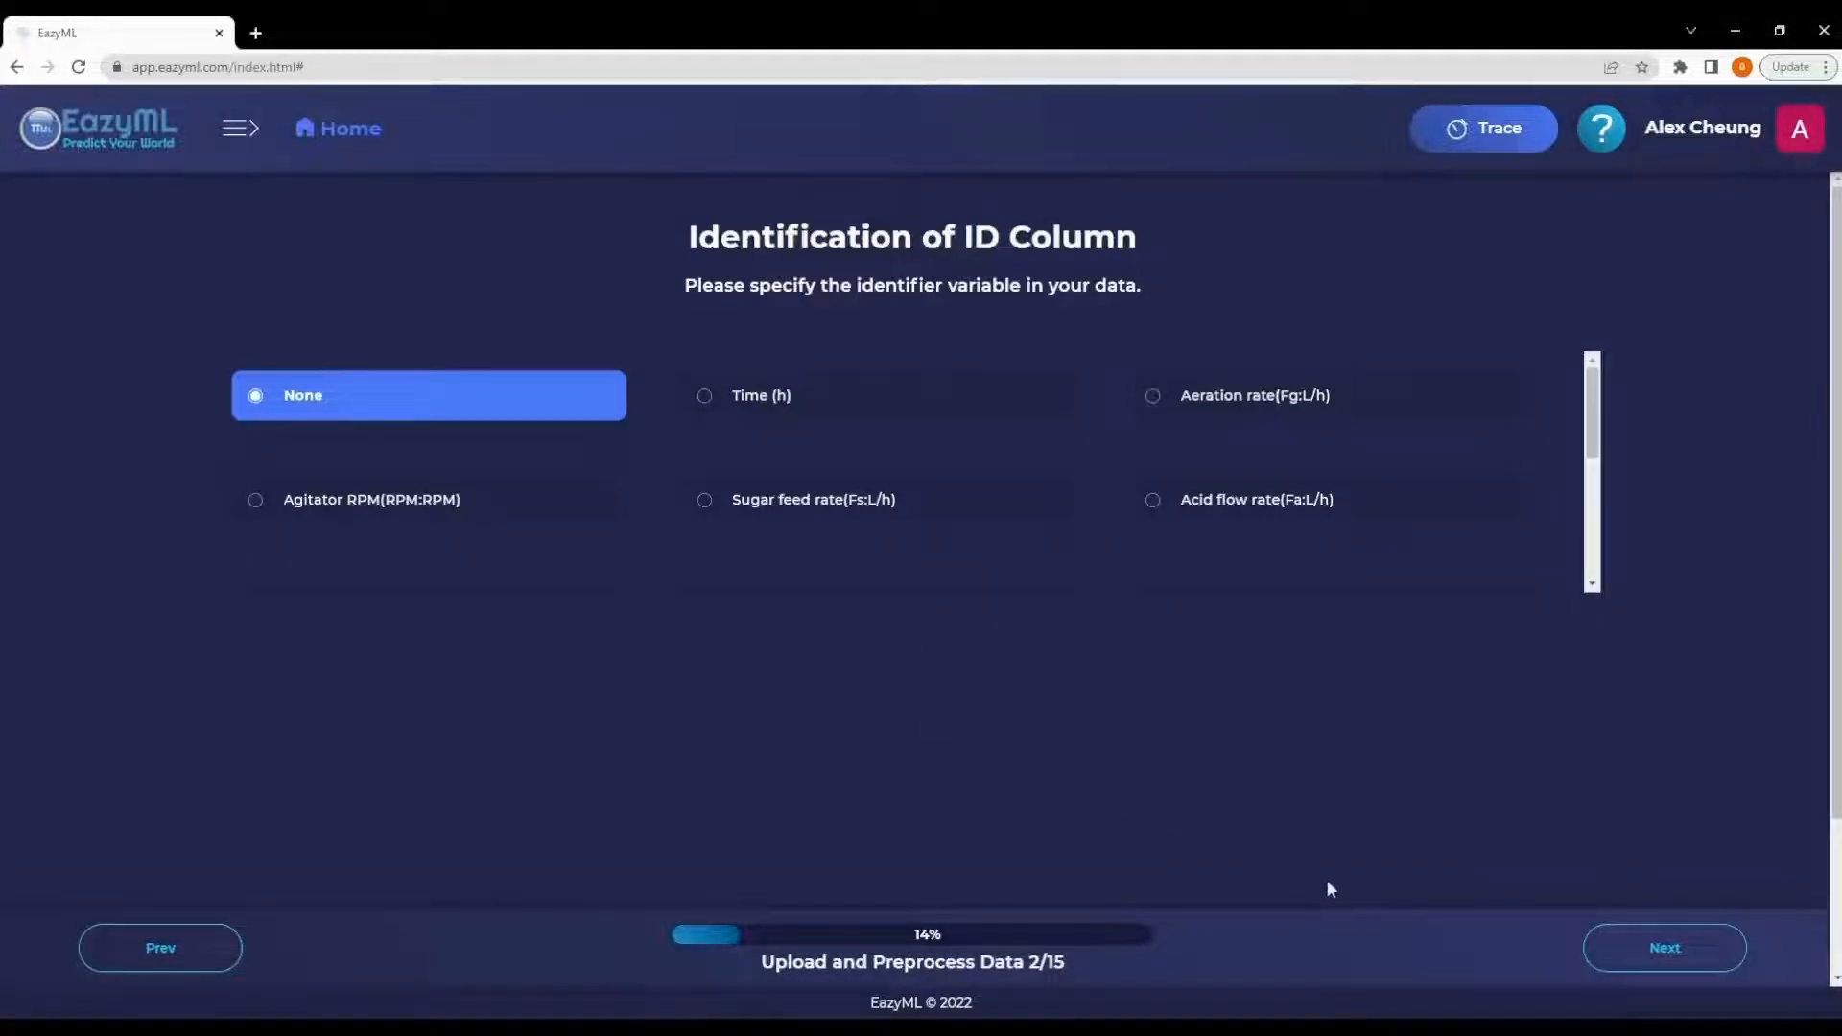
# - Keep None as the ID column and continue without discarding any columns
pyautogui.click(1625, 947)
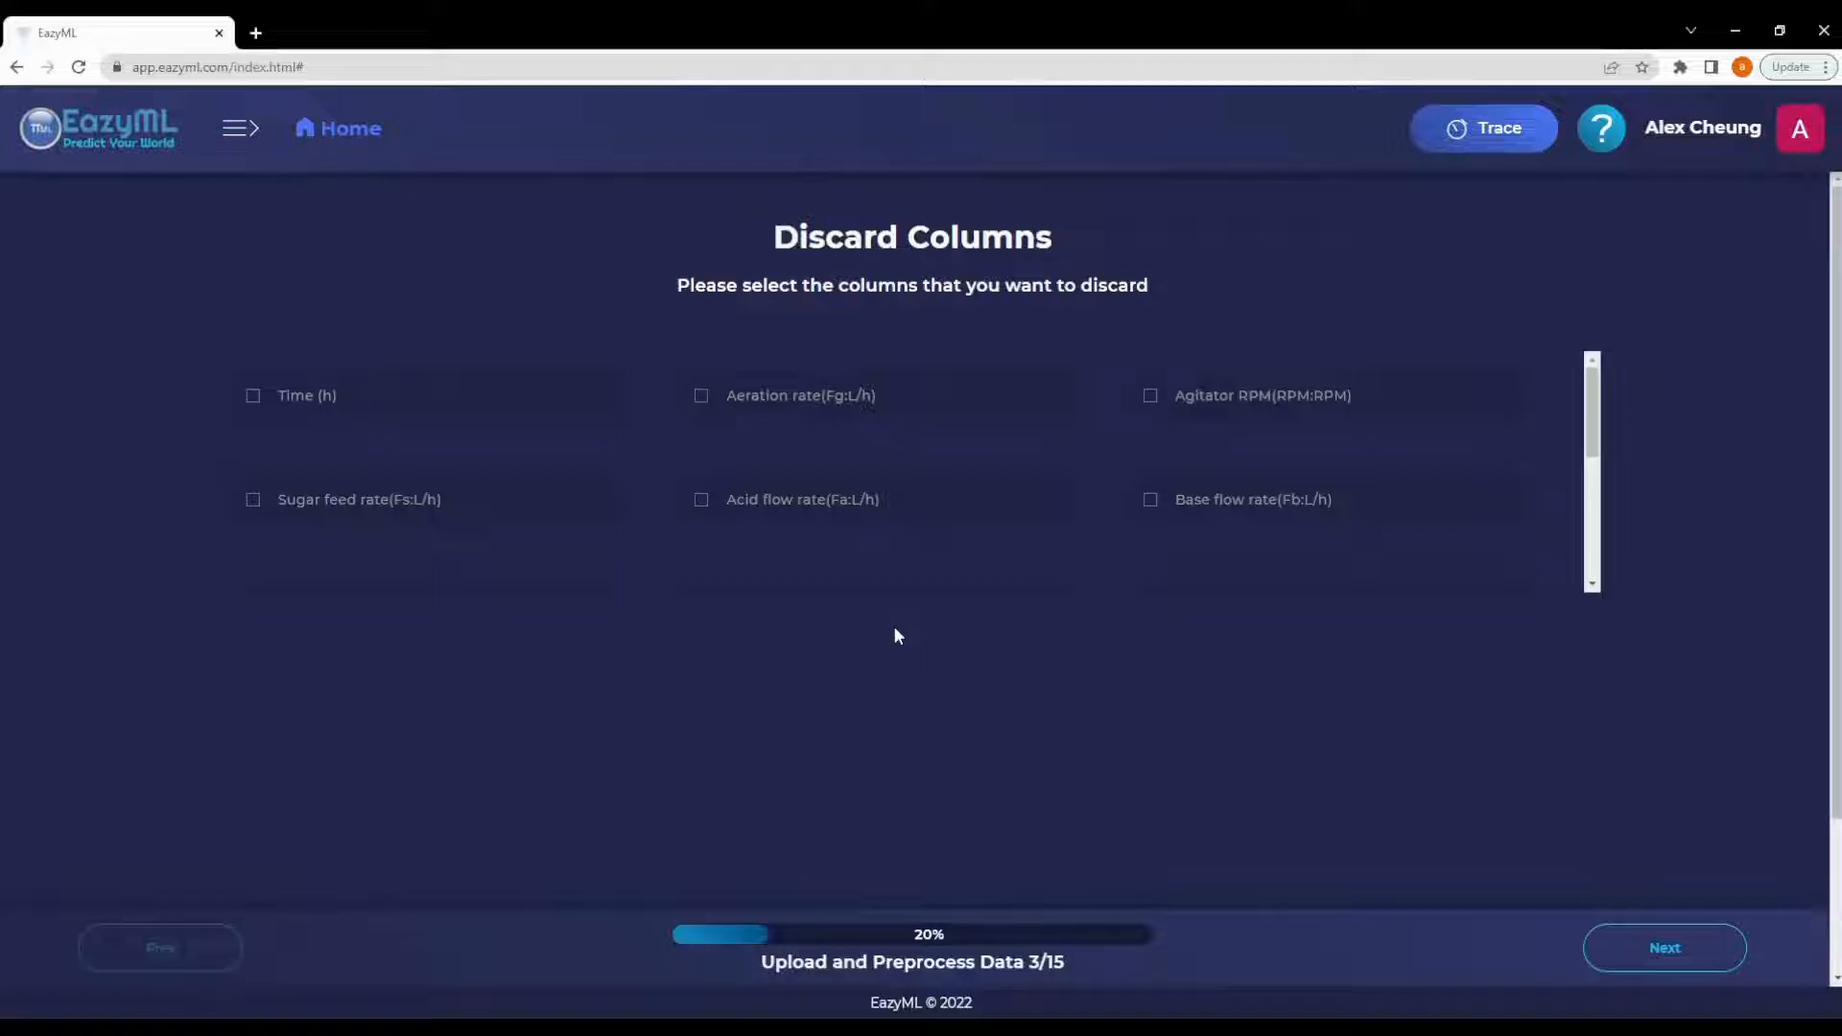
pyautogui.click(1661, 947)
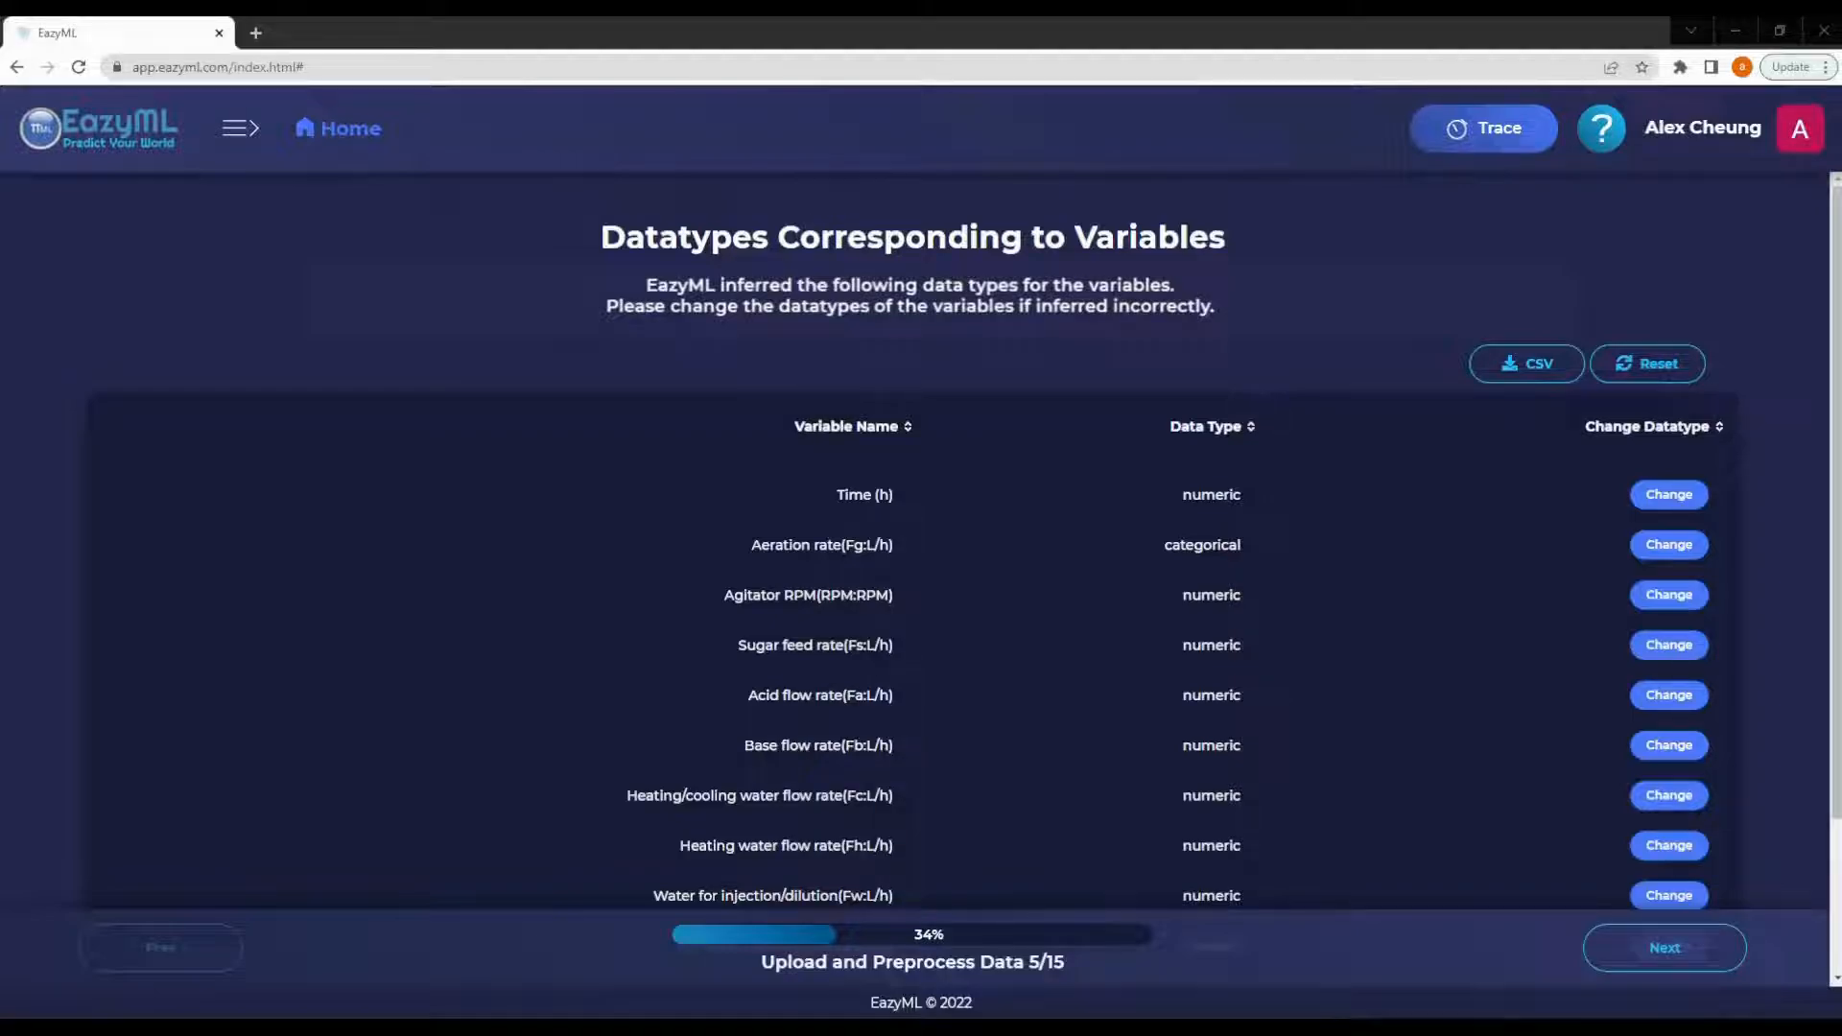
# - Change the datatype of Aeration rate(Fg:L/h) to numeric
pyautogui.click(1669, 544)
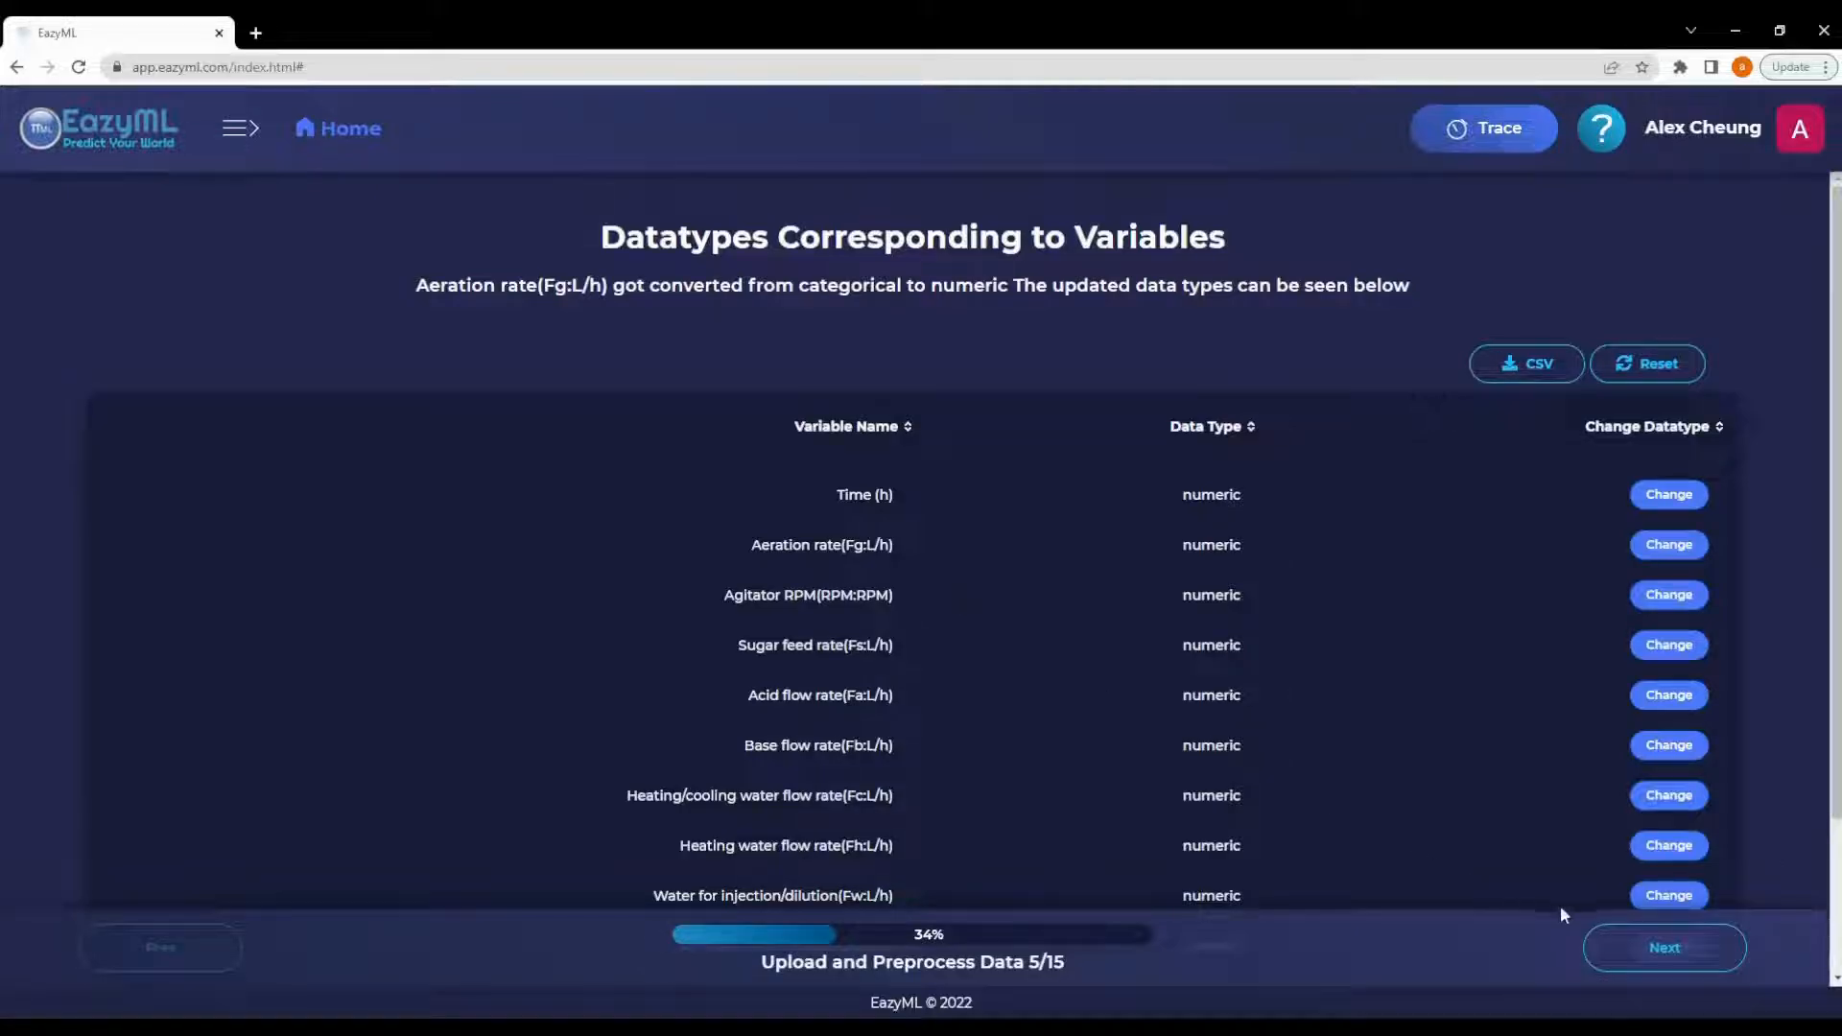
# - Continue to the variable statistics and sort the table by each statistic column in turn
pyautogui.click(1655, 947)
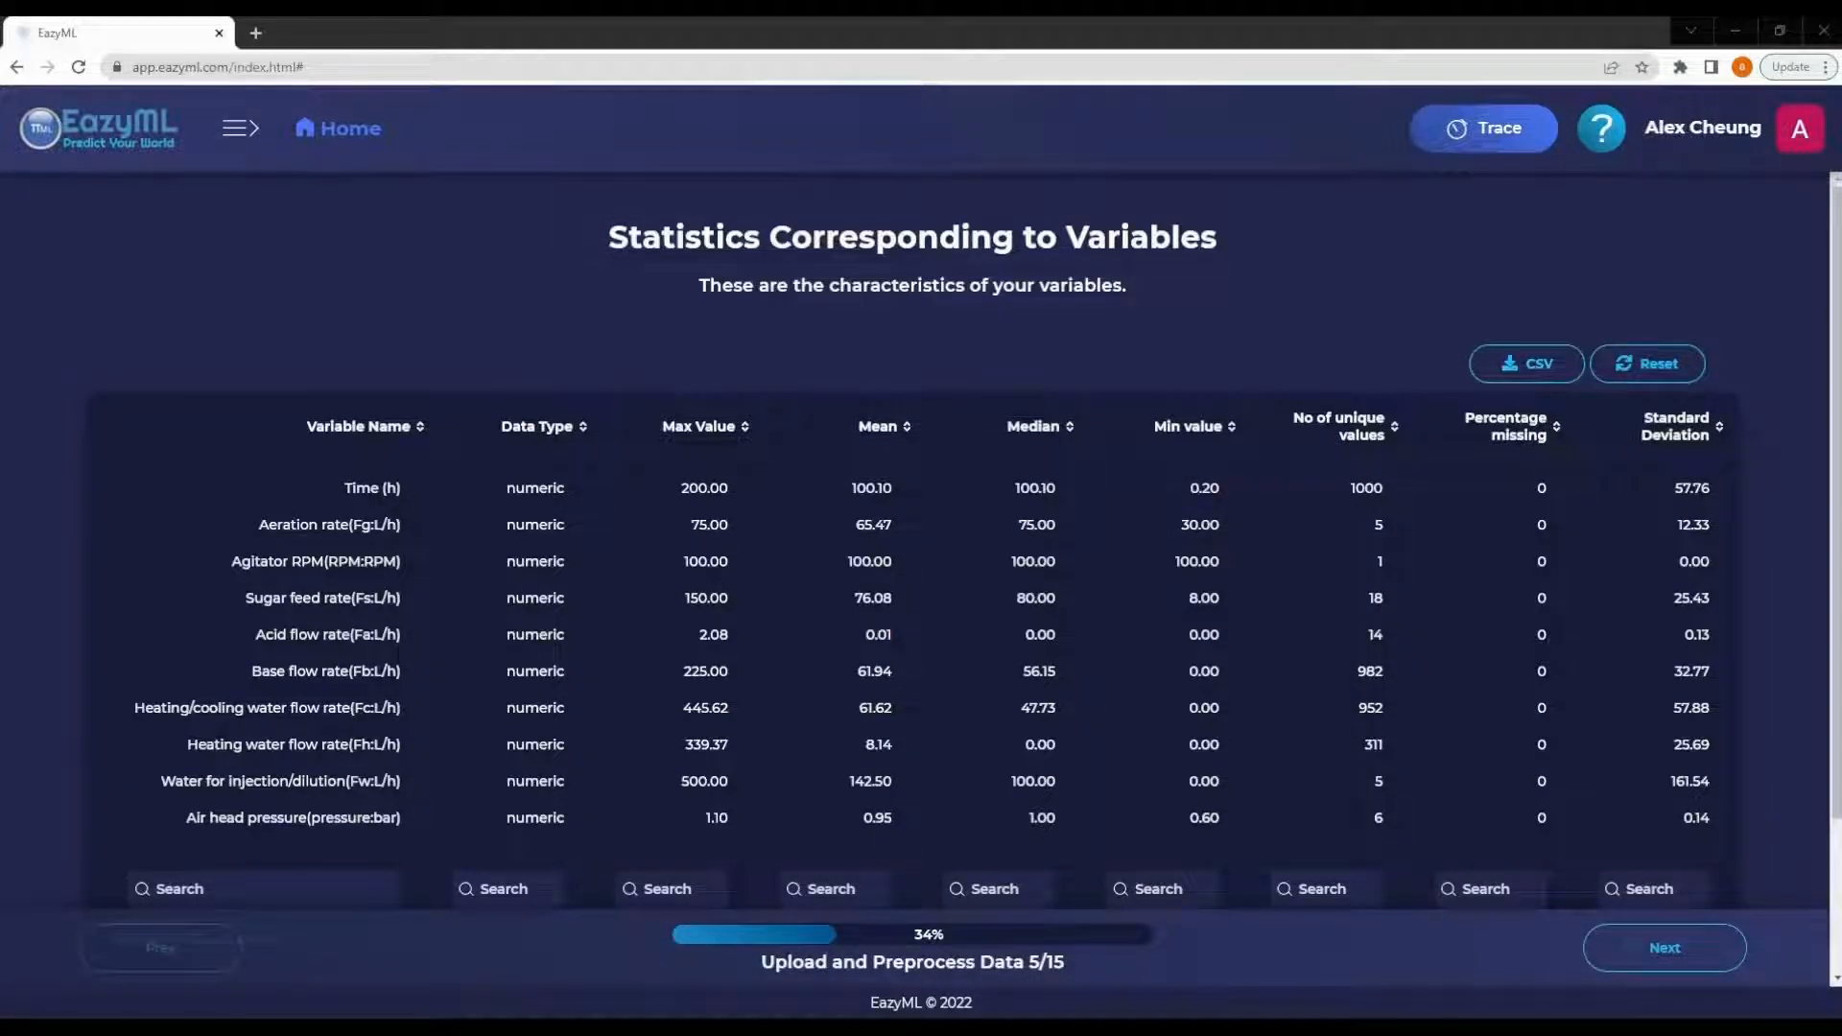
pyautogui.click(698, 426)
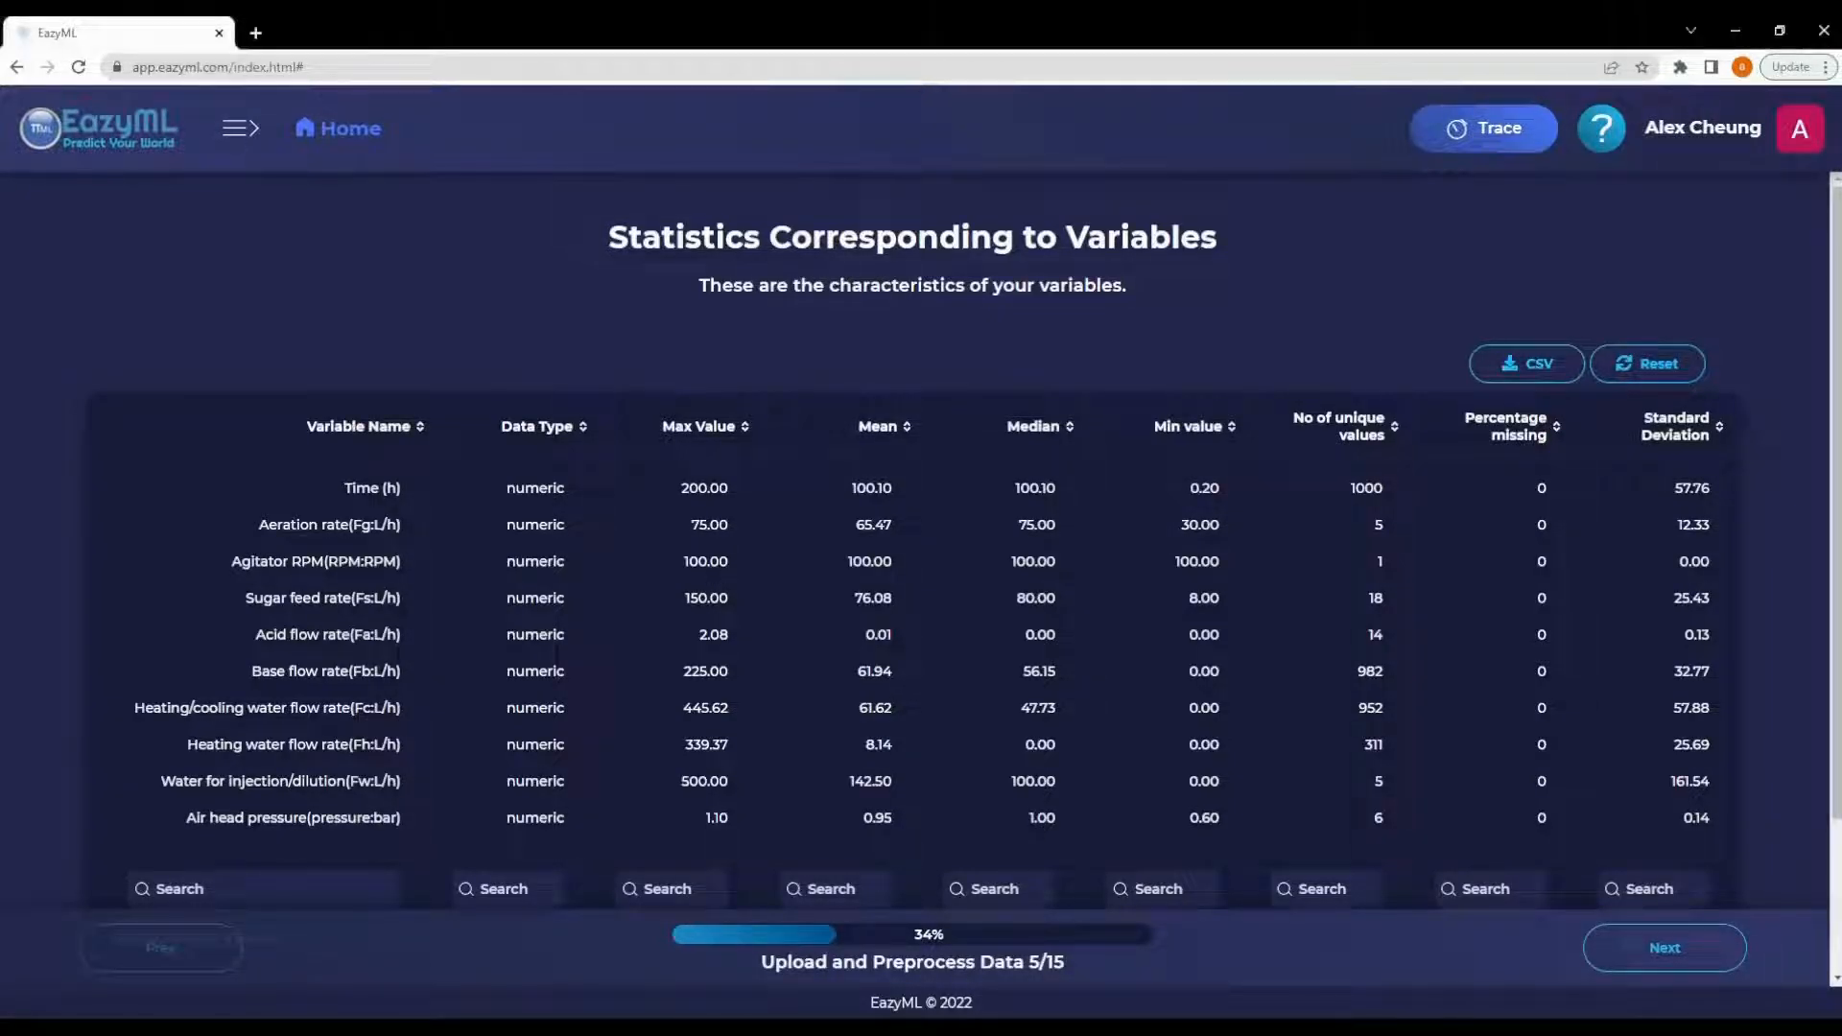
pyautogui.click(871, 426)
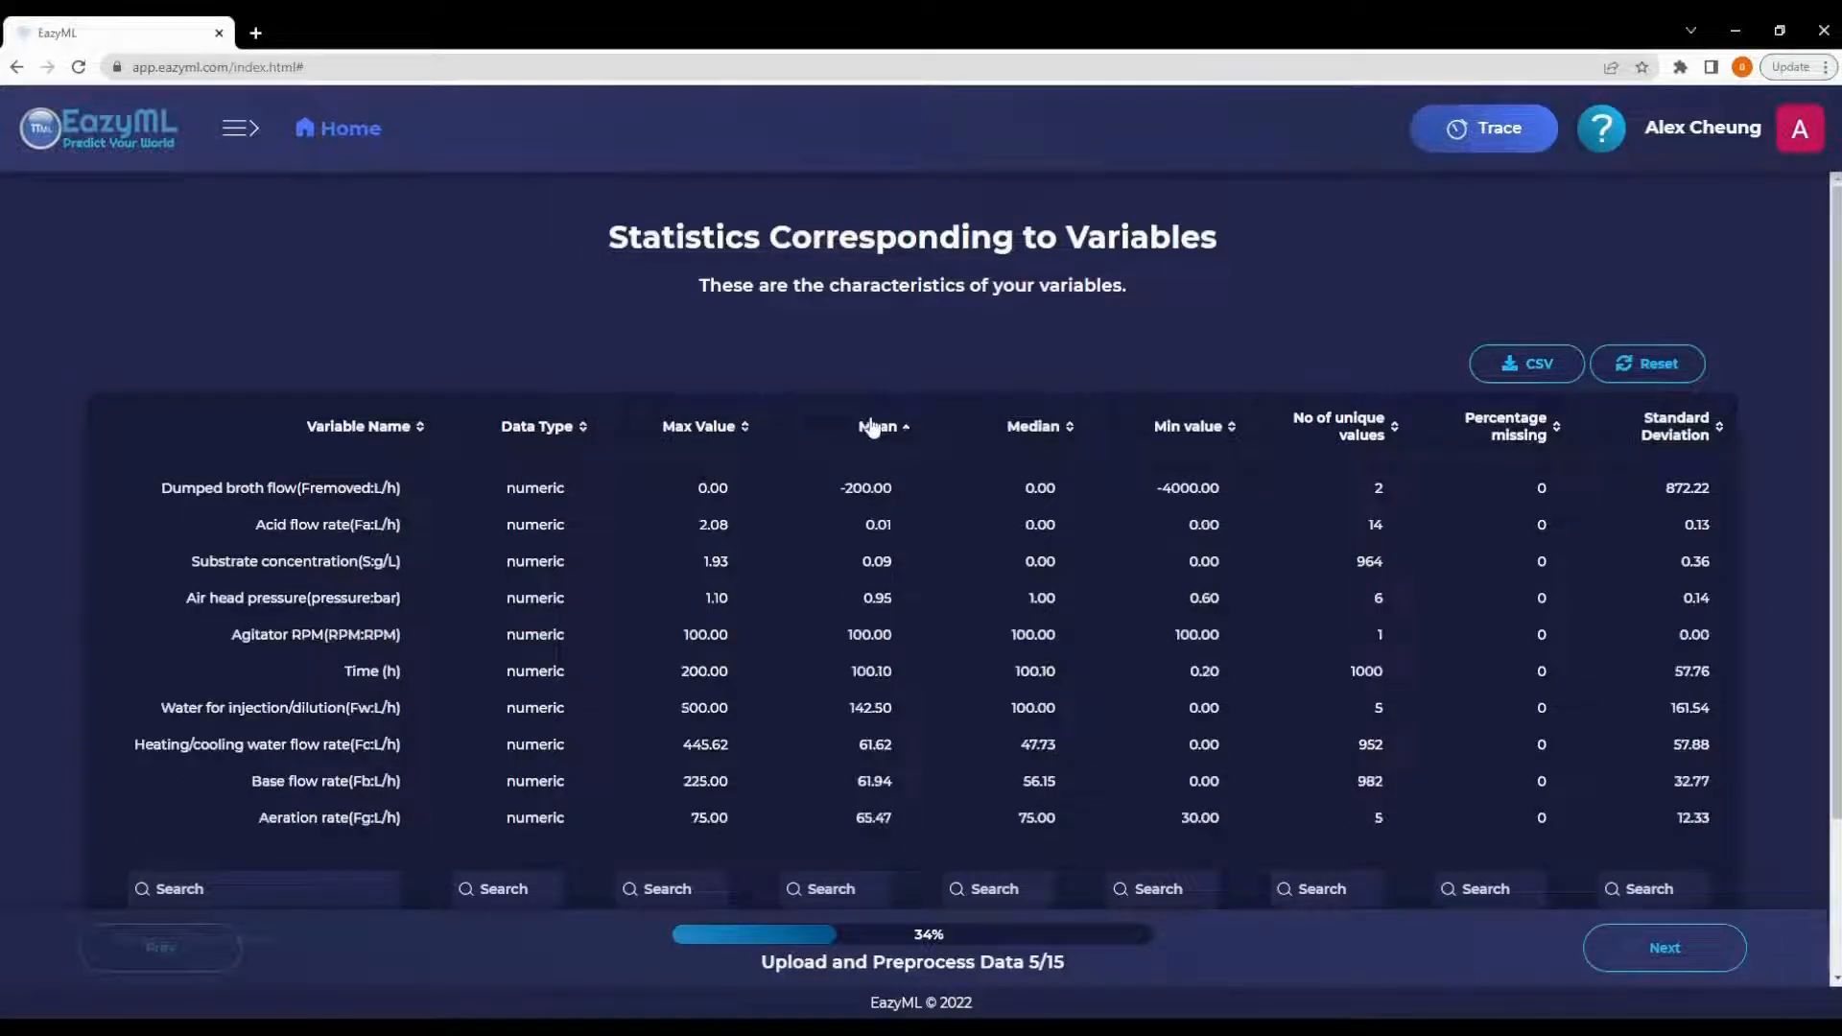
pyautogui.click(1048, 433)
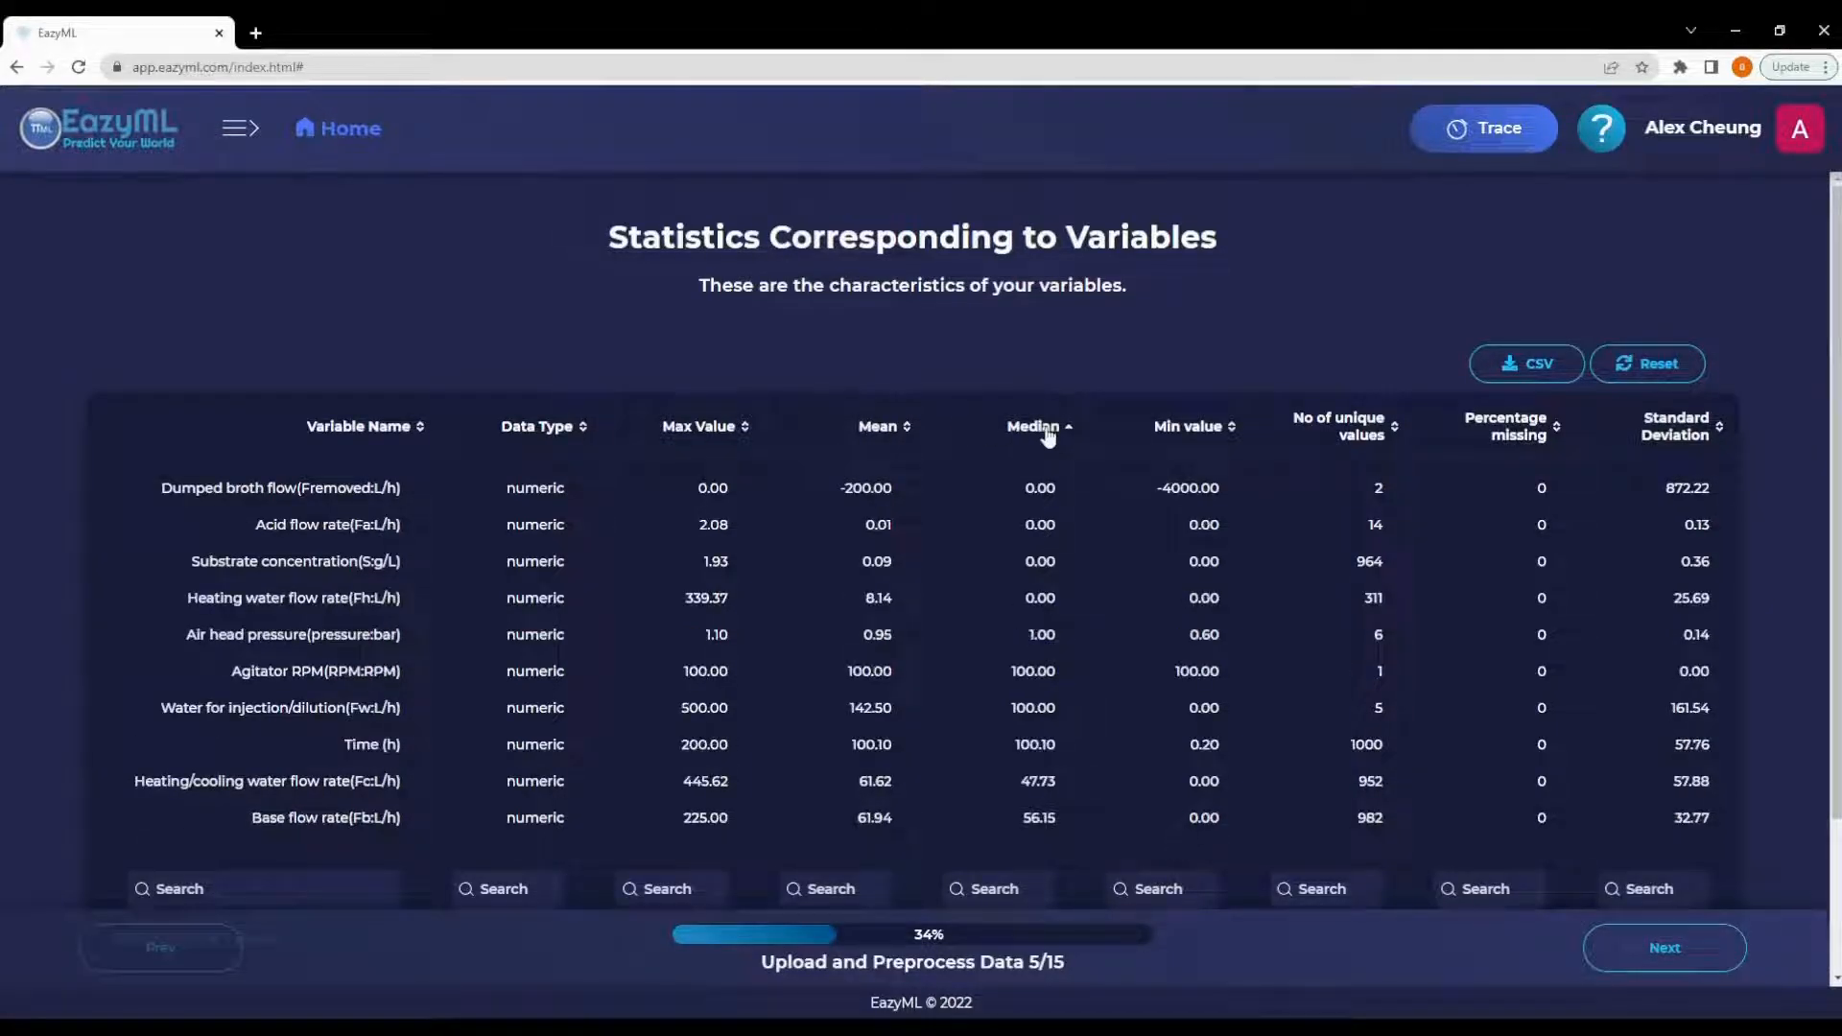
pyautogui.click(1185, 428)
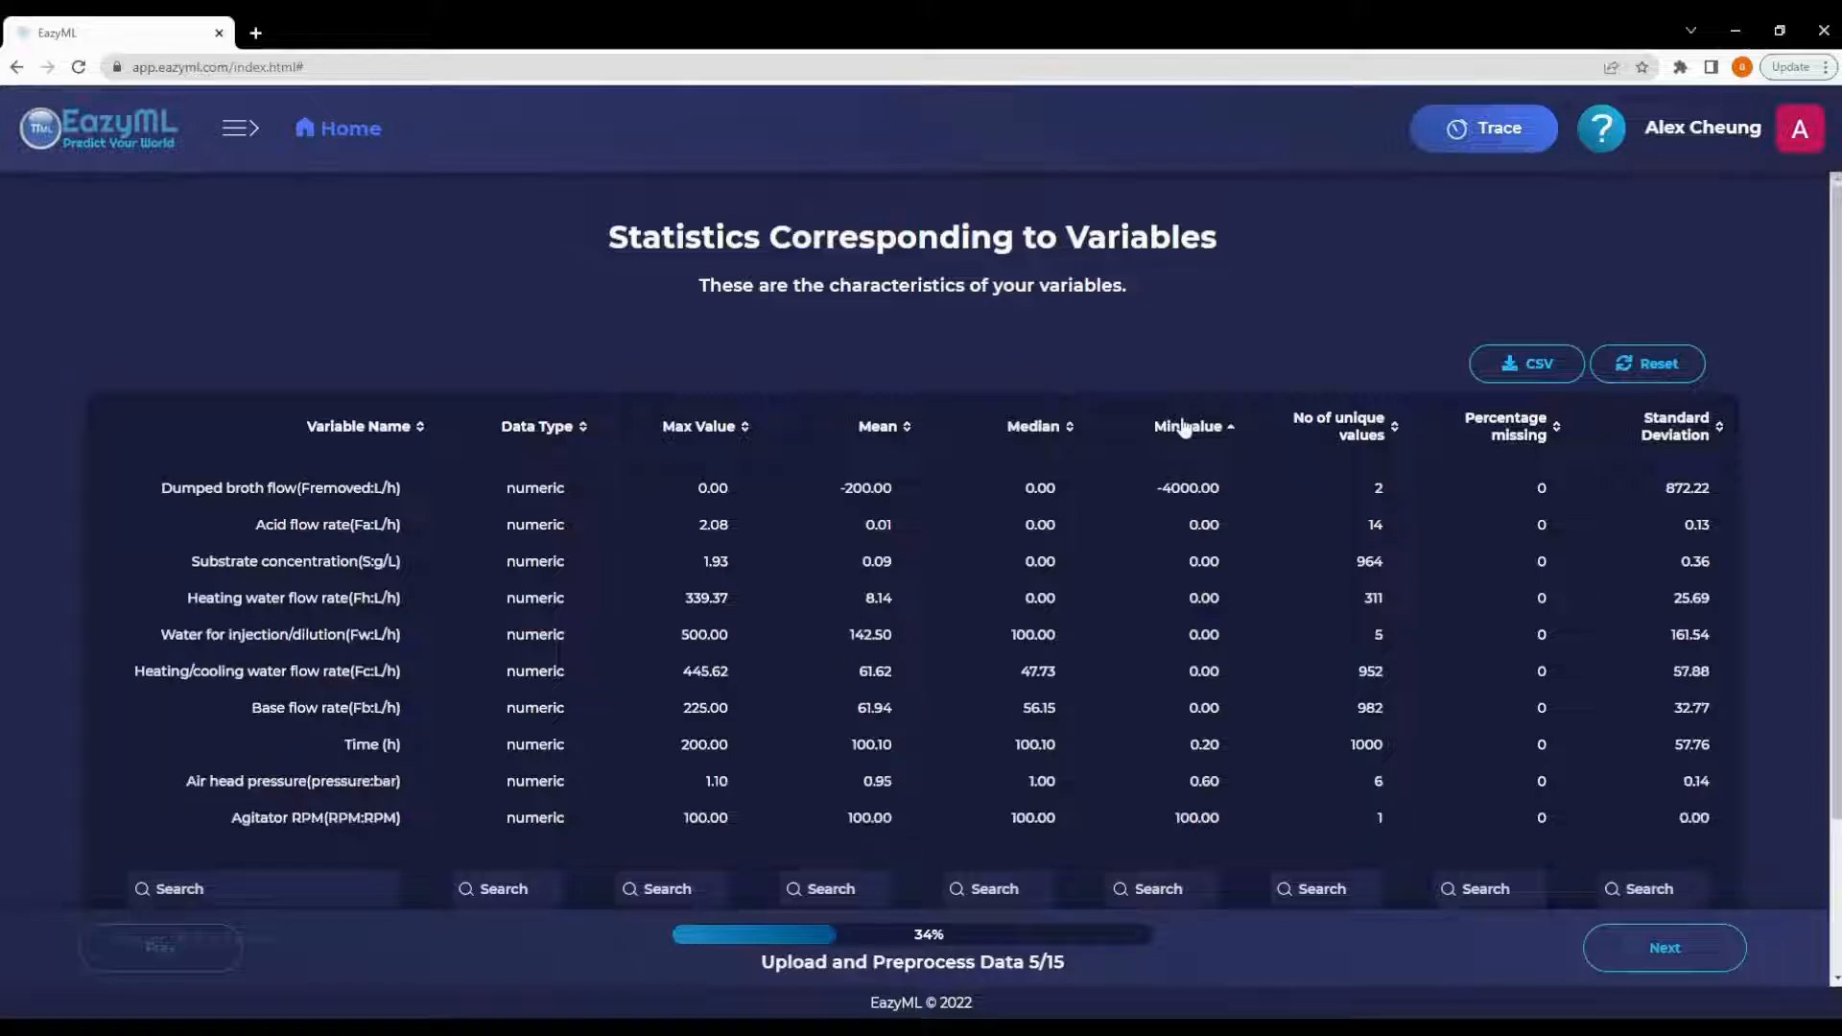
pyautogui.click(1362, 428)
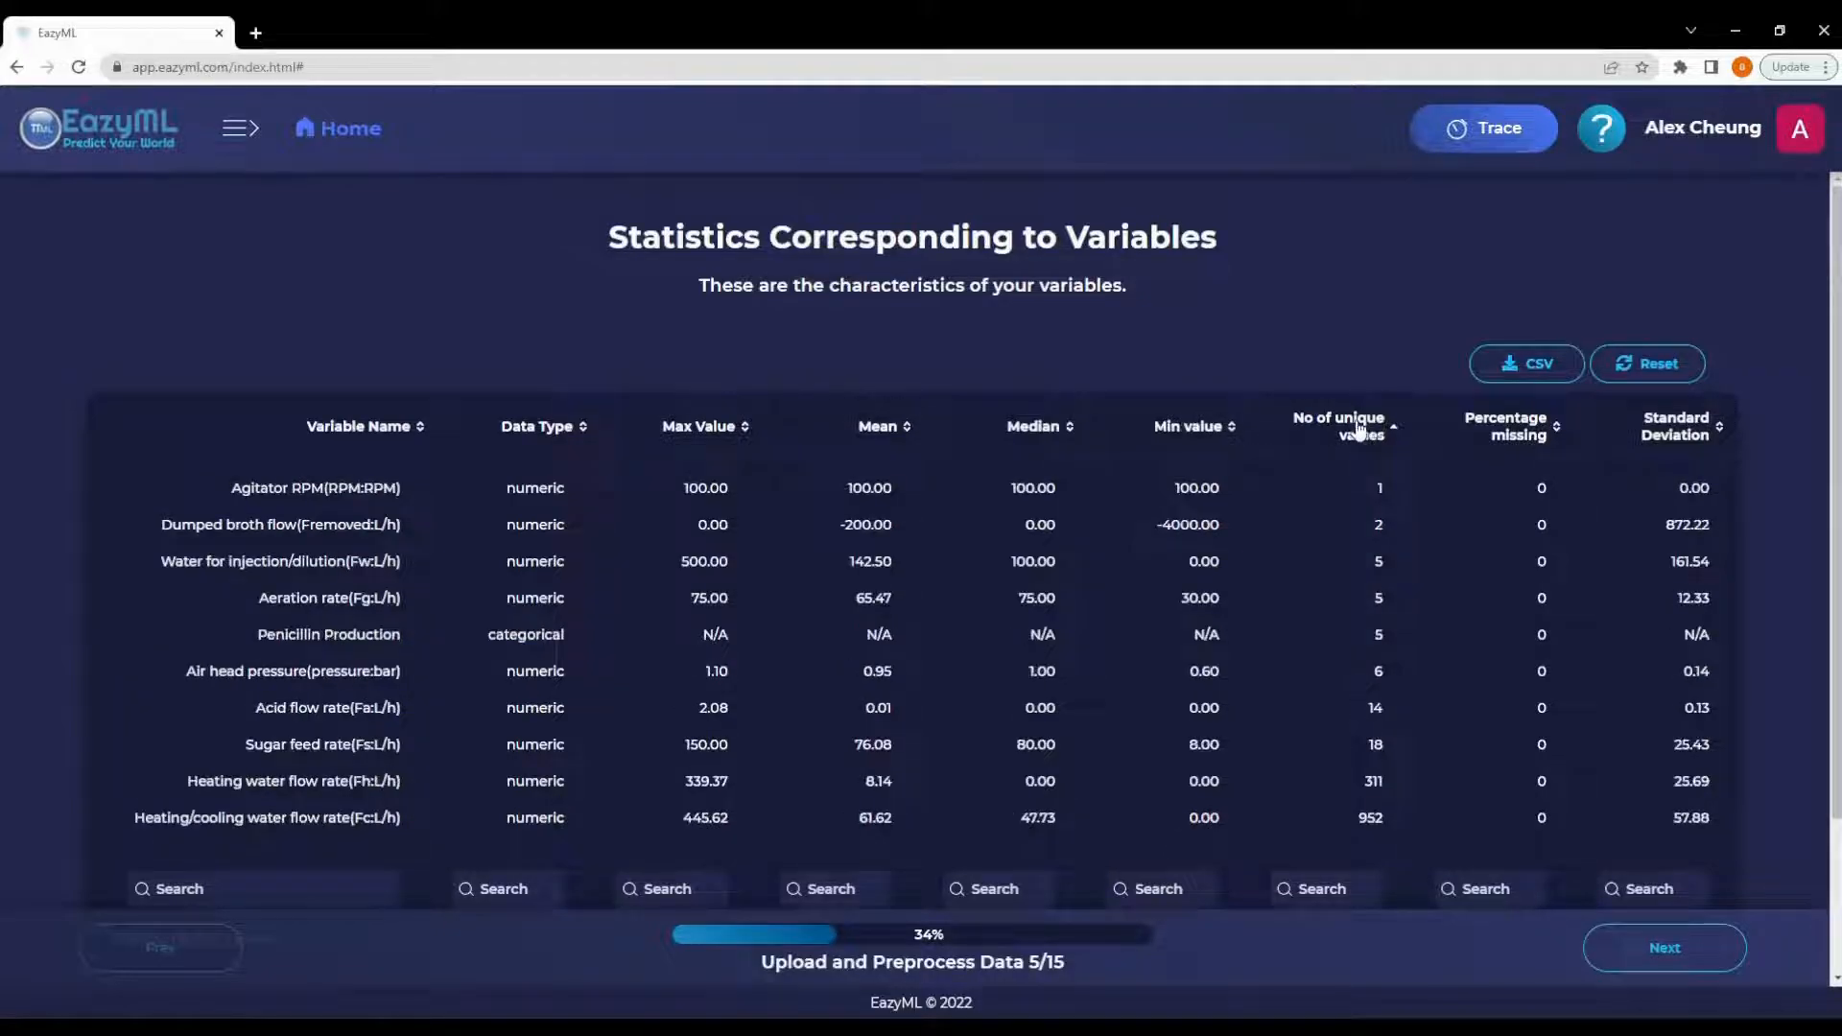
pyautogui.click(1517, 433)
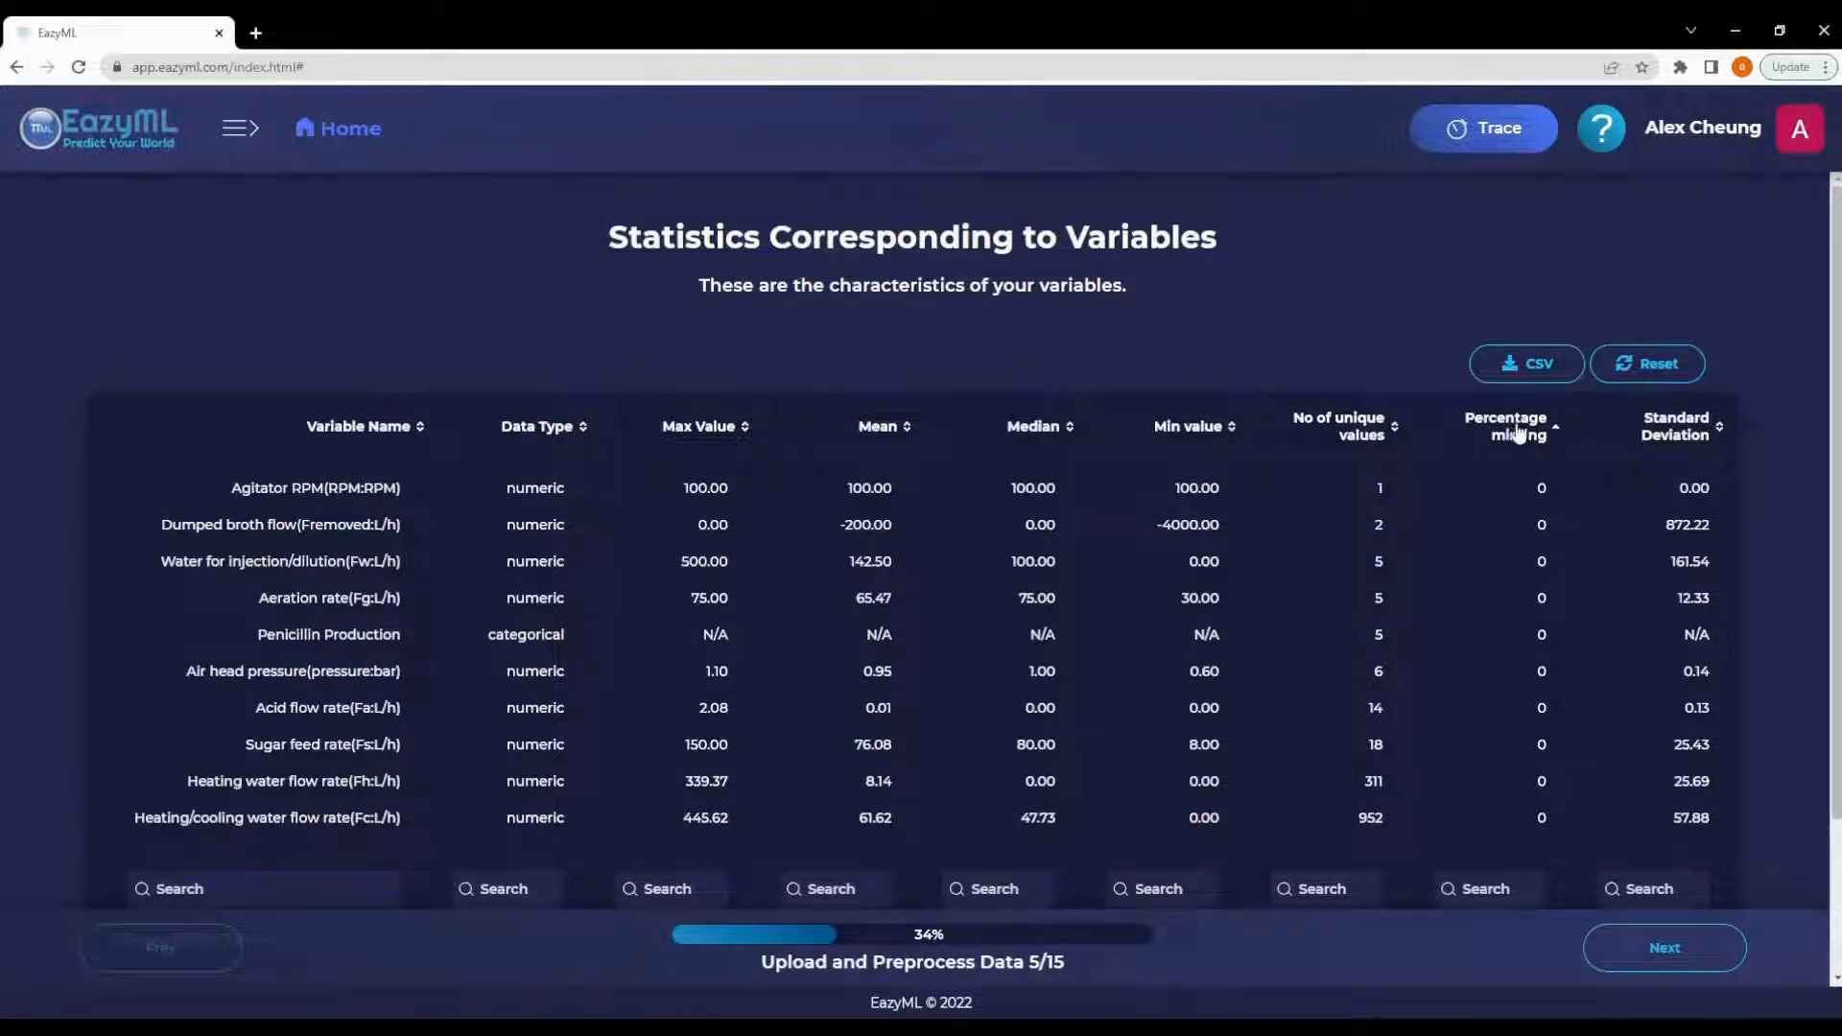
pyautogui.click(1674, 432)
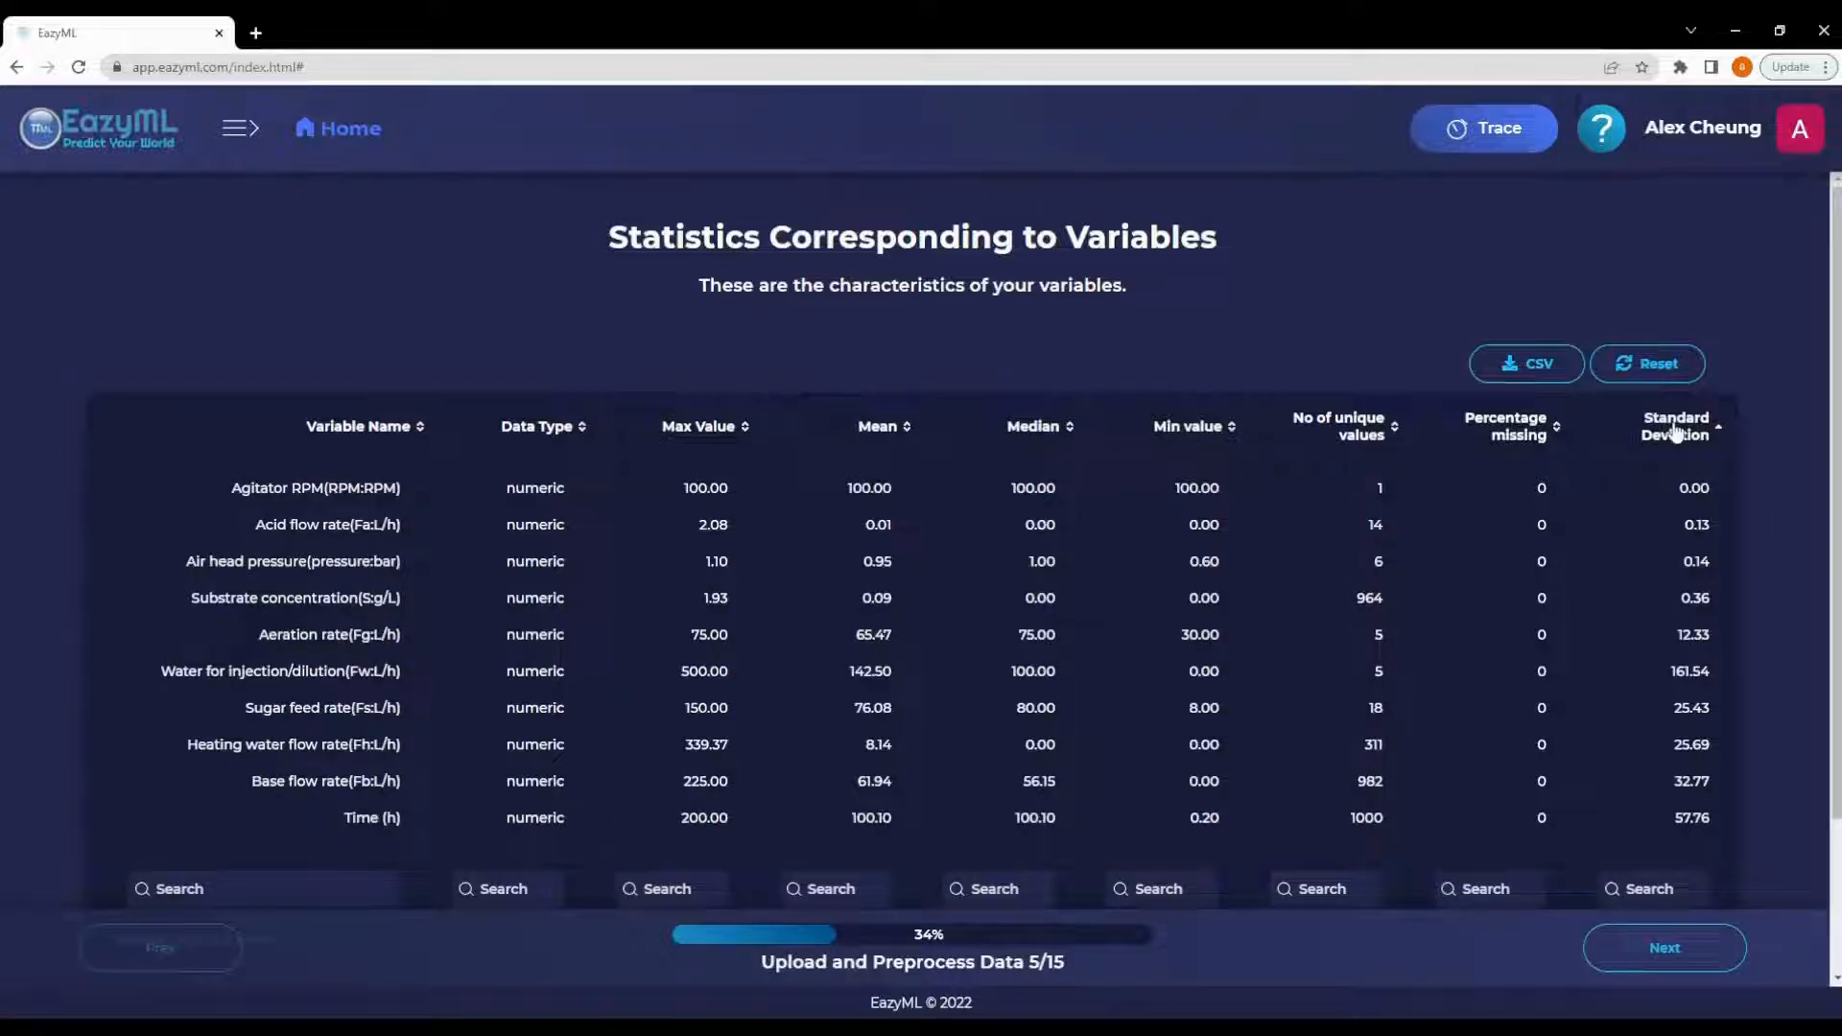
# - Choose to have outliers removed and continue past the list of removed data points
pyautogui.click(1681, 953)
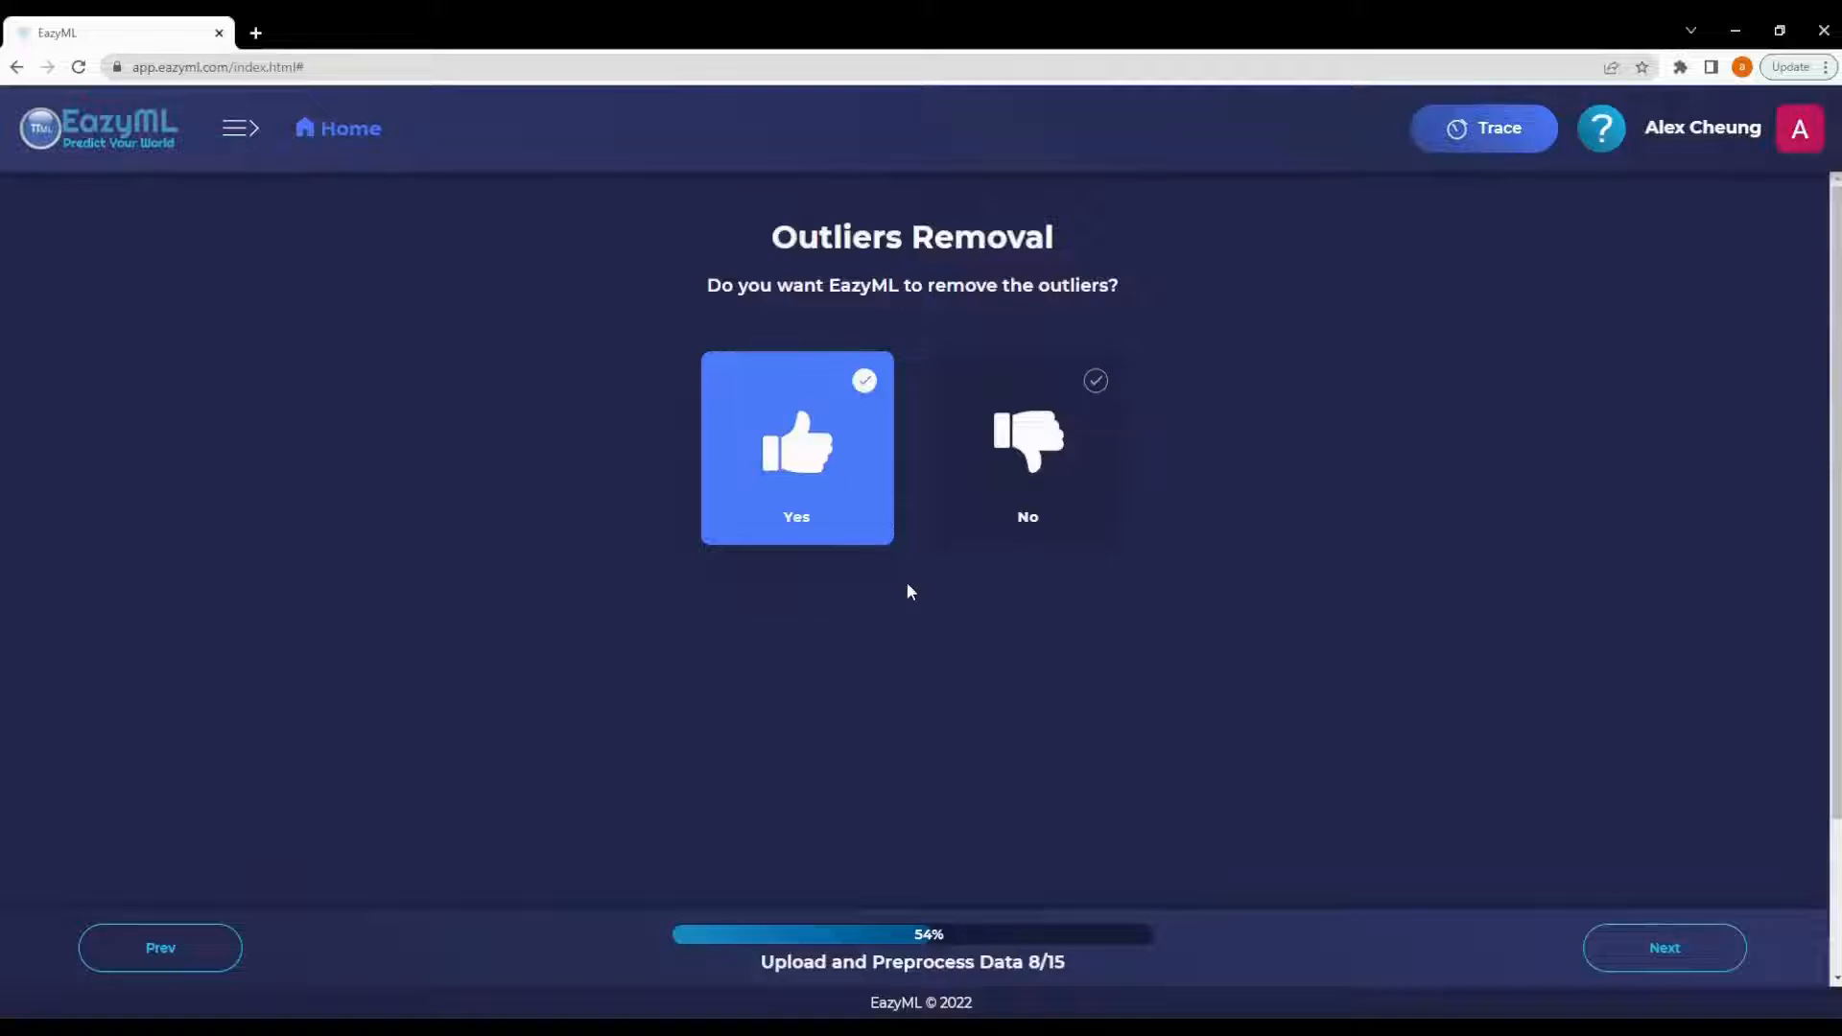
pyautogui.click(792, 447)
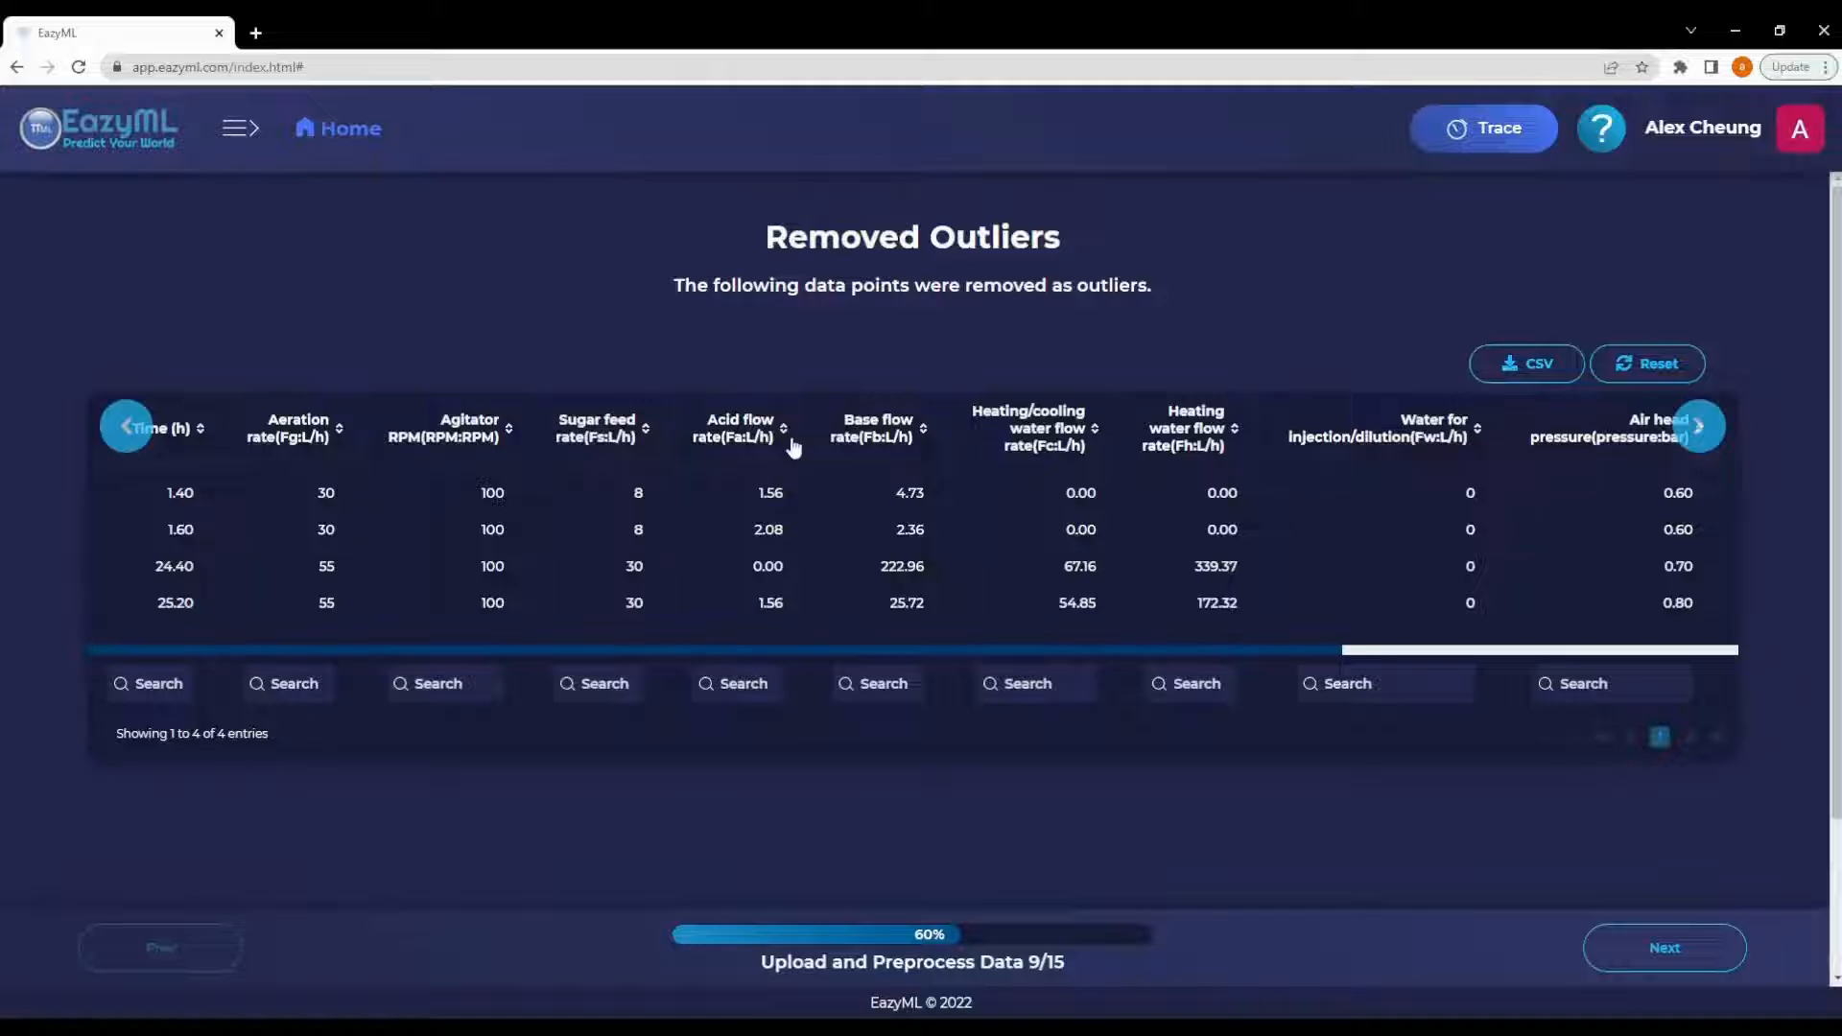
pyautogui.click(1674, 955)
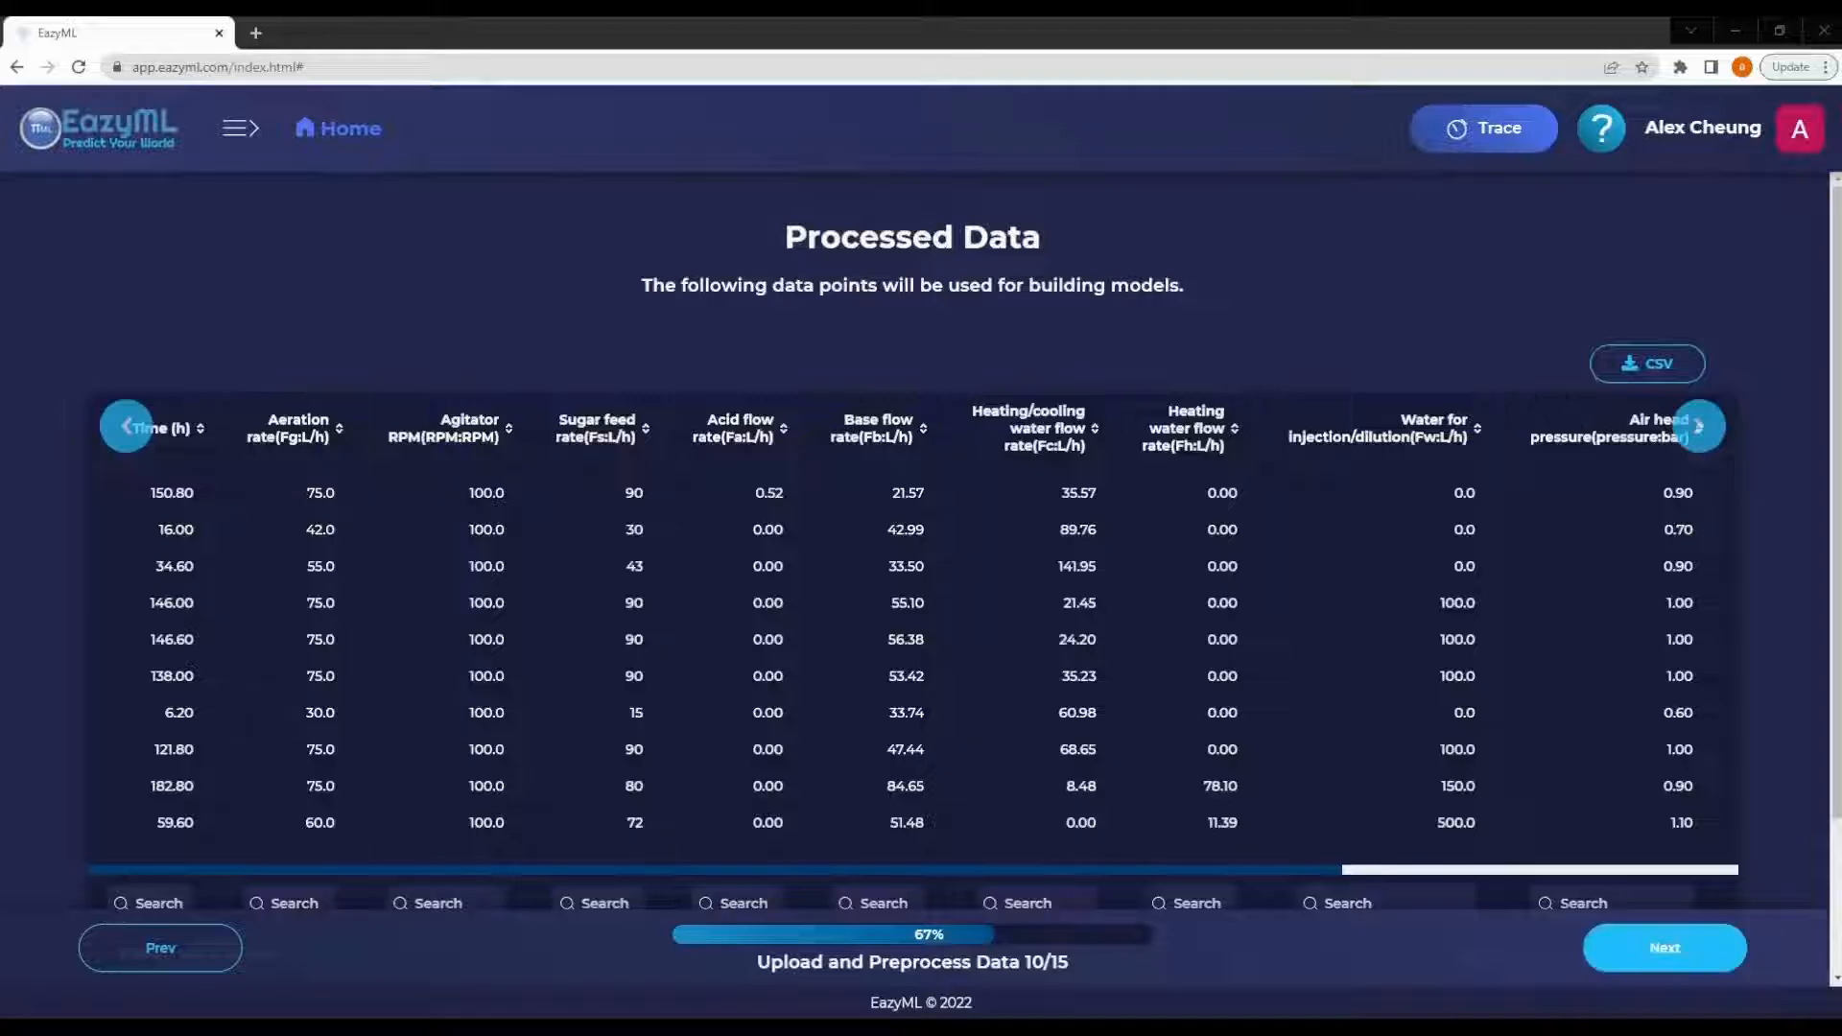
# - Continue past the processed data and choose to shuffle the processed training data
pyautogui.click(1664, 946)
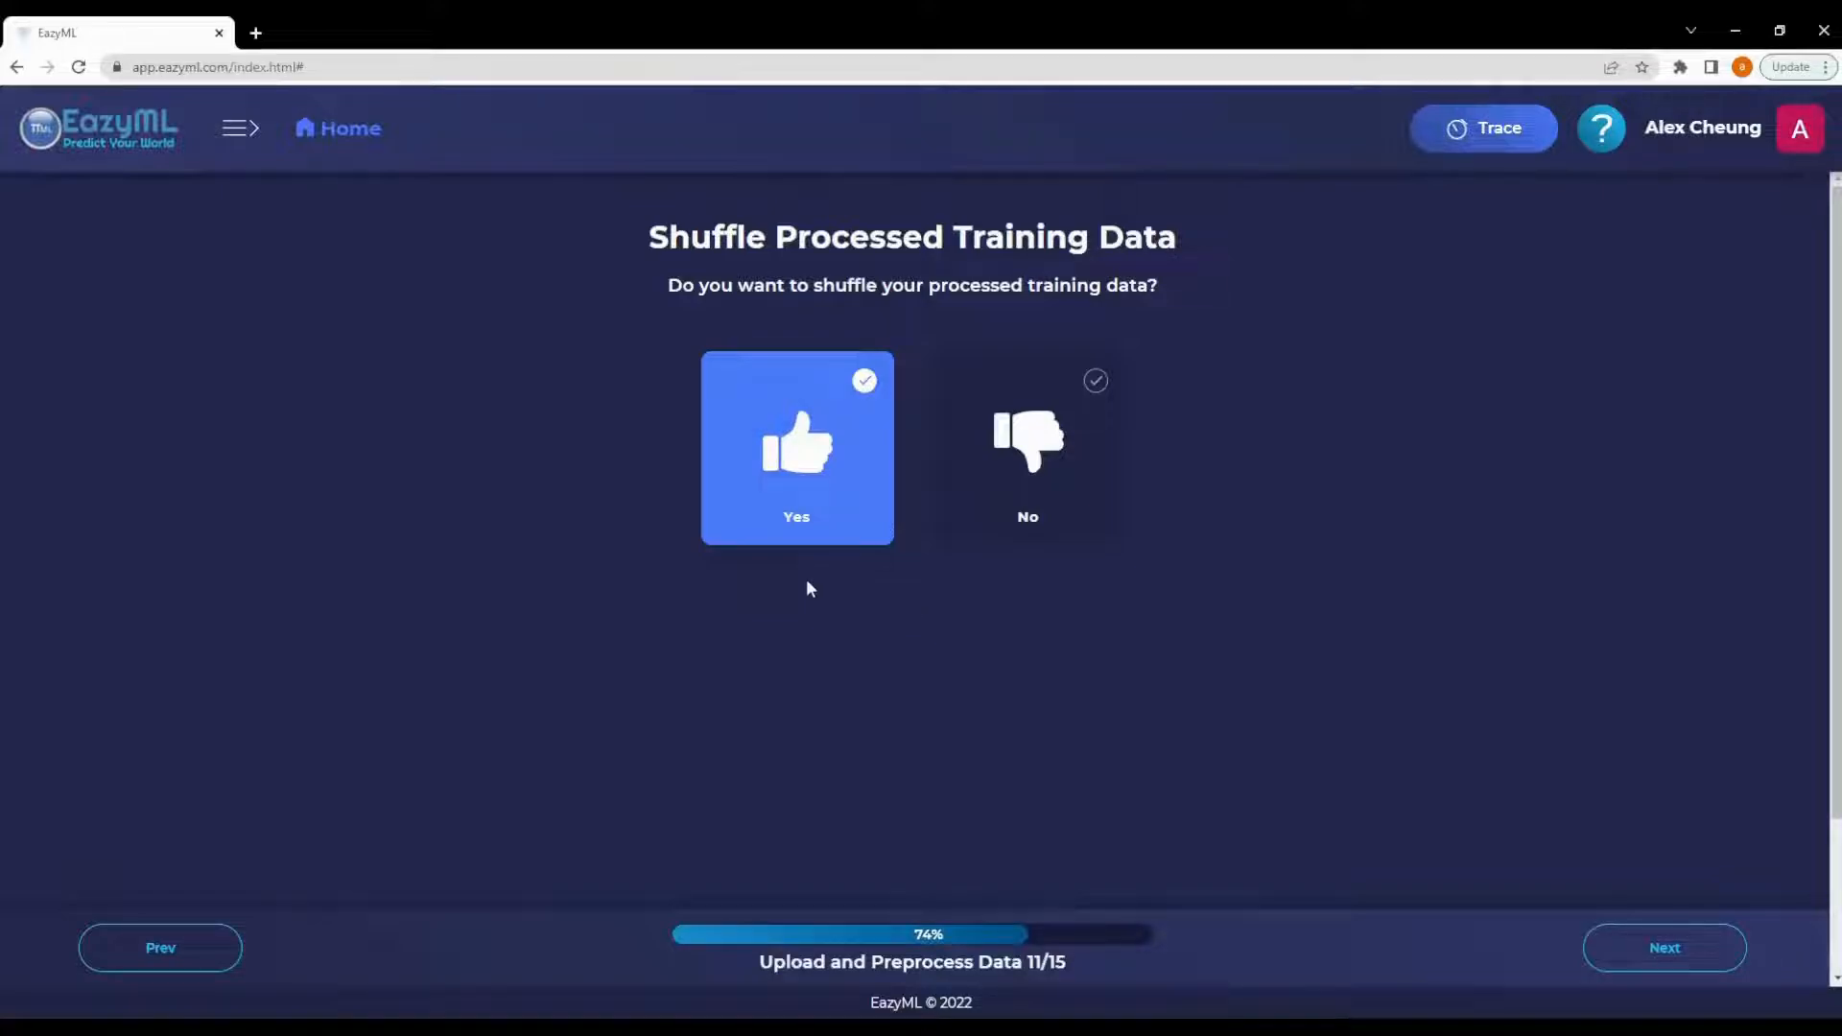
pyautogui.click(788, 467)
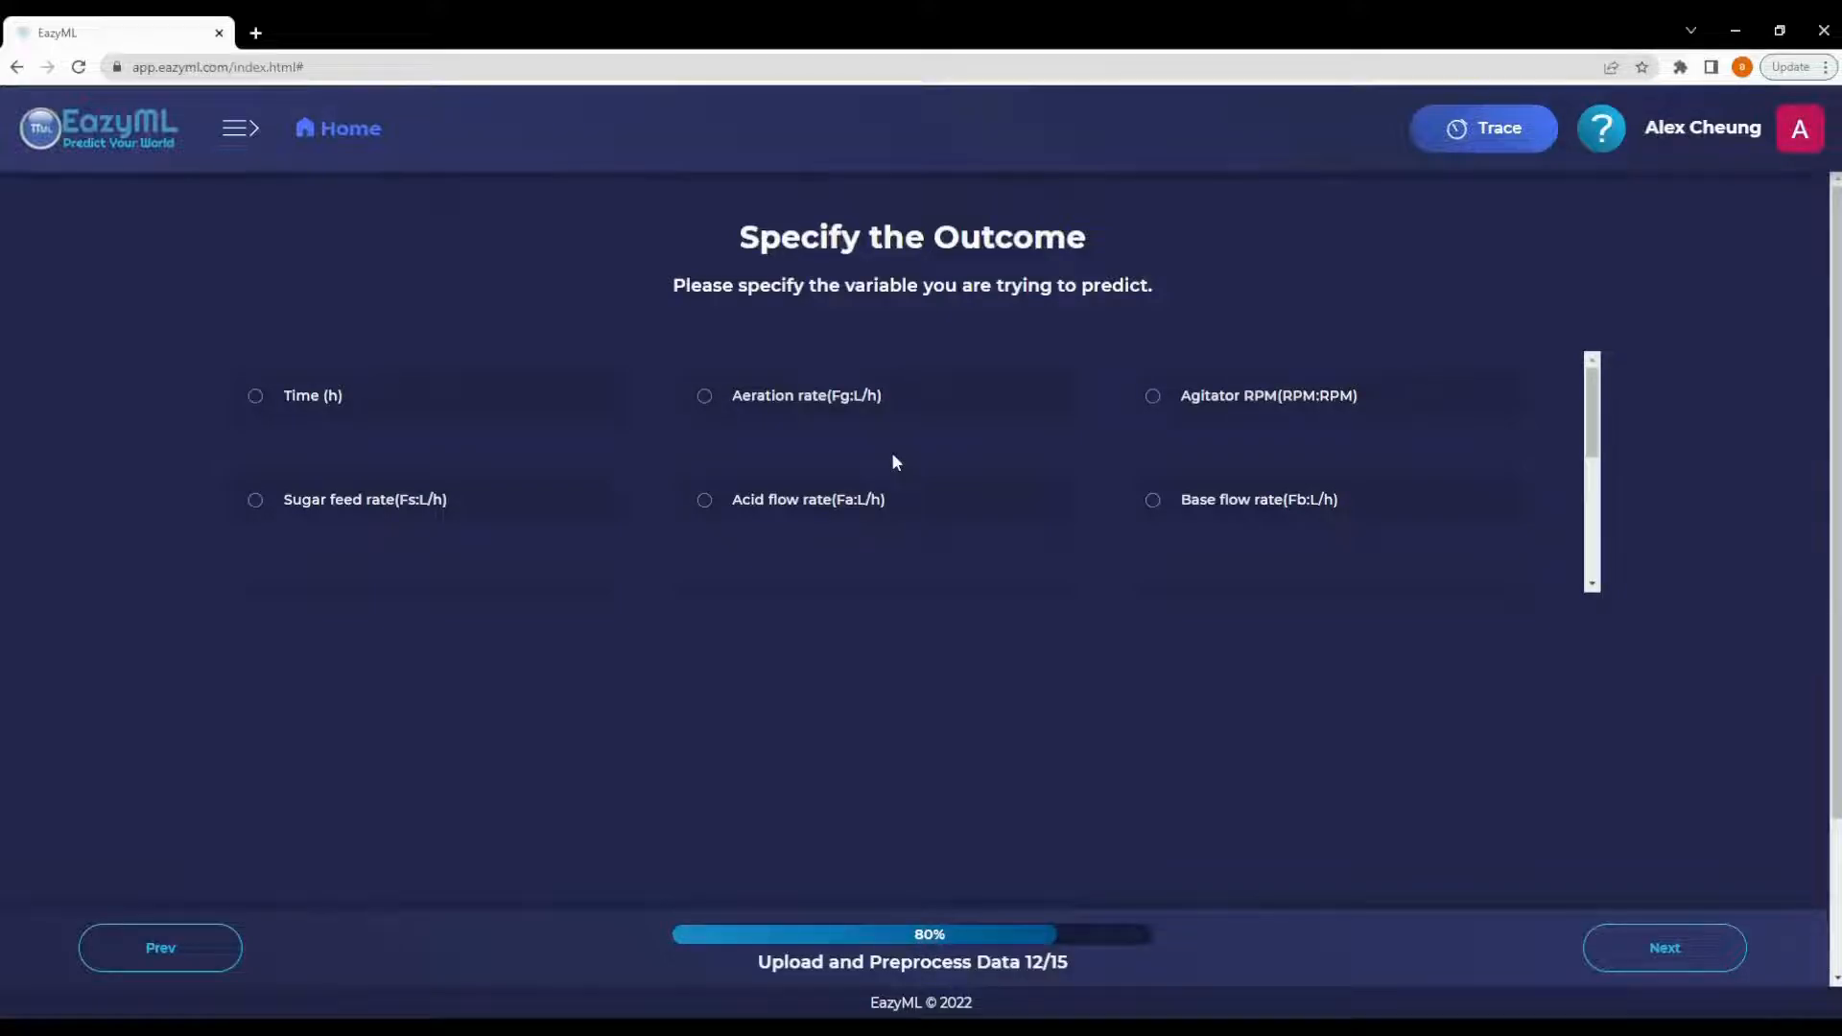
# - Specify Penicillin Production as the outcome variable to predict and continue
pyautogui.scroll(-3, 893, 461)
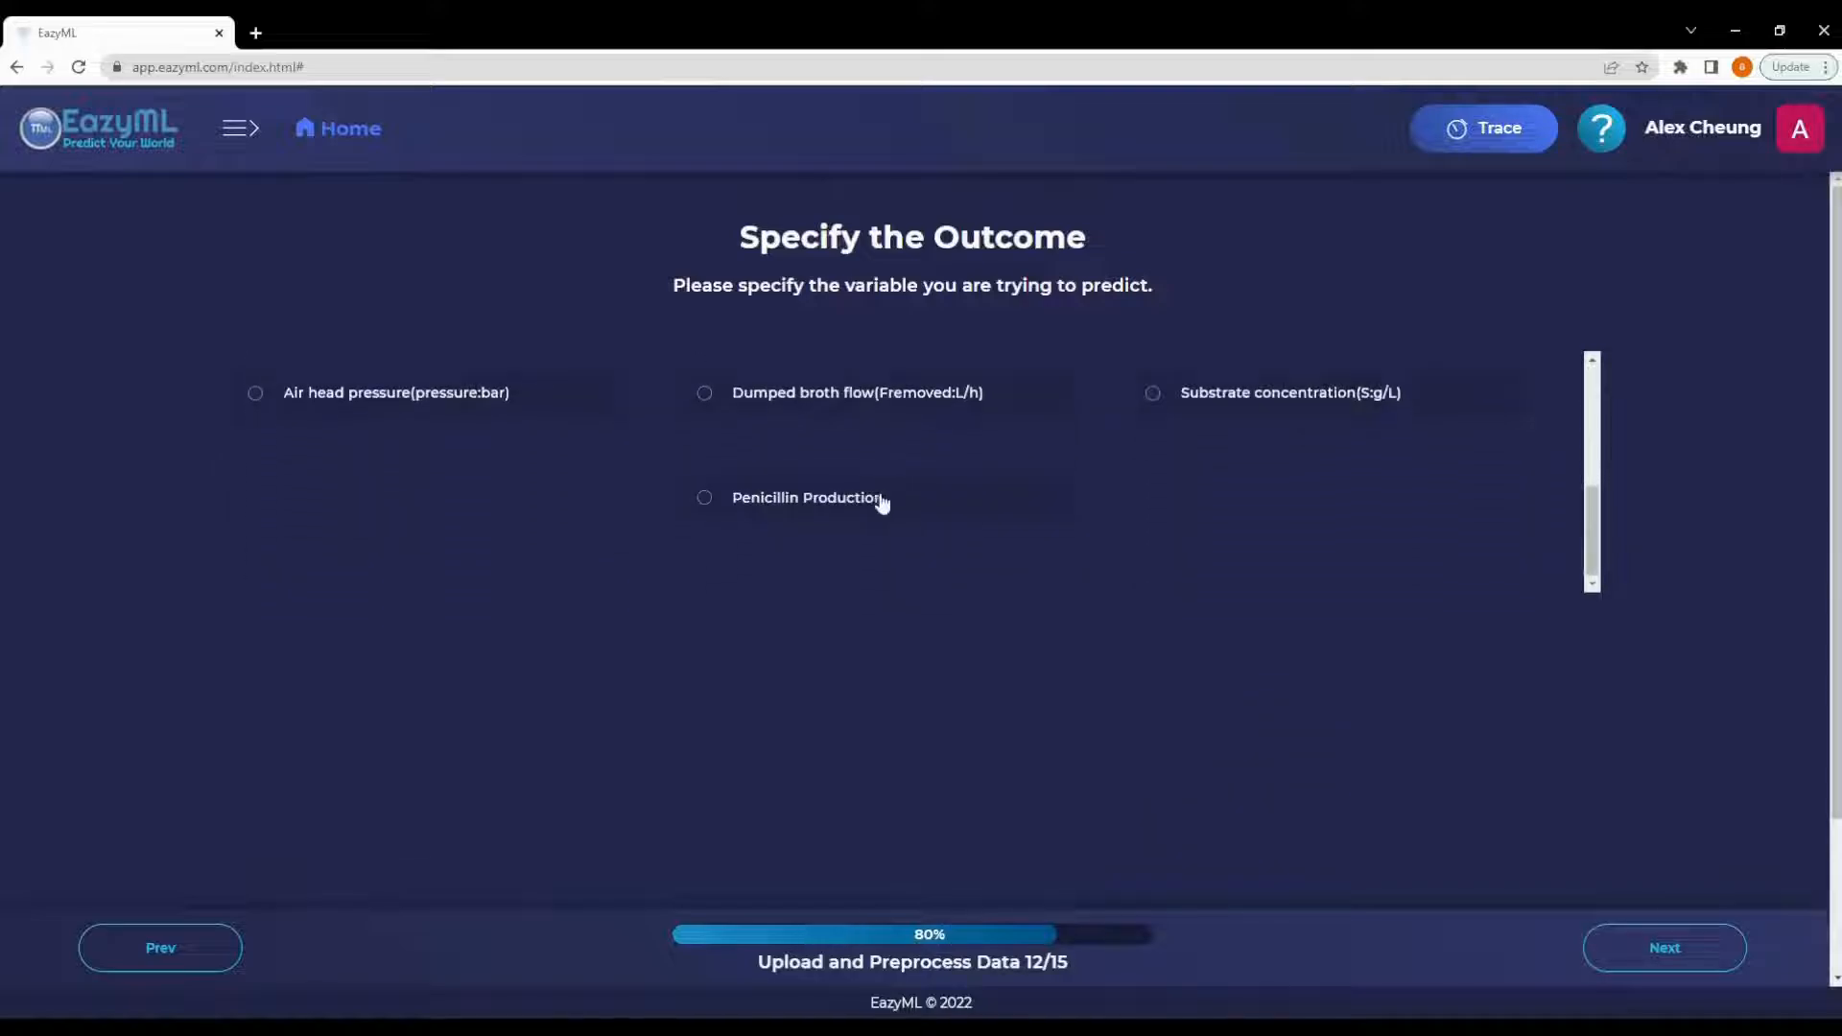
pyautogui.click(848, 509)
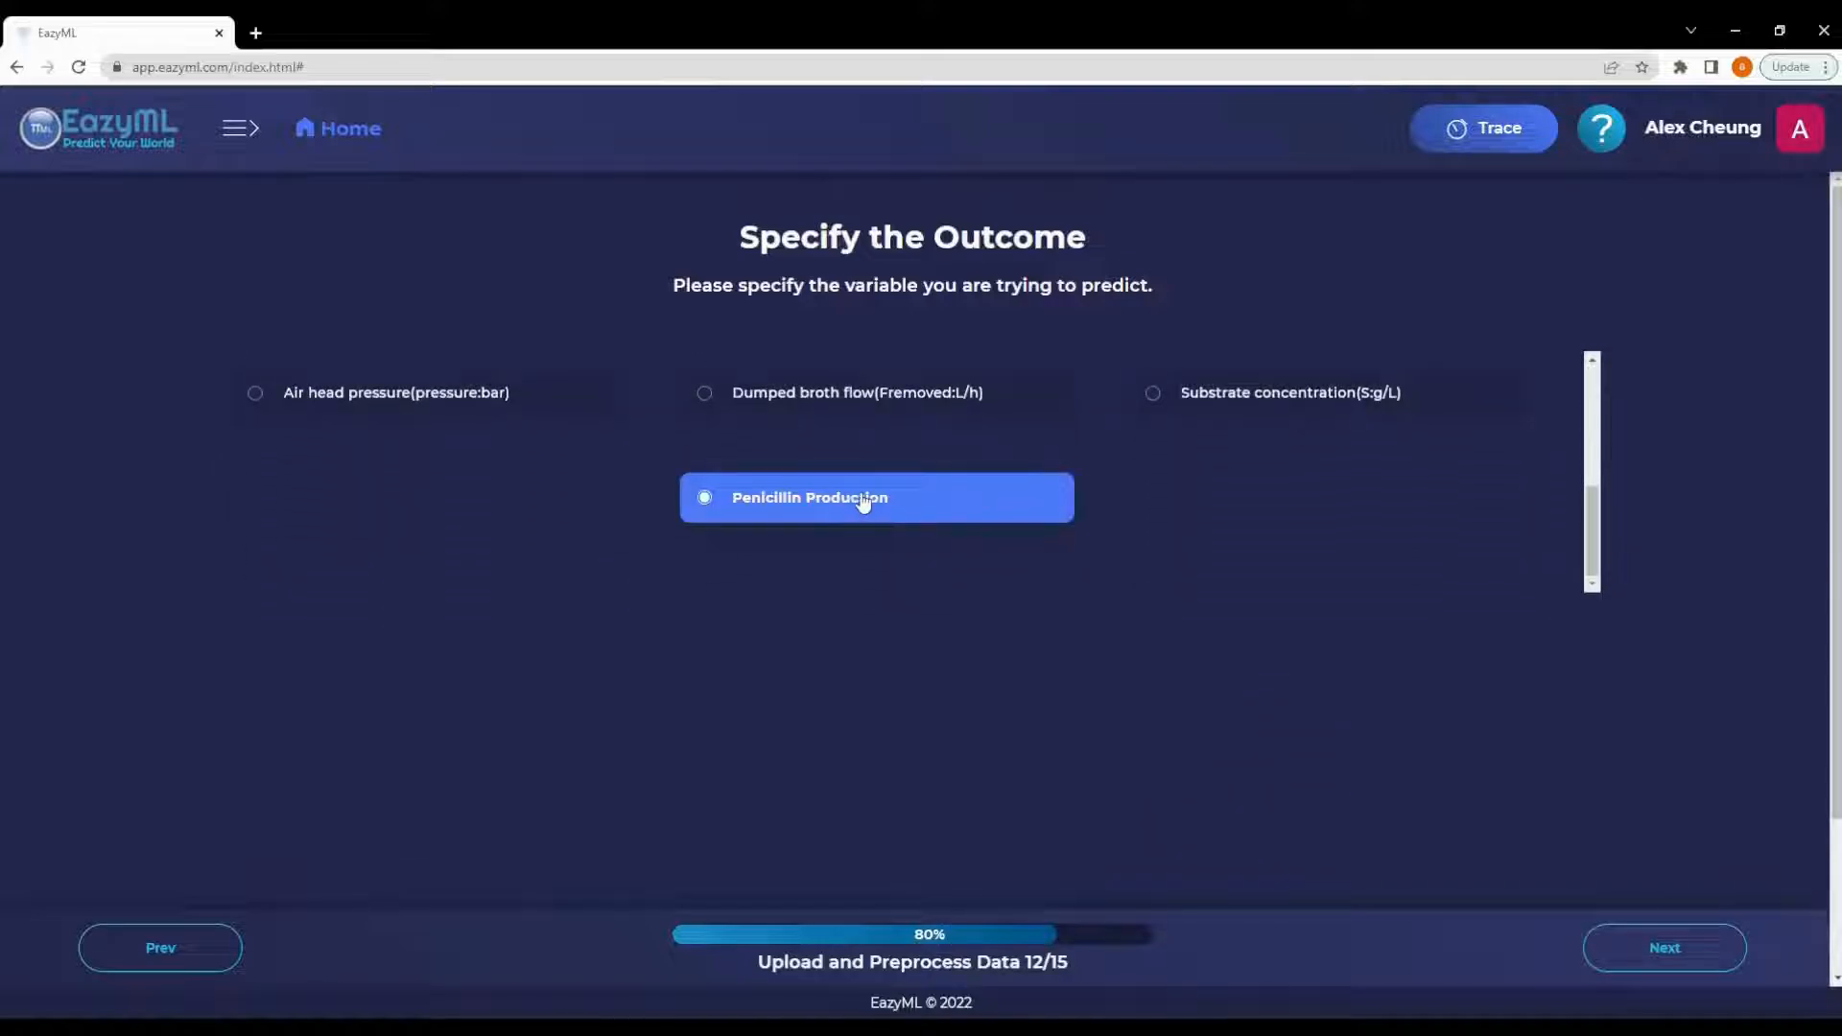
pyautogui.click(1632, 946)
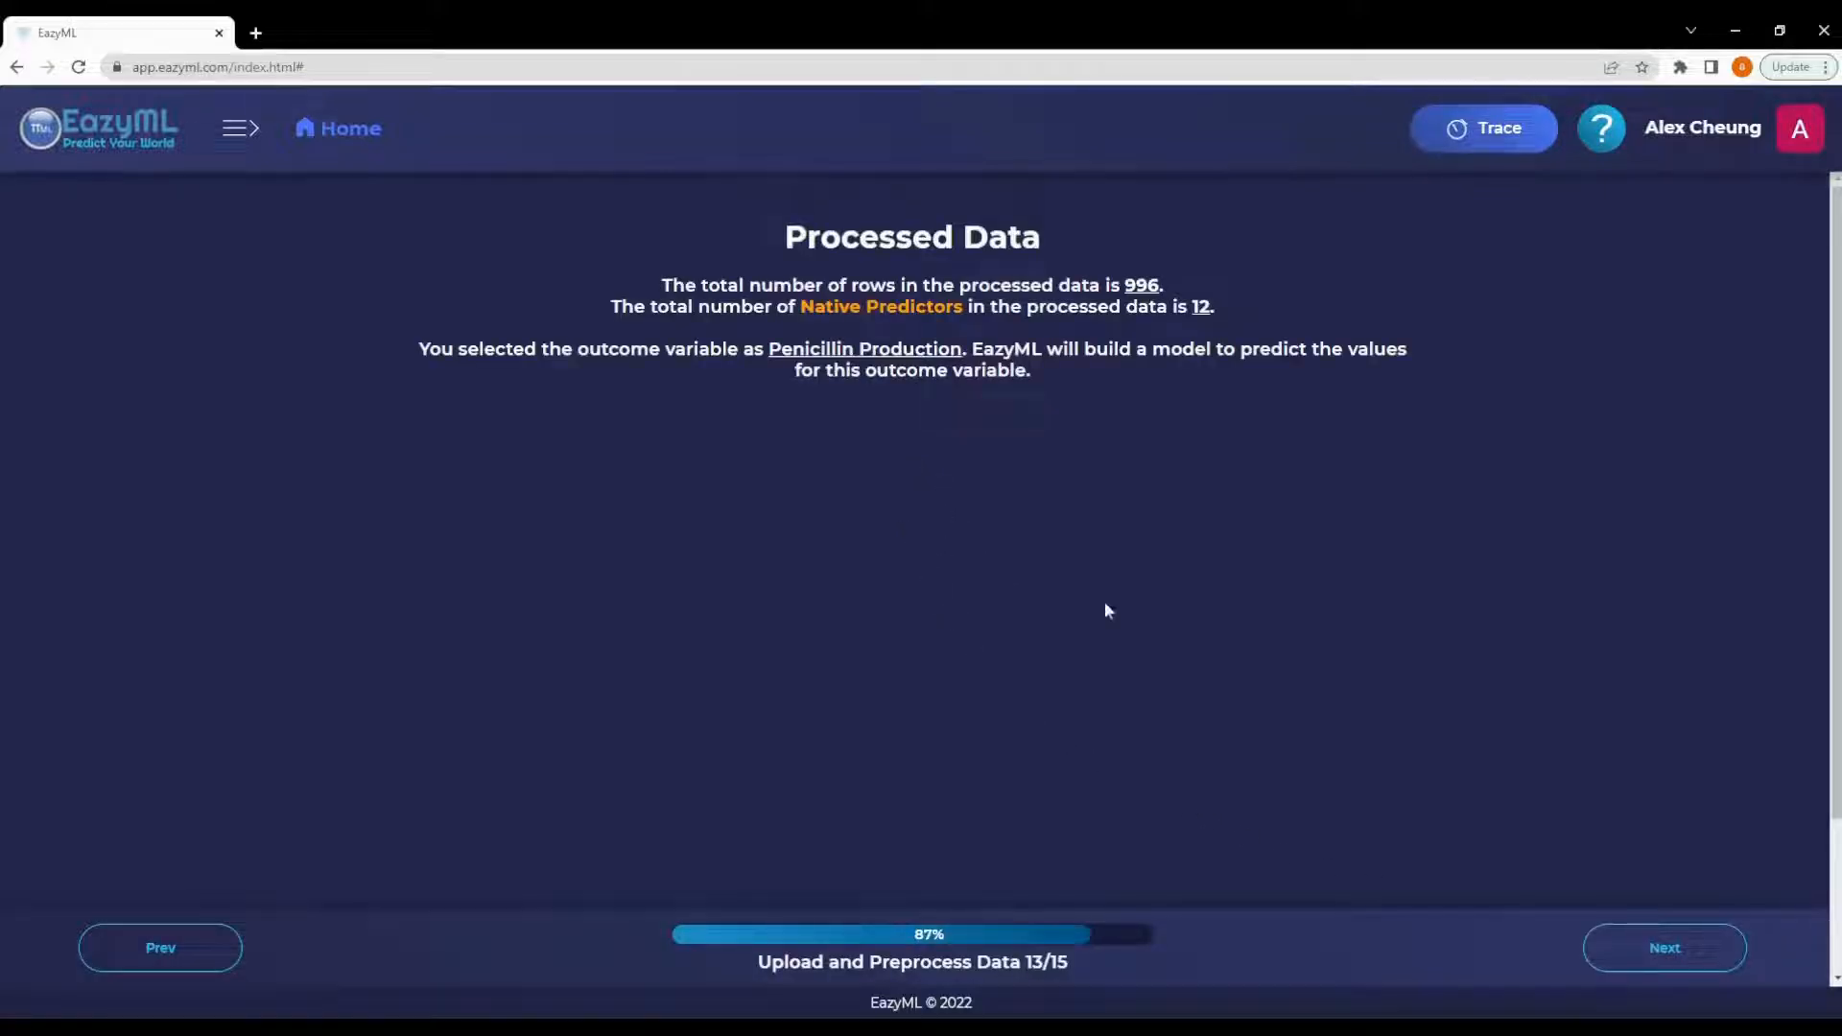
# - Skip data visualization, finish the upload stage, and choose to continue with building the model
pyautogui.click(1642, 948)
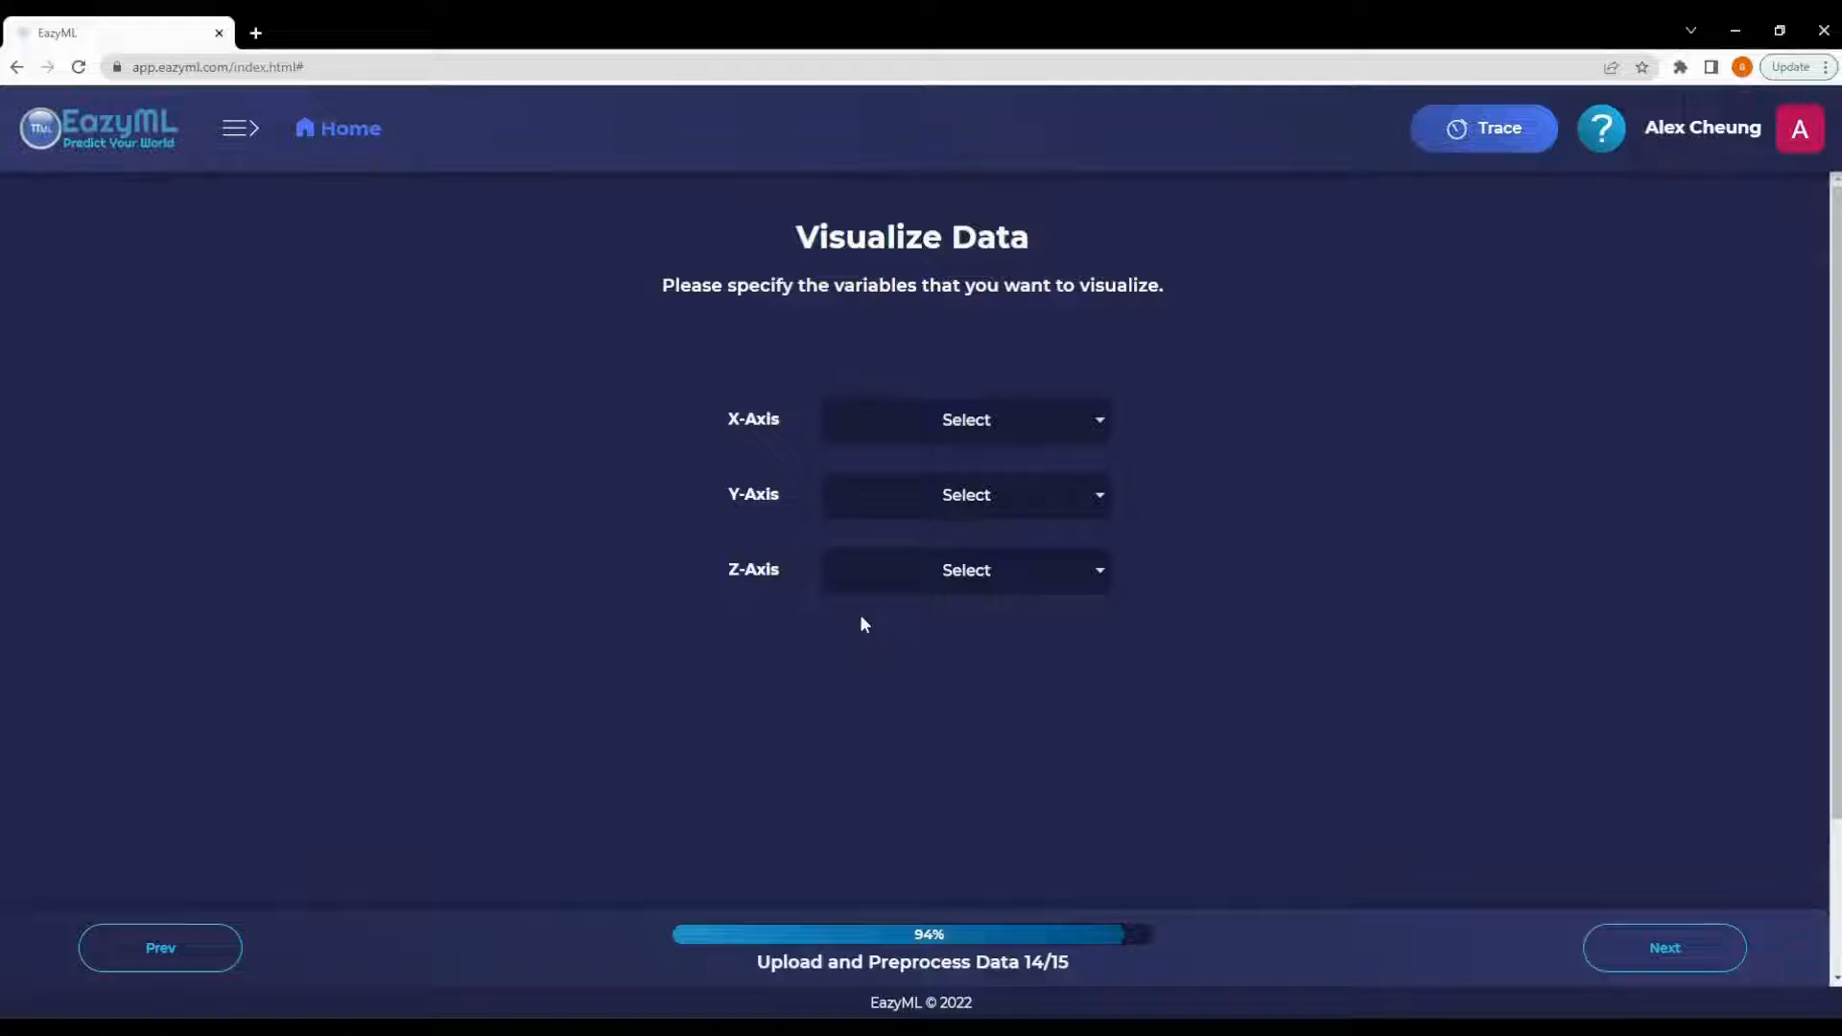
pyautogui.click(1631, 948)
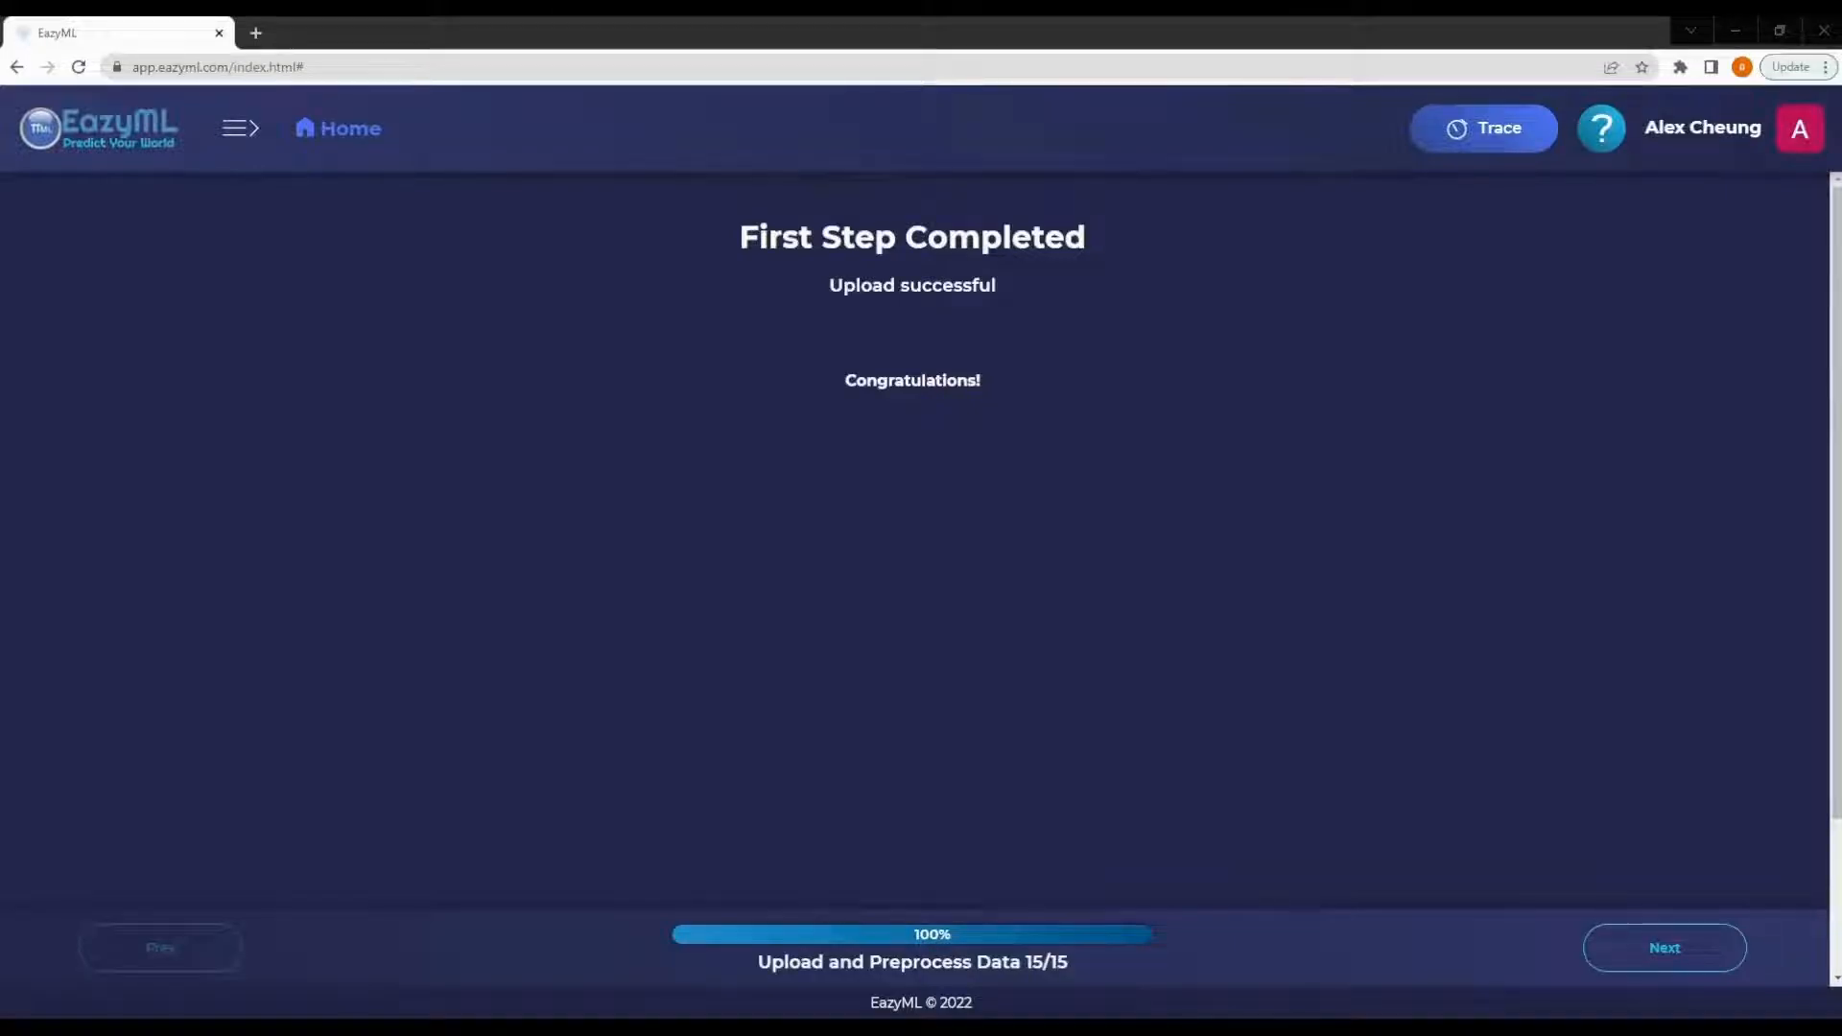
pyautogui.click(1664, 947)
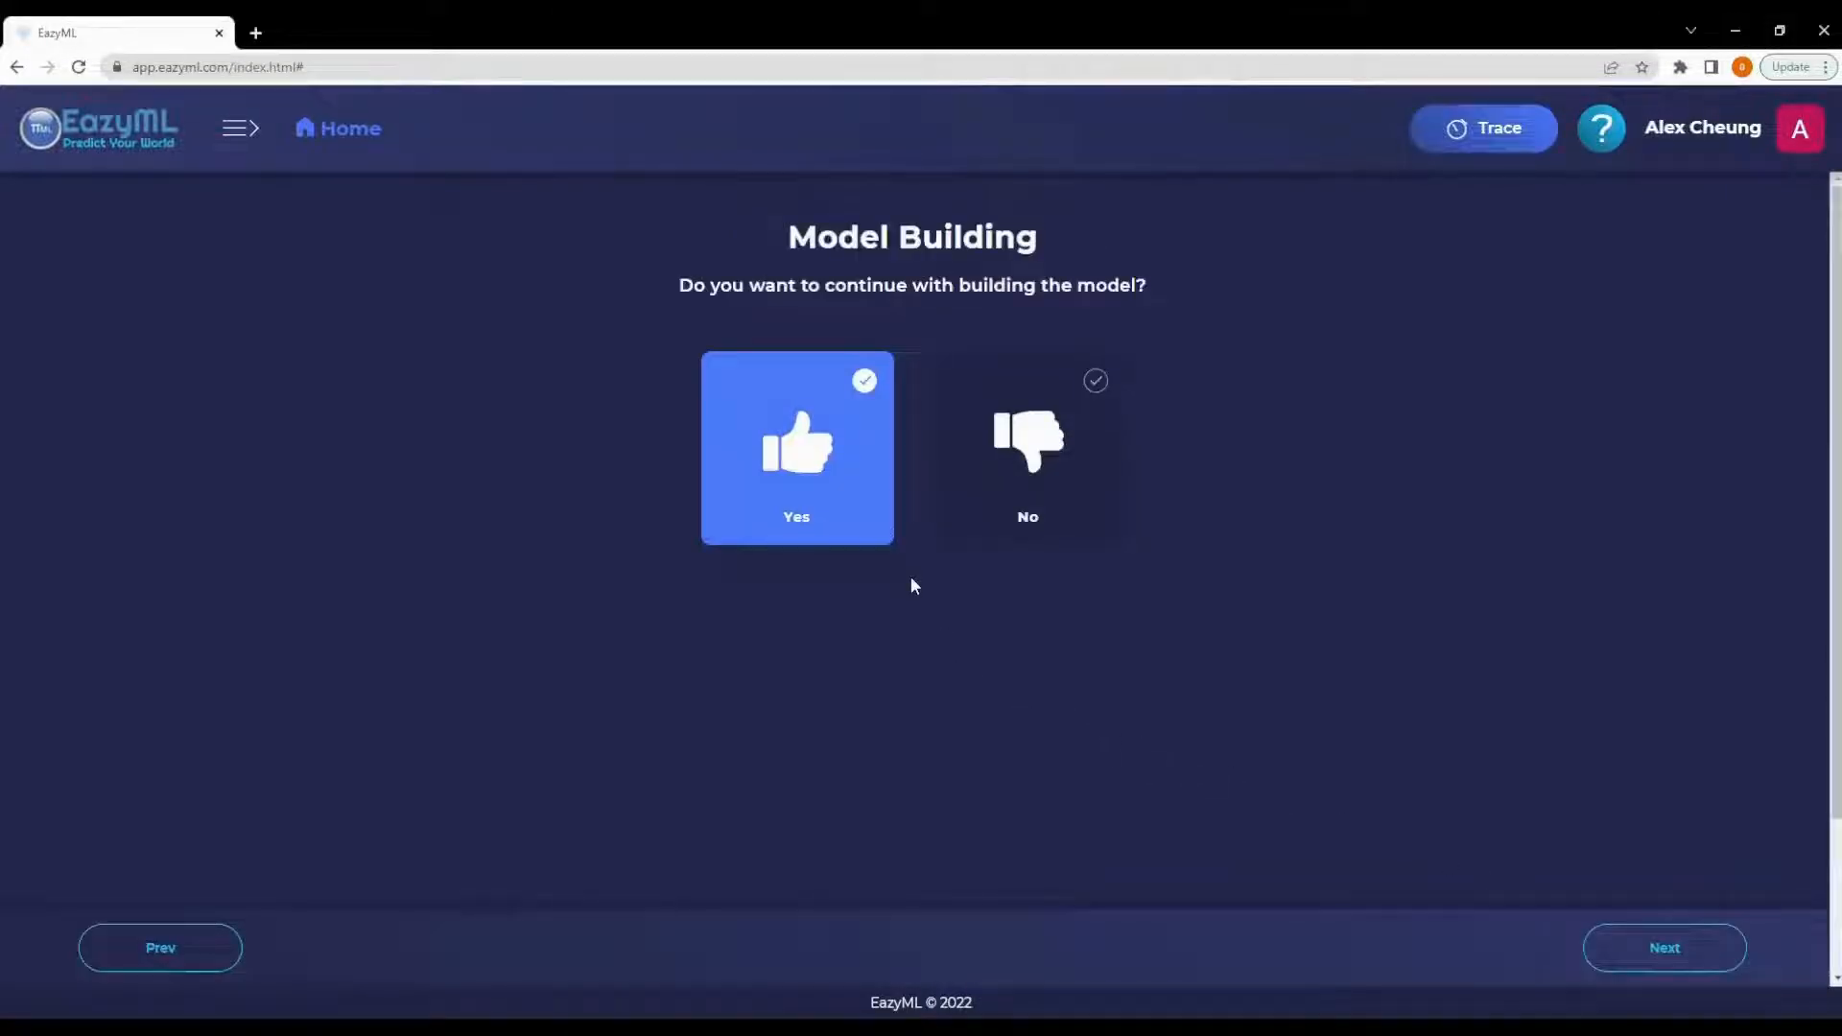
pyautogui.click(801, 462)
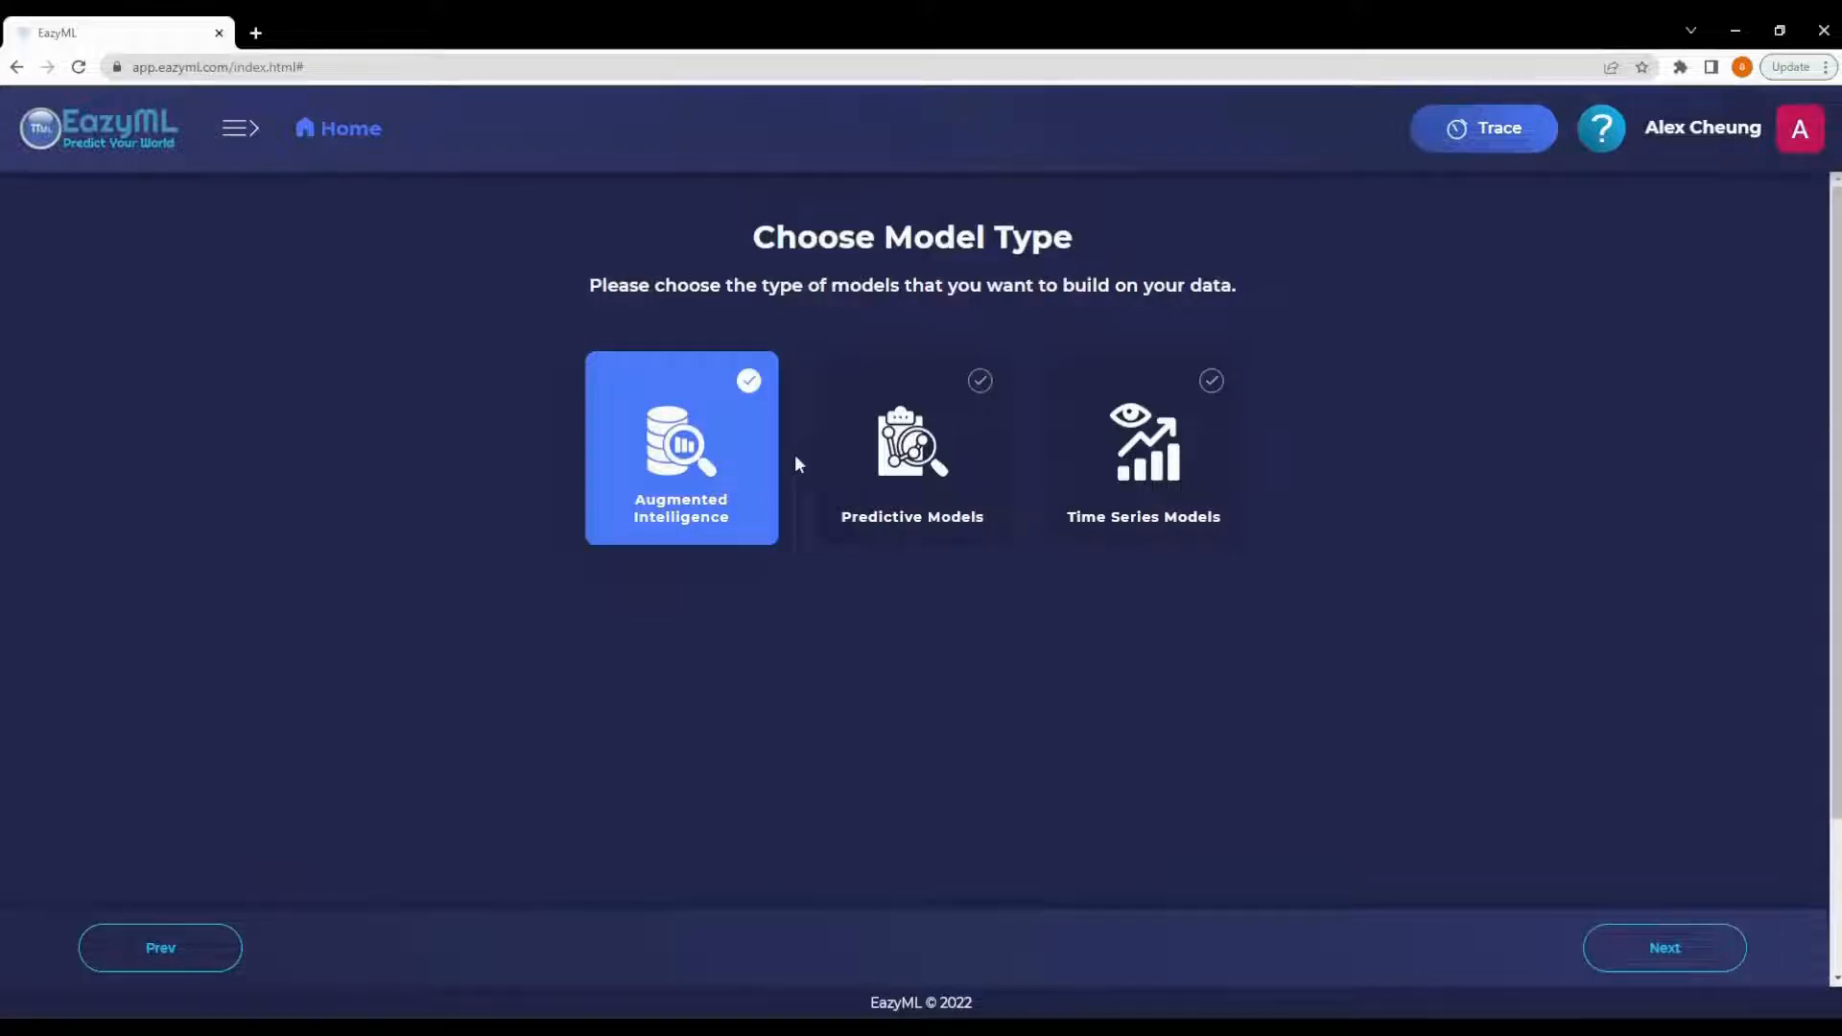
# - Select Augmented Intelligence as the model type and continue
pyautogui.click(911, 457)
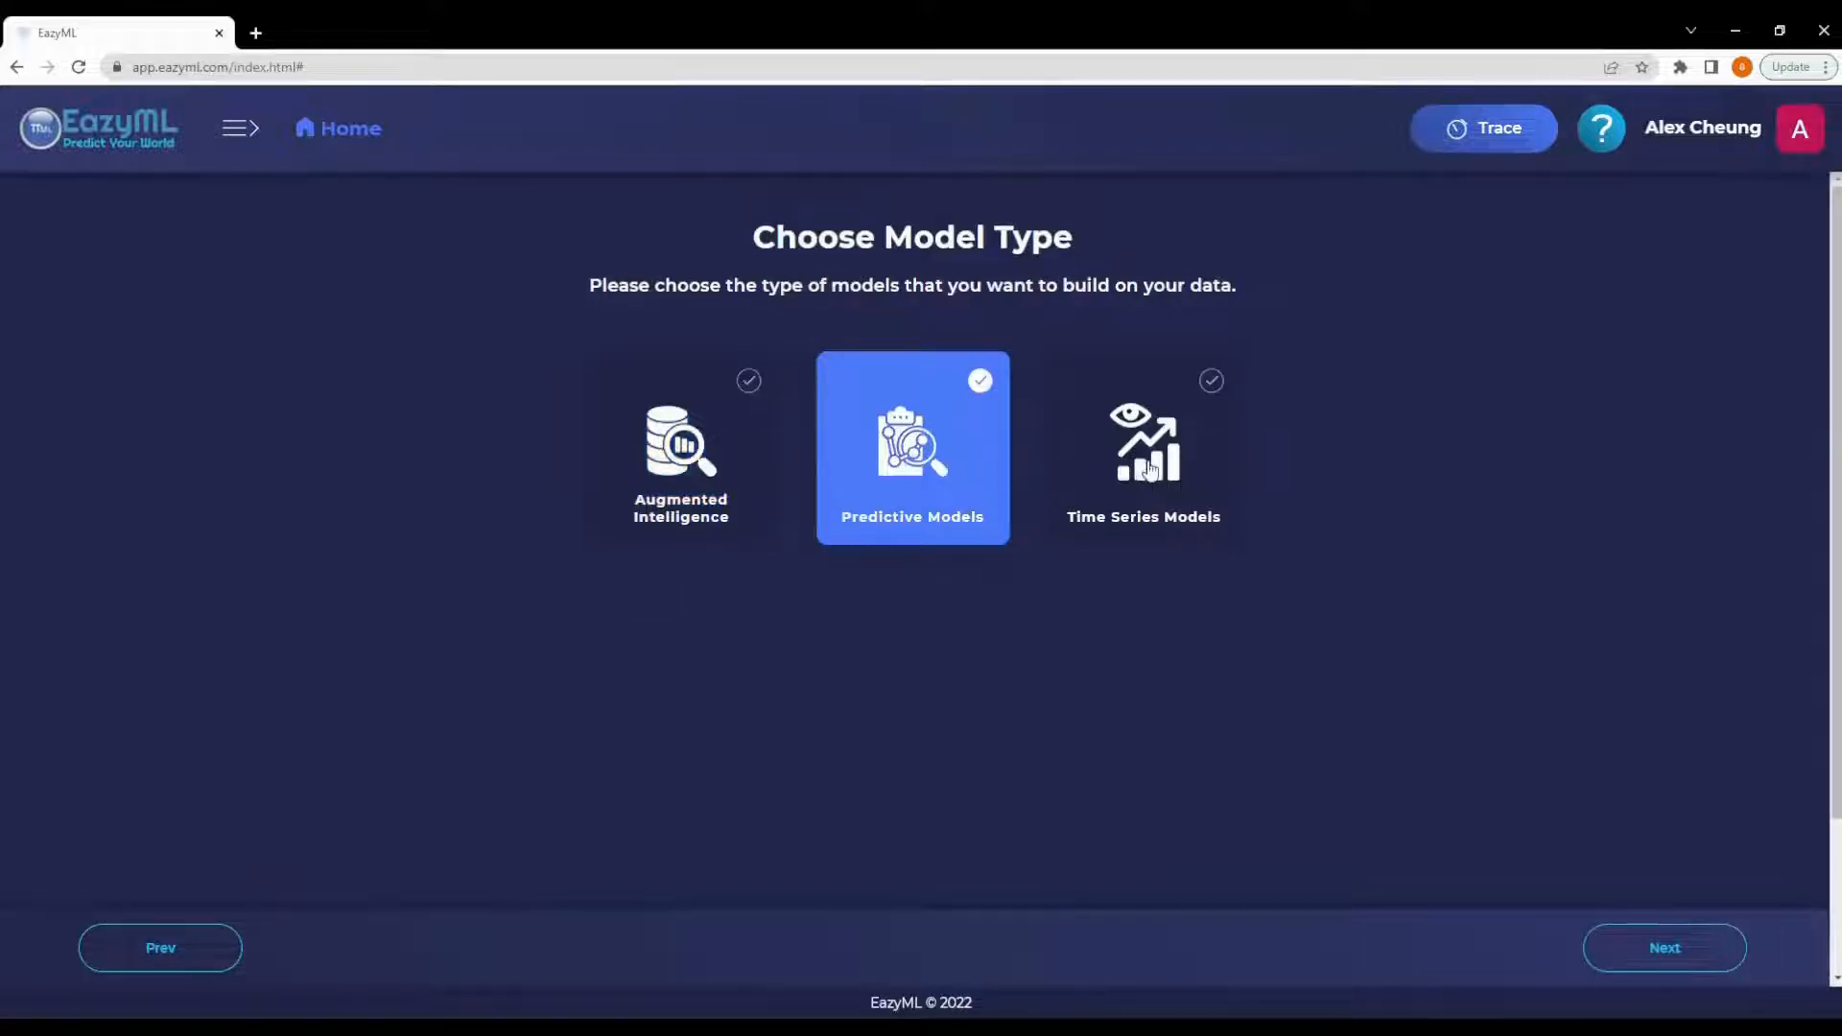
pyautogui.click(1152, 468)
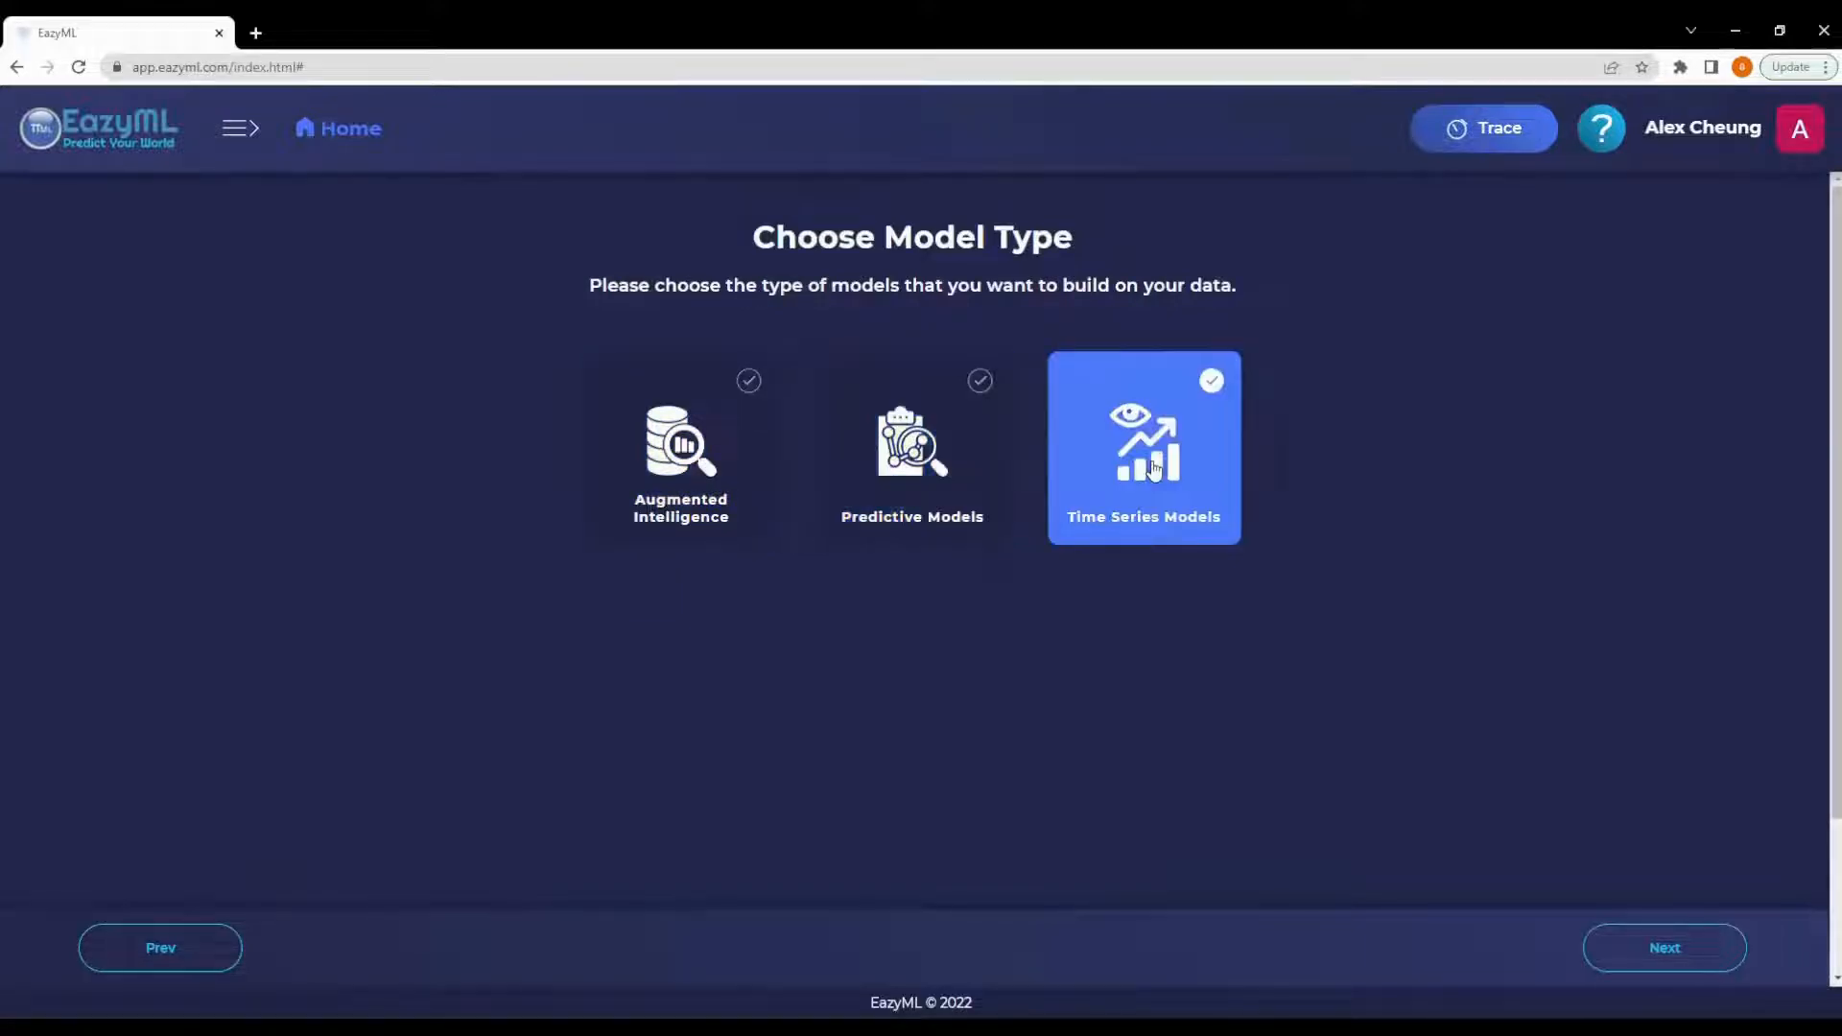
pyautogui.click(674, 472)
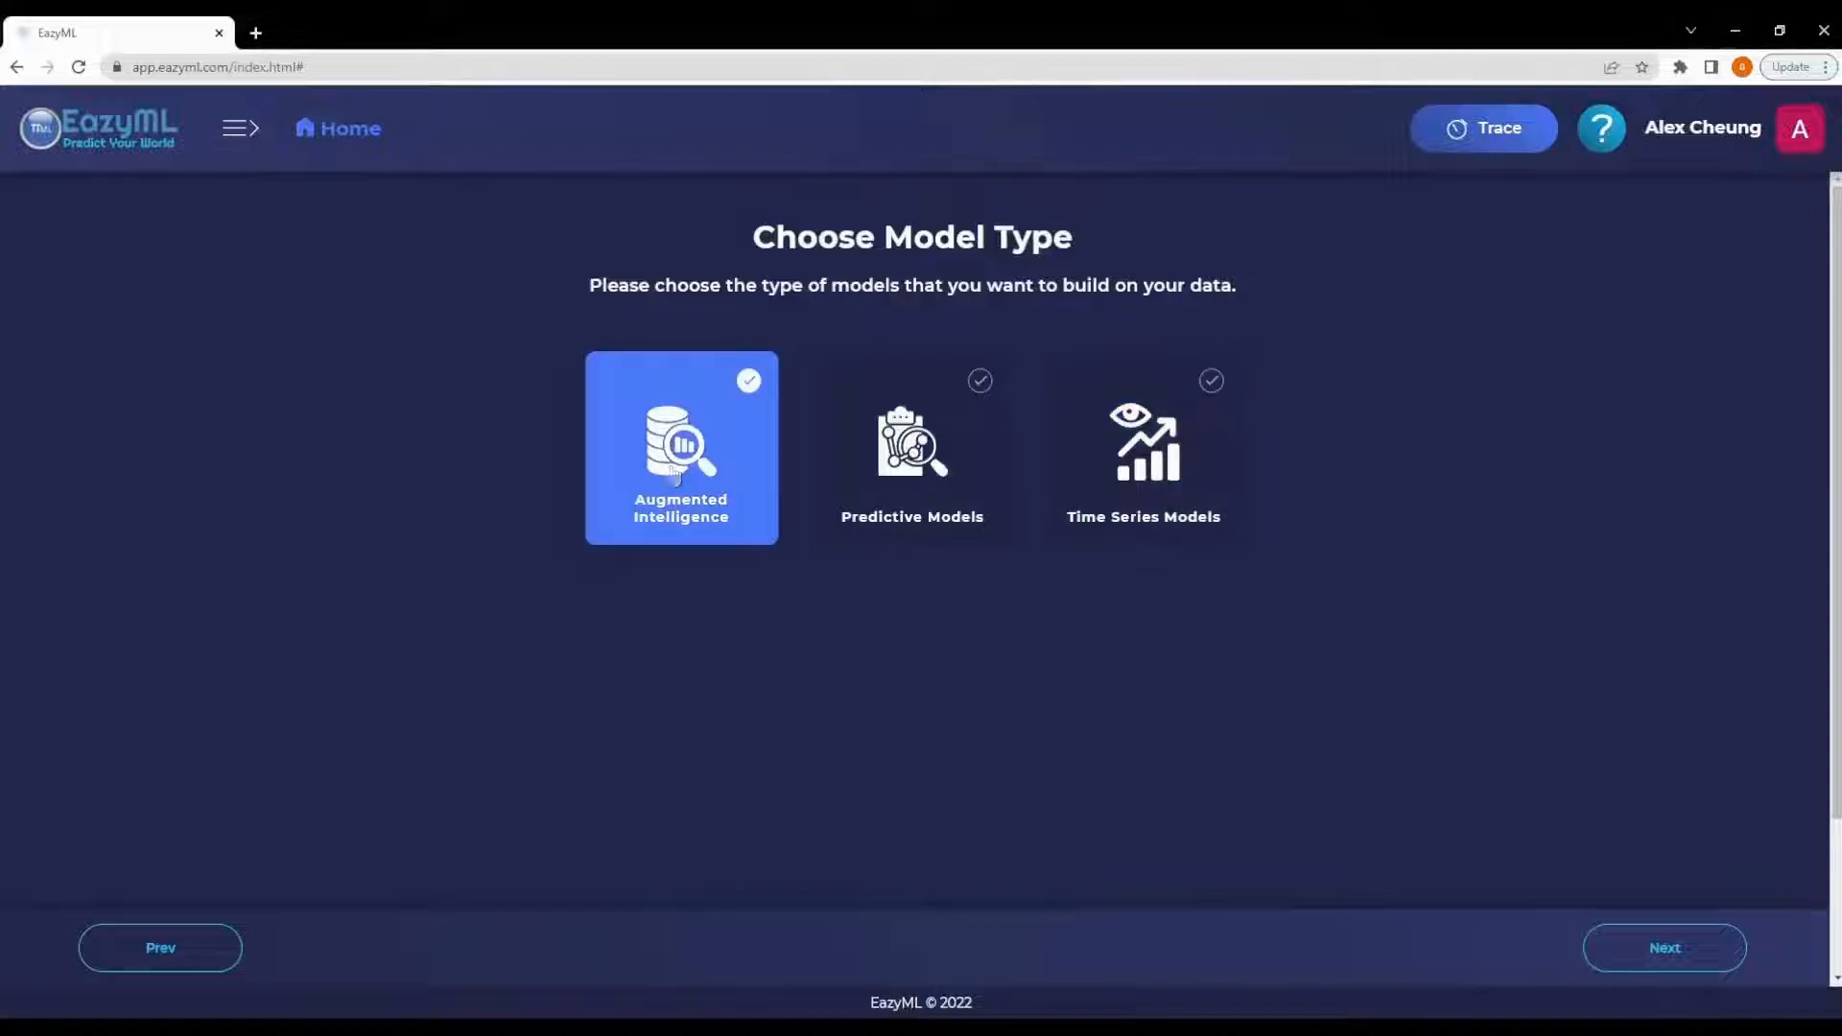
pyautogui.click(880, 487)
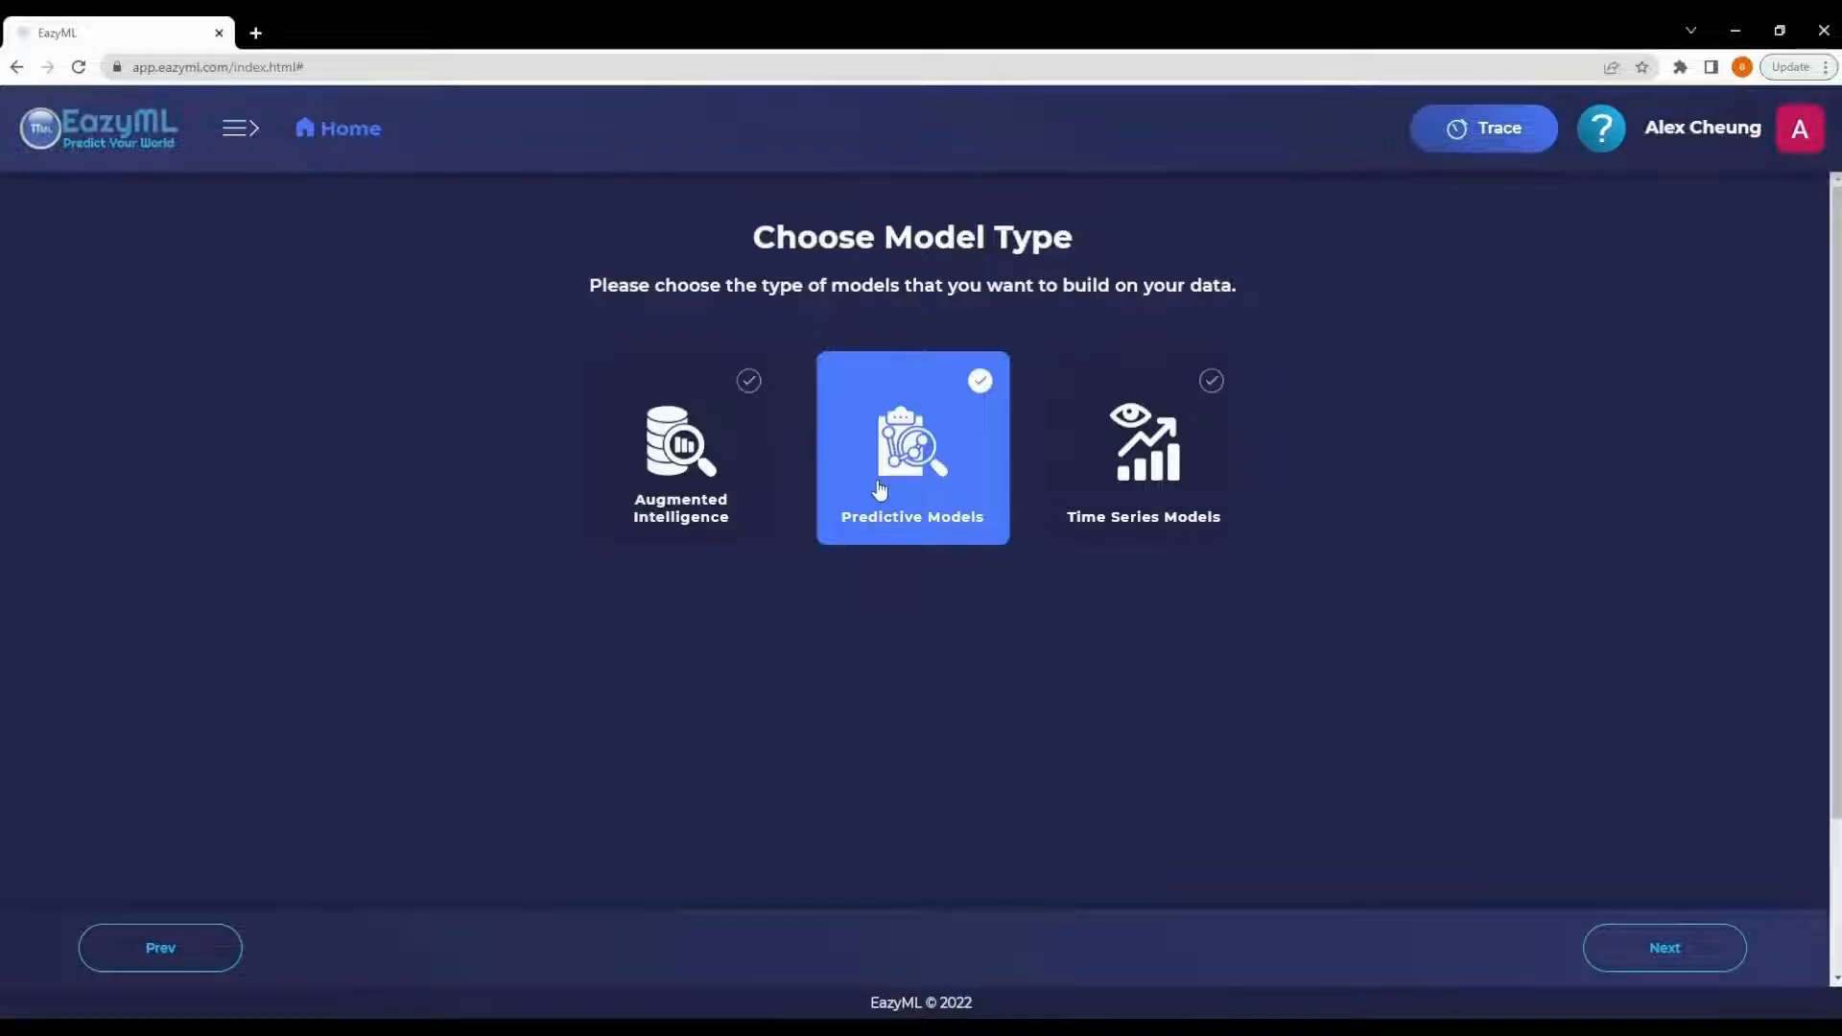
pyautogui.click(1143, 459)
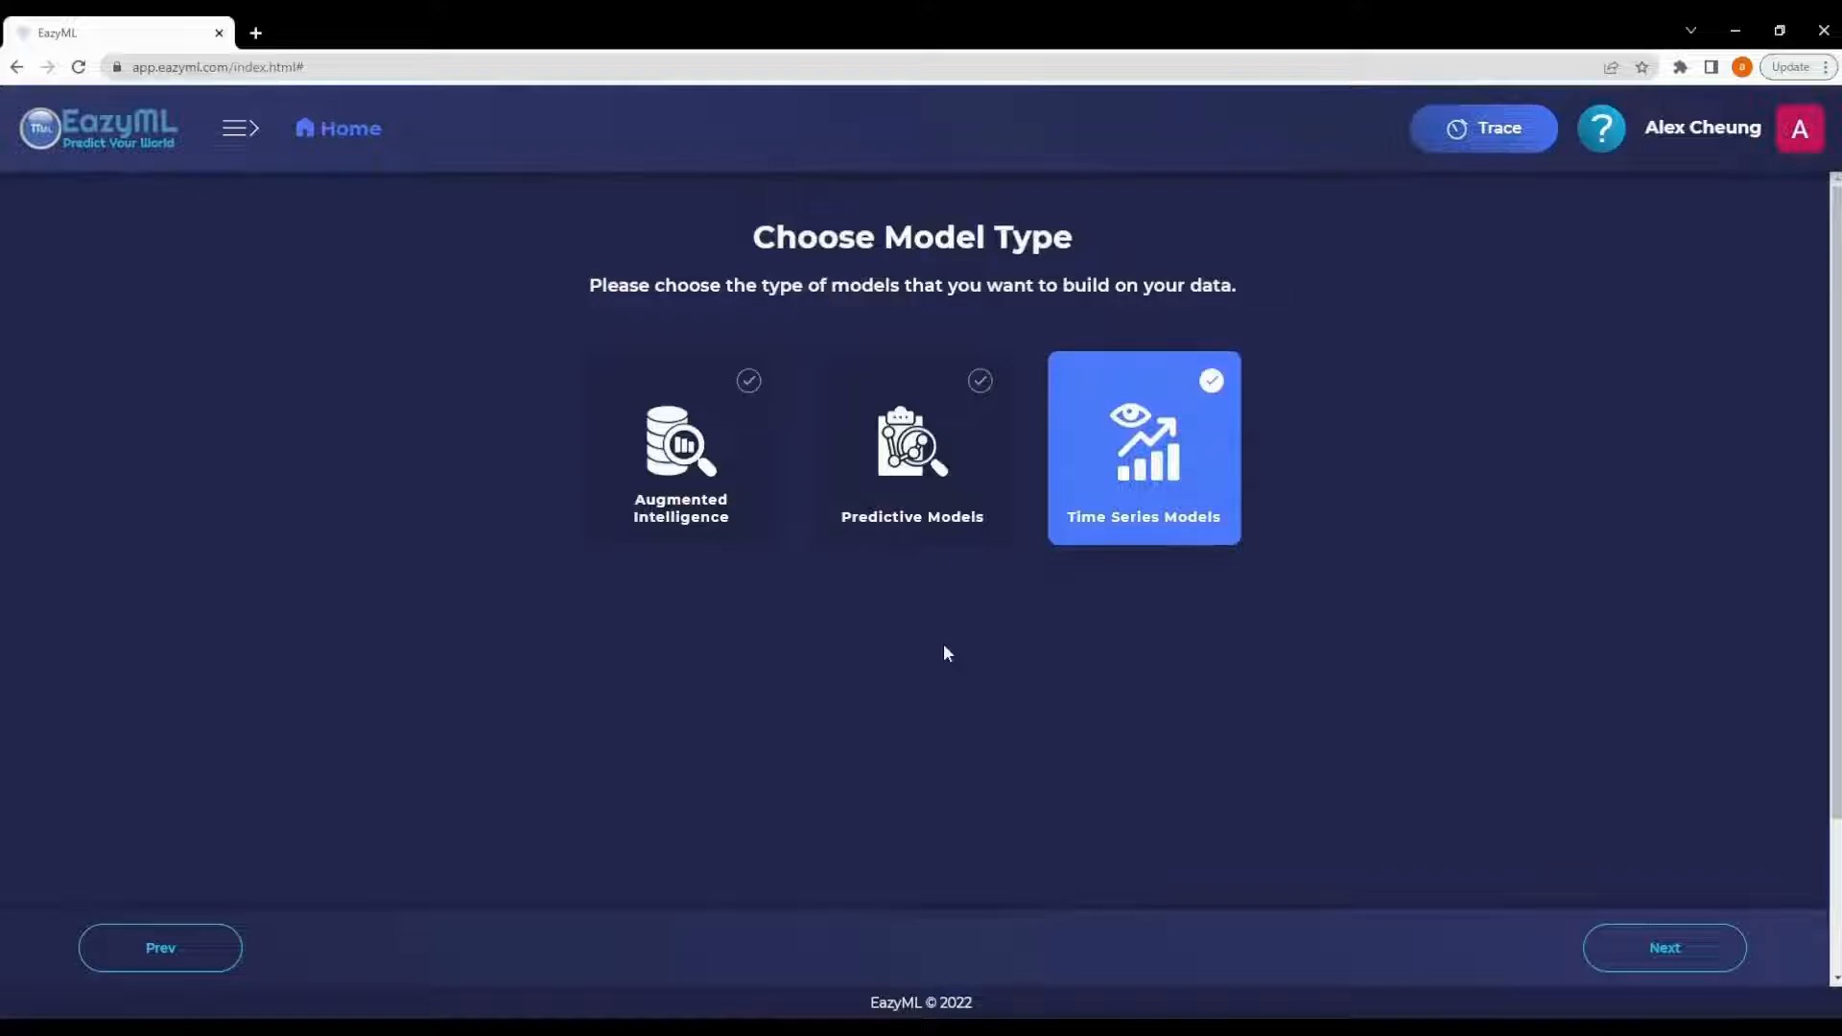
pyautogui.click(680, 444)
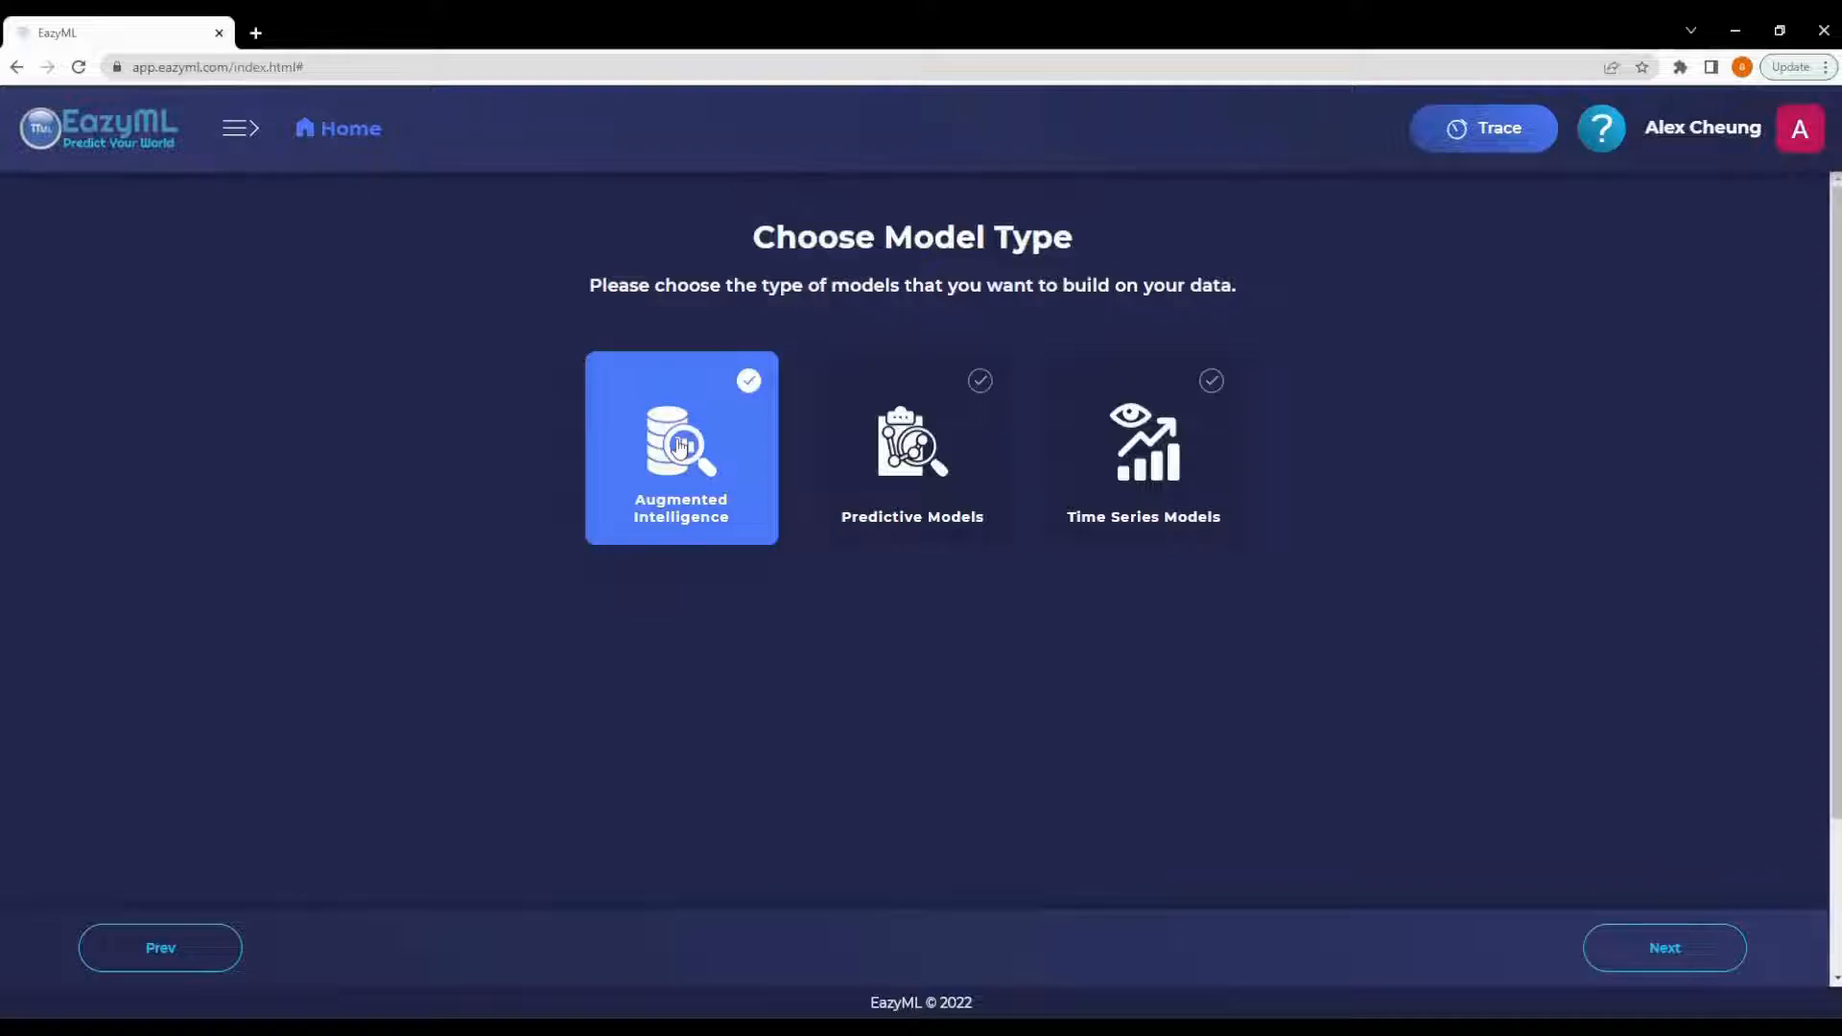
pyautogui.click(679, 443)
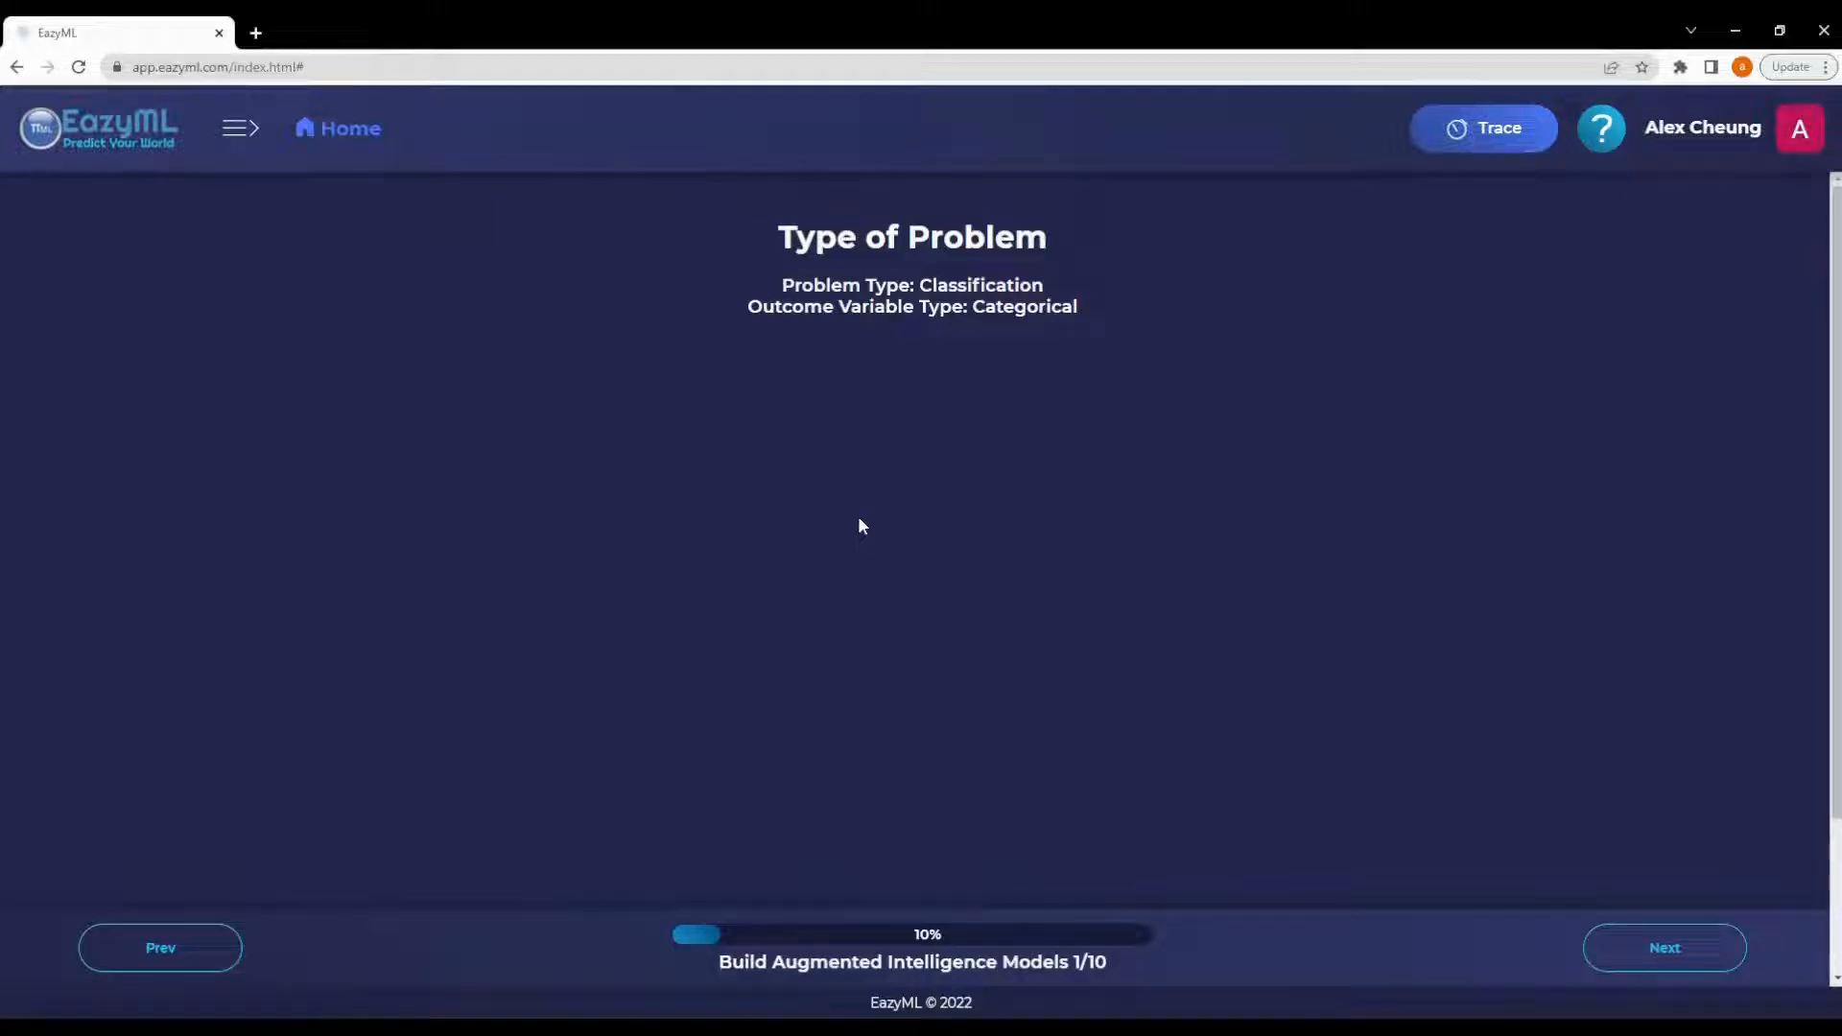
# - Review the detected problem type and outcome variable type, then continue
pyautogui.doubleClick(983, 288)
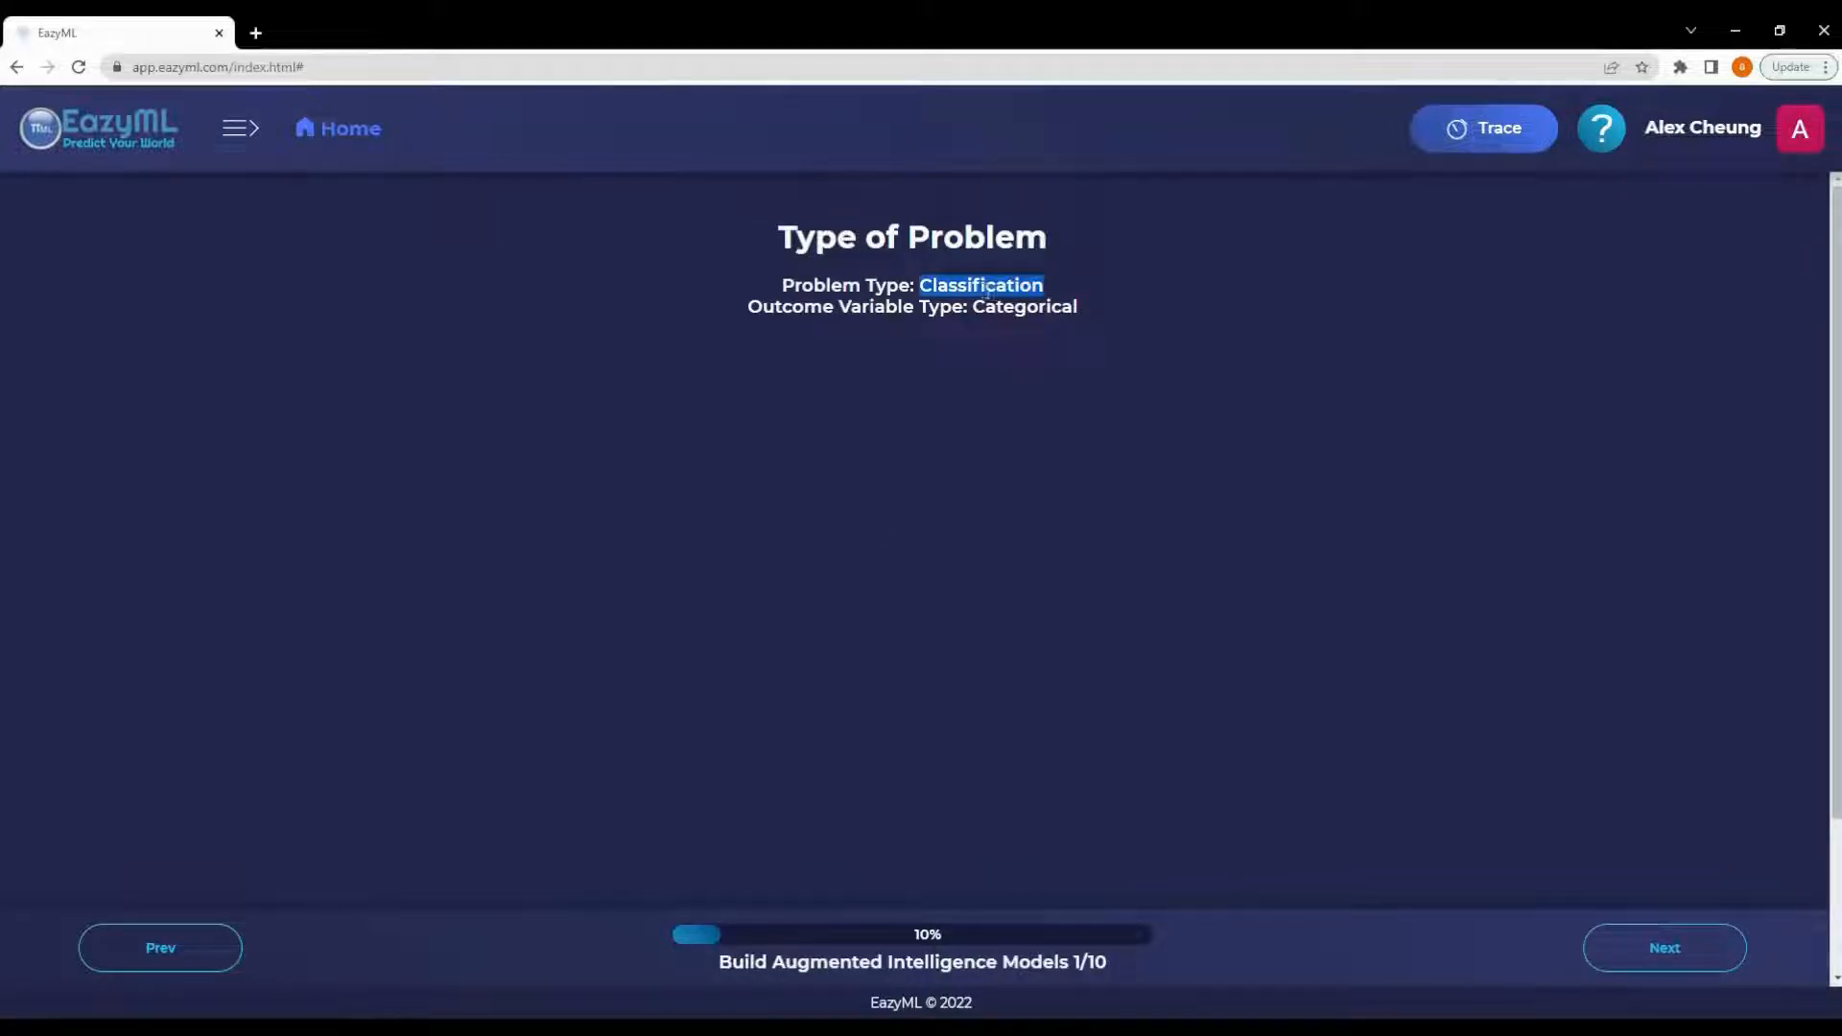
pyautogui.doubleClick(1036, 309)
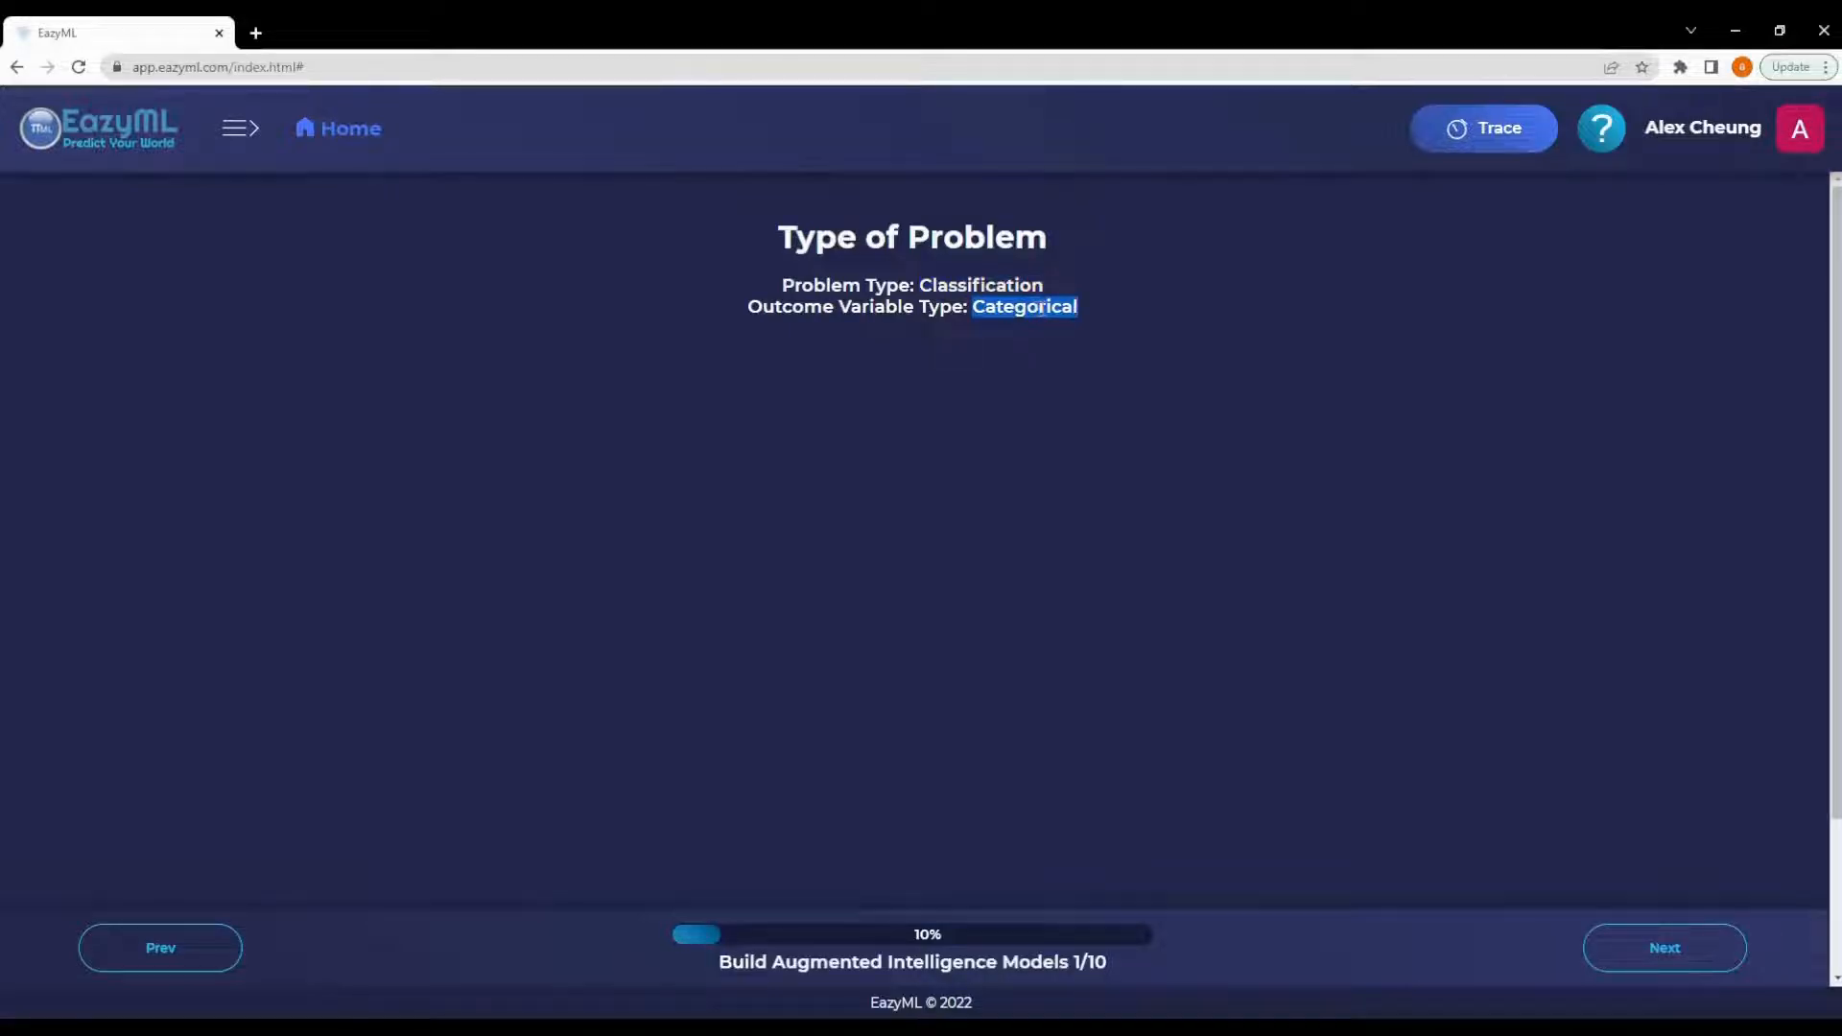
pyautogui.click(1659, 947)
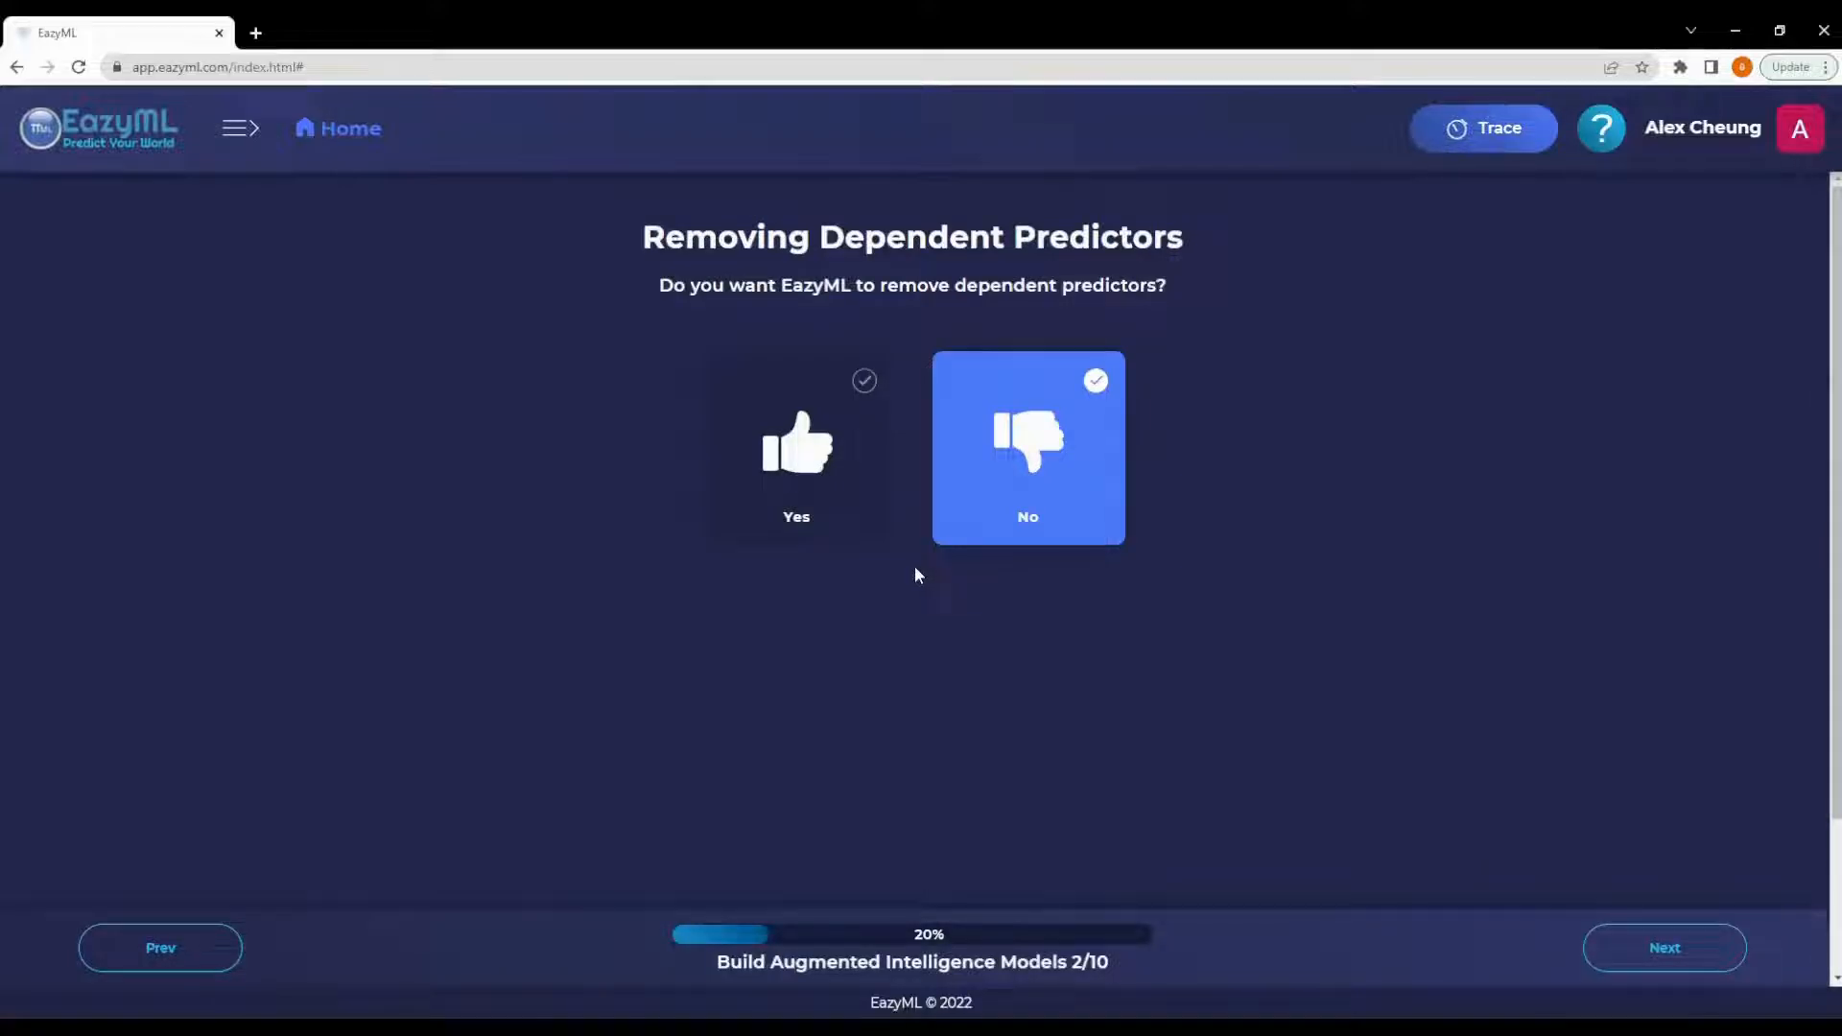
# - Decline removing dependent predictors and decline adding numeric derived predictors
pyautogui.click(1041, 453)
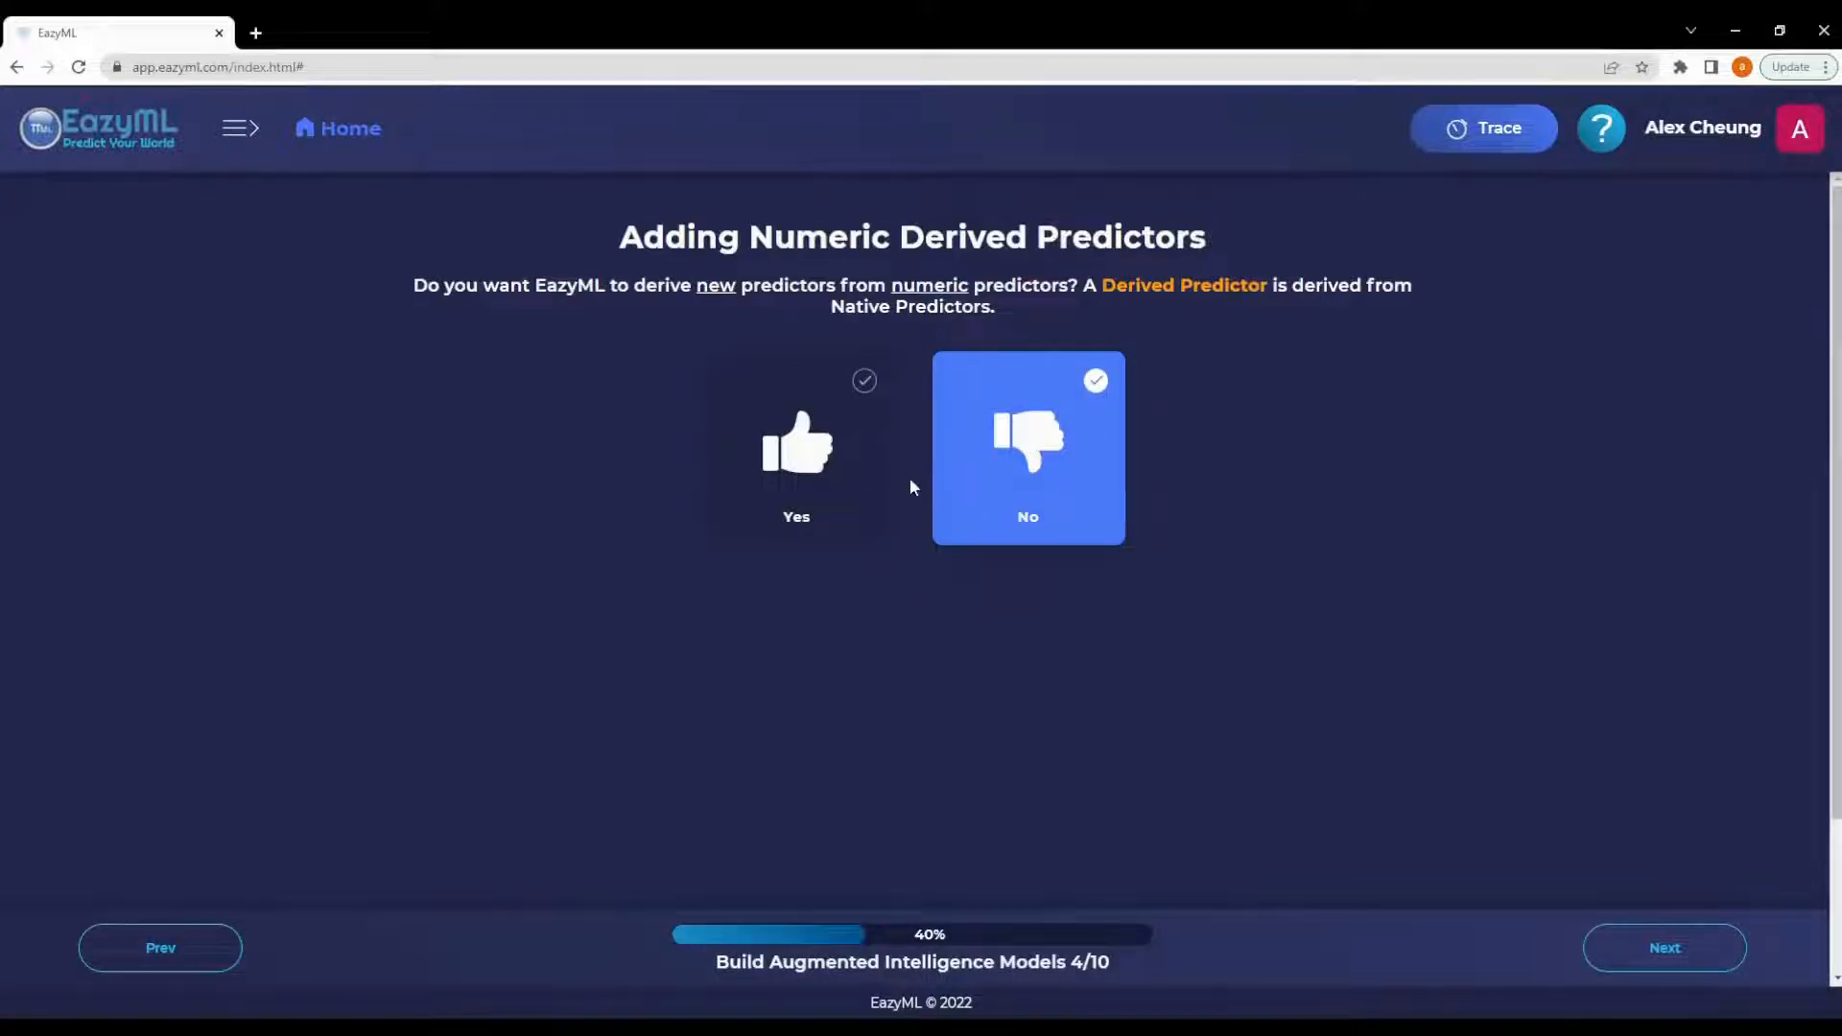
pyautogui.click(1015, 483)
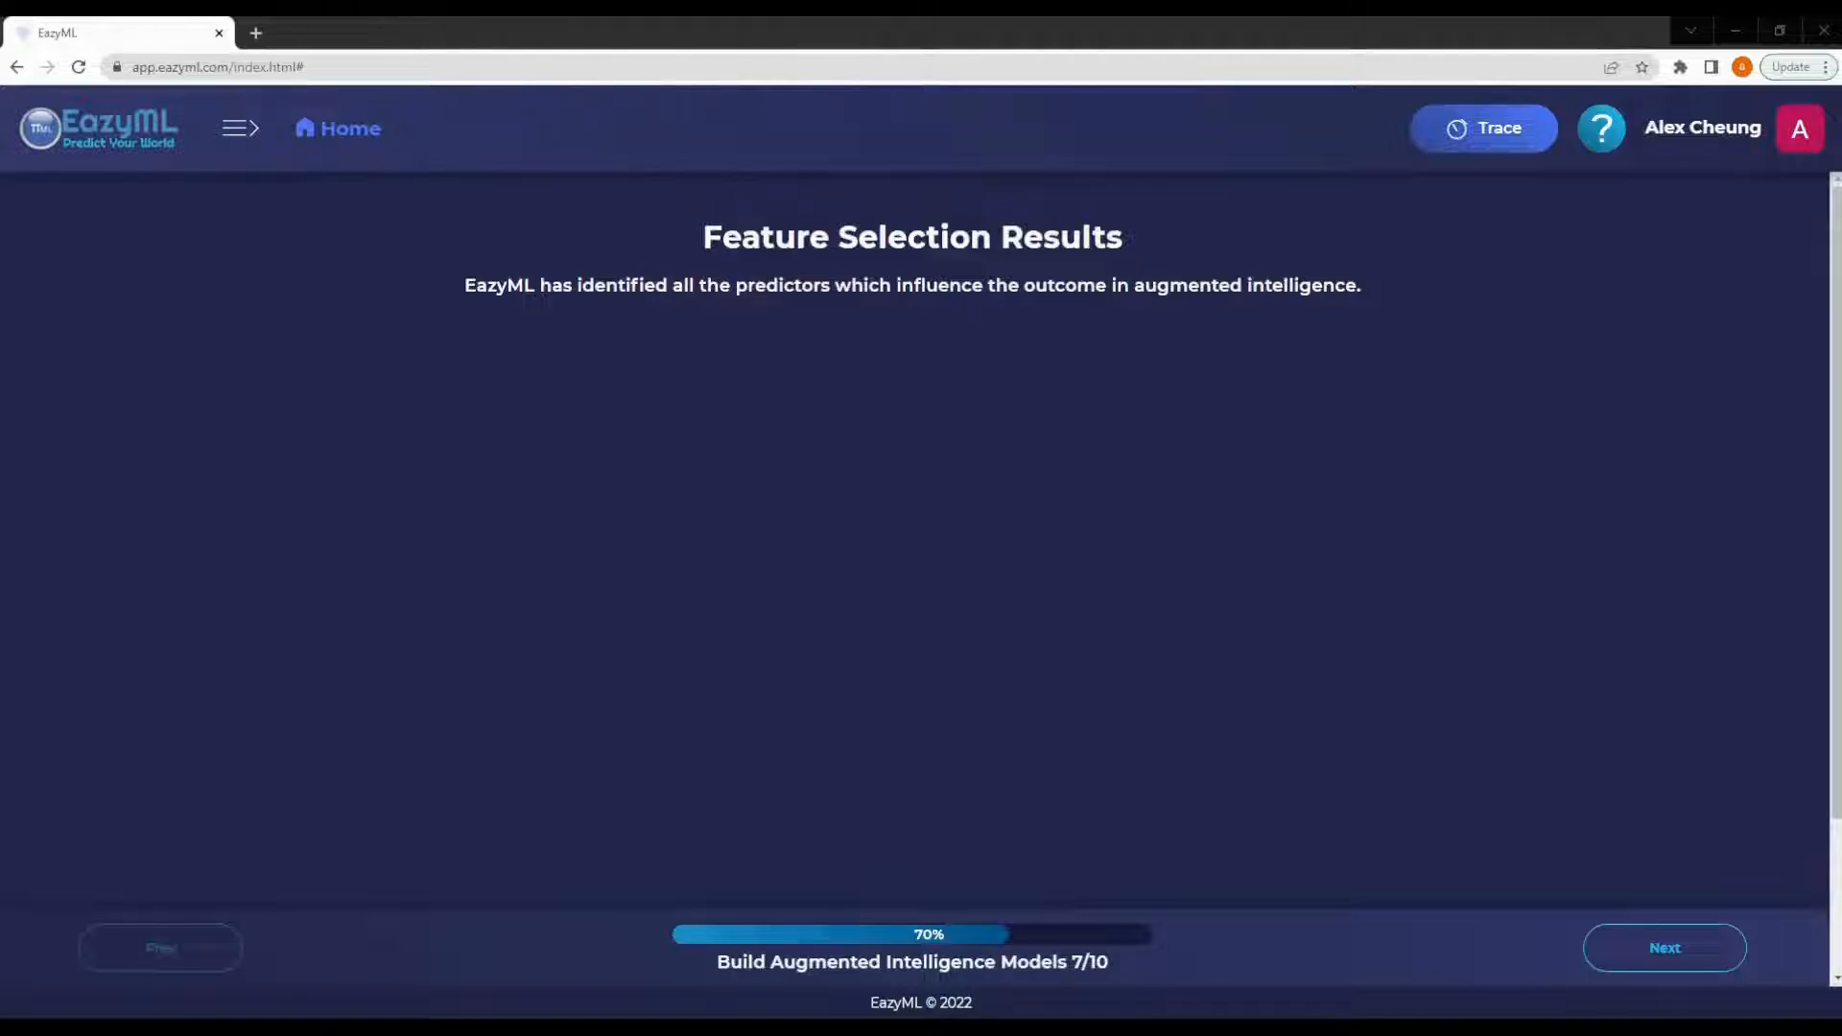
# - Continue past feature selection and examine the global variable importance chart
pyautogui.click(1664, 947)
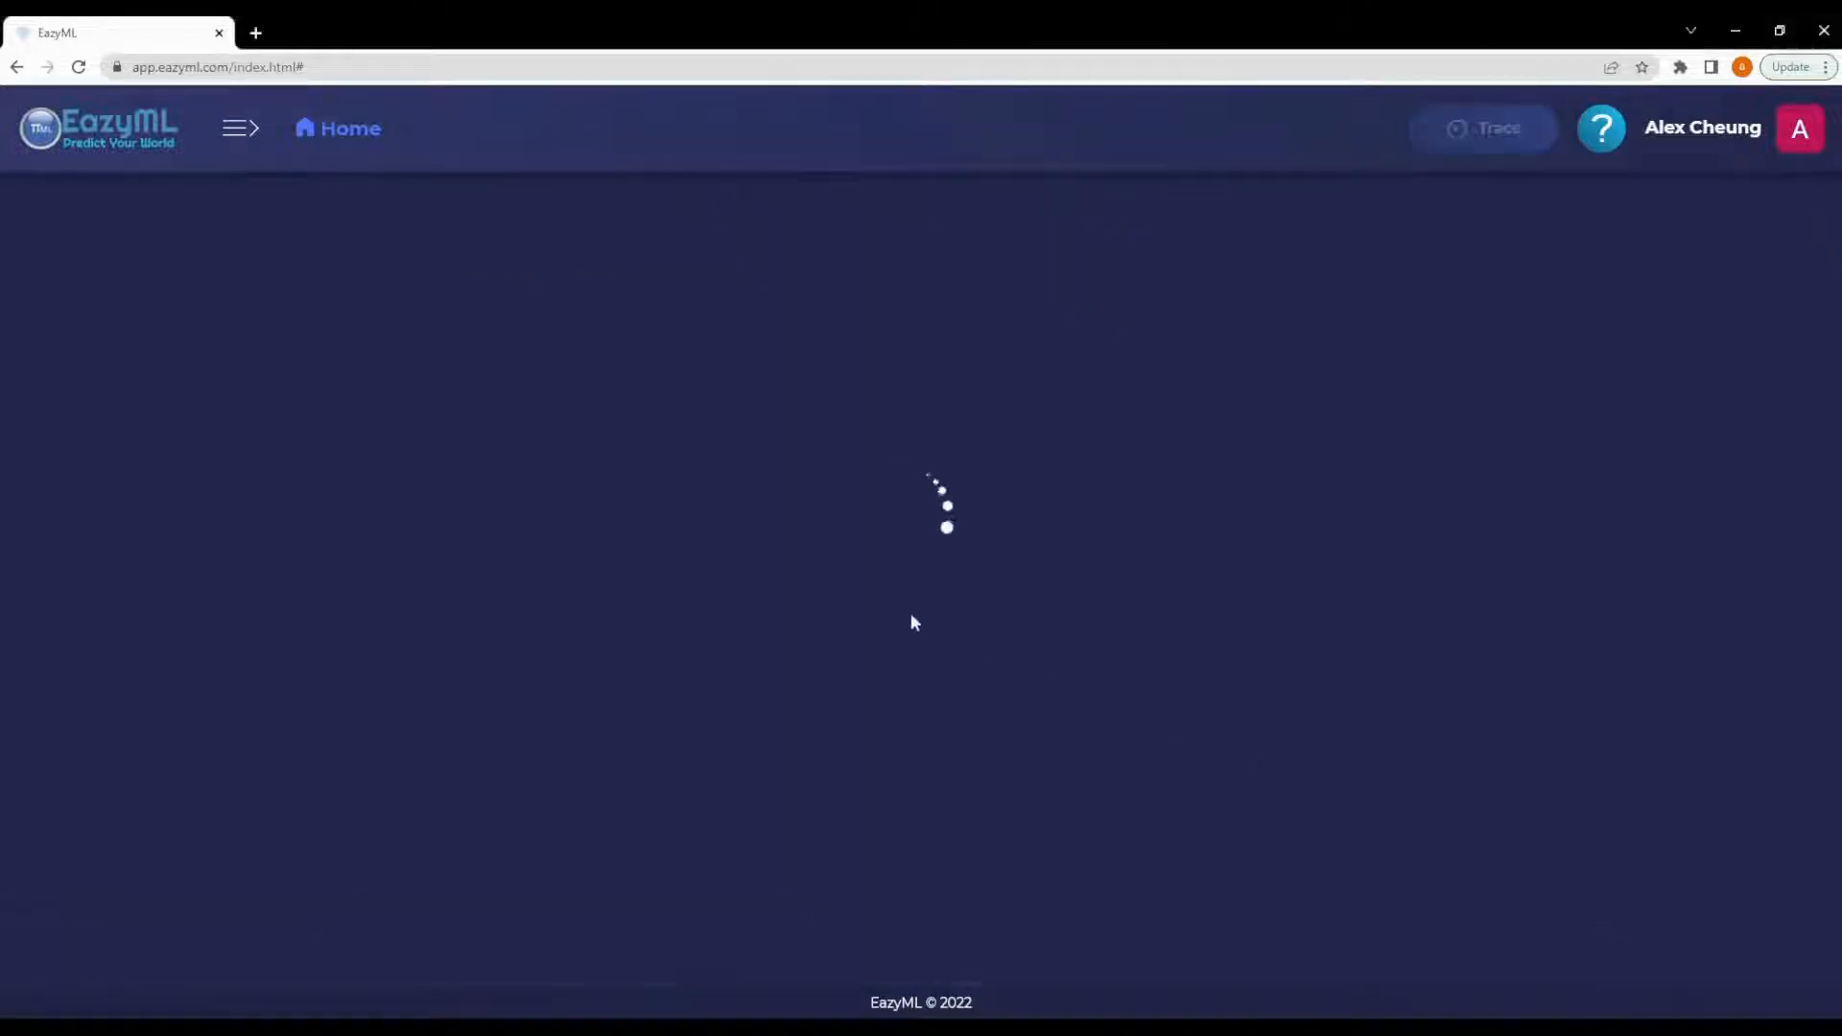
pyautogui.scroll(-3, 880, 555)
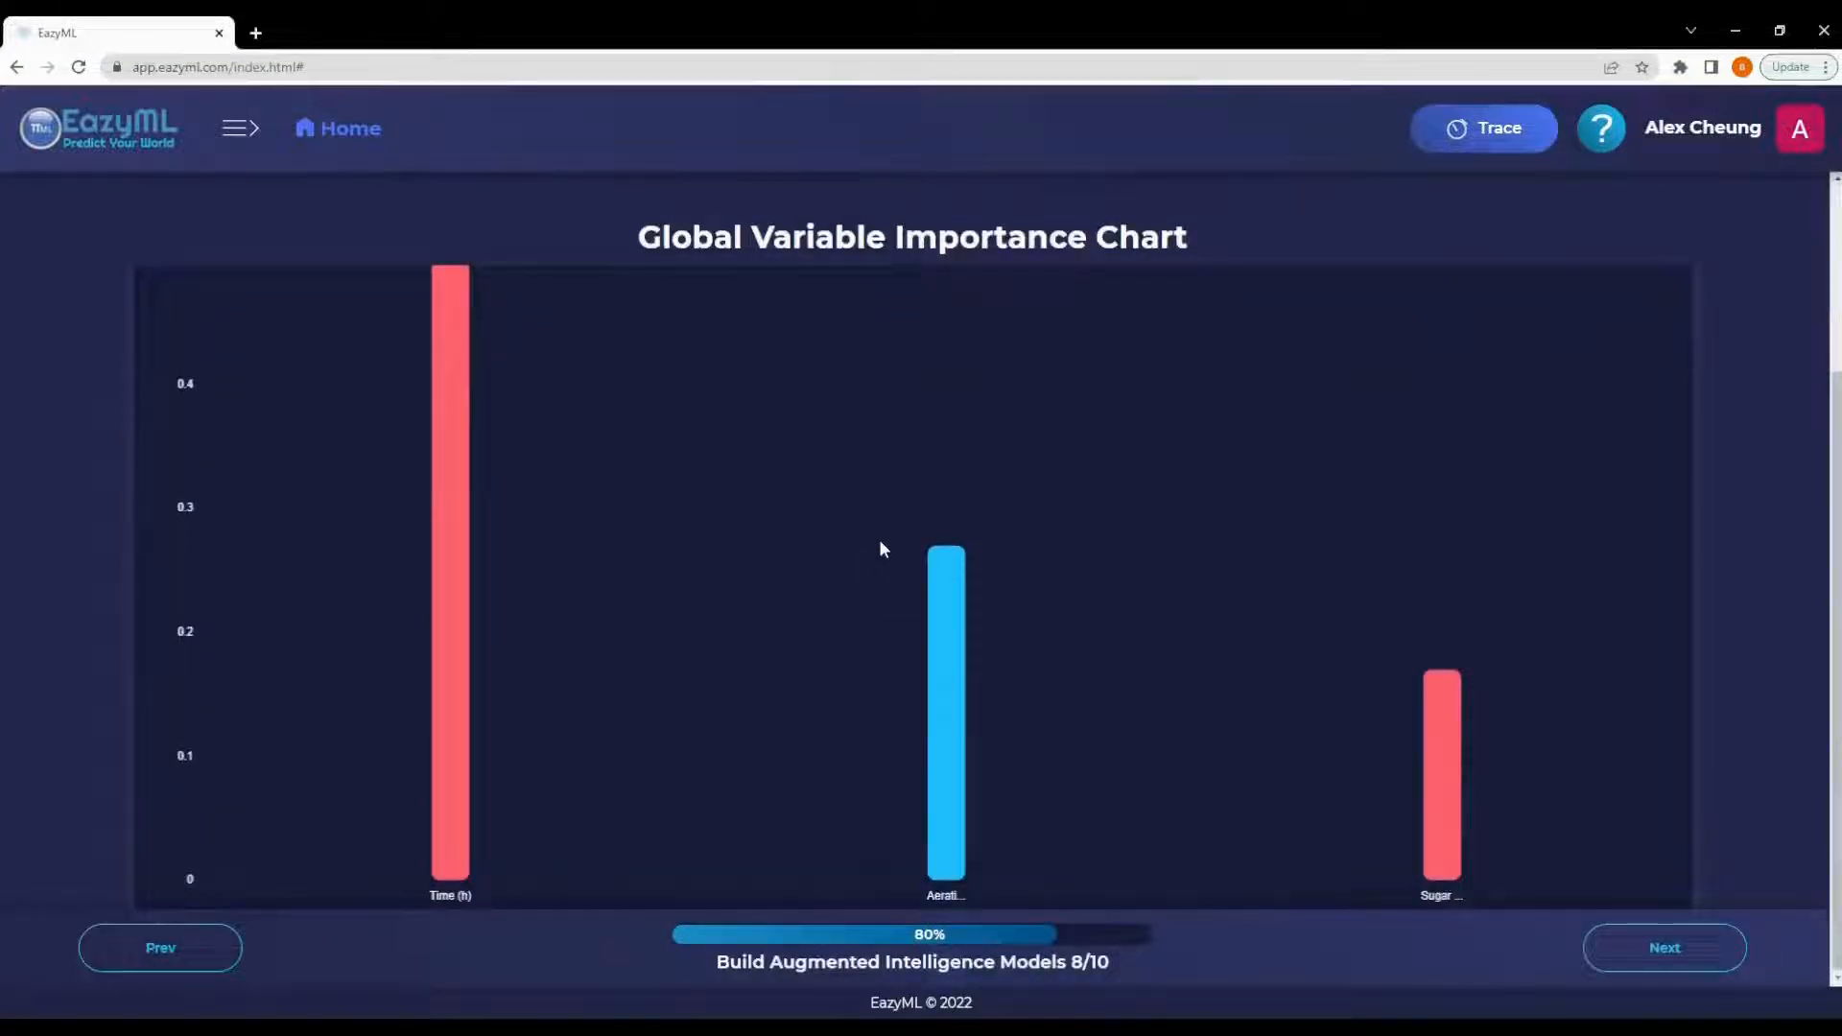
pyautogui.scroll(1, 892, 531)
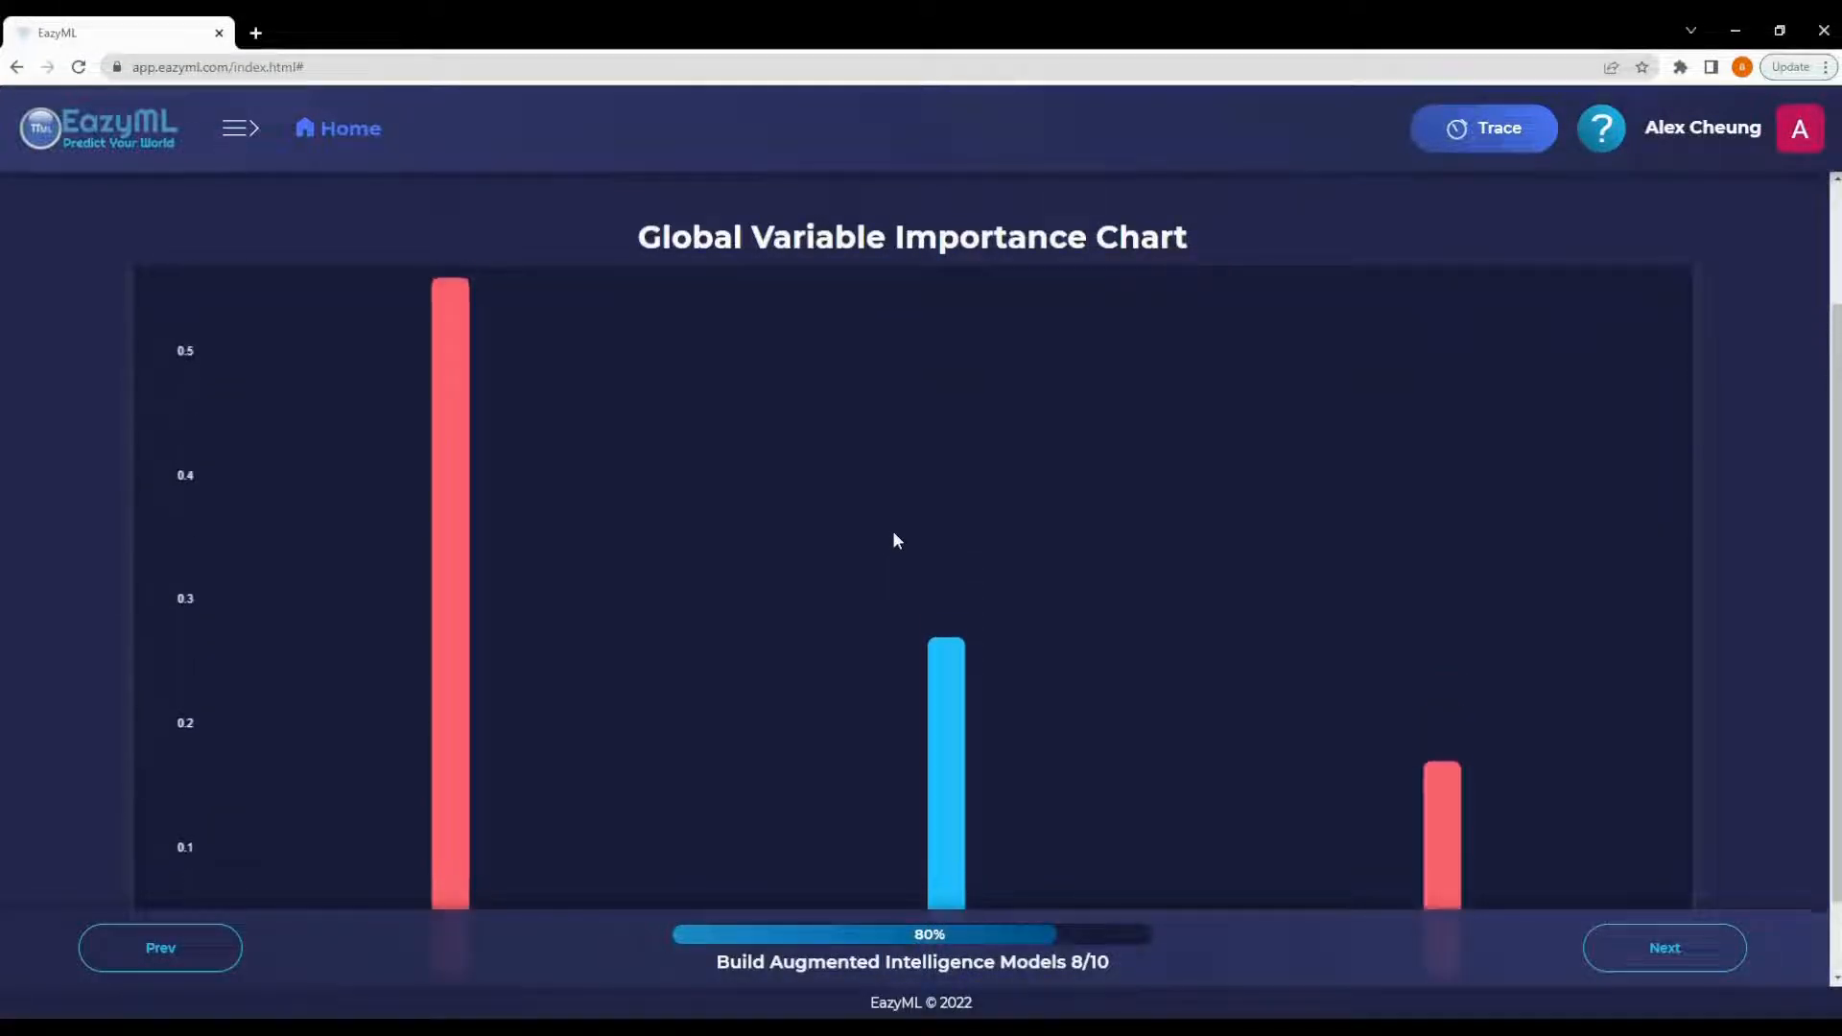
# - Build the augmented intelligence model after checking each predictor's importance bar in the chart
pyautogui.moveTo(440, 456)
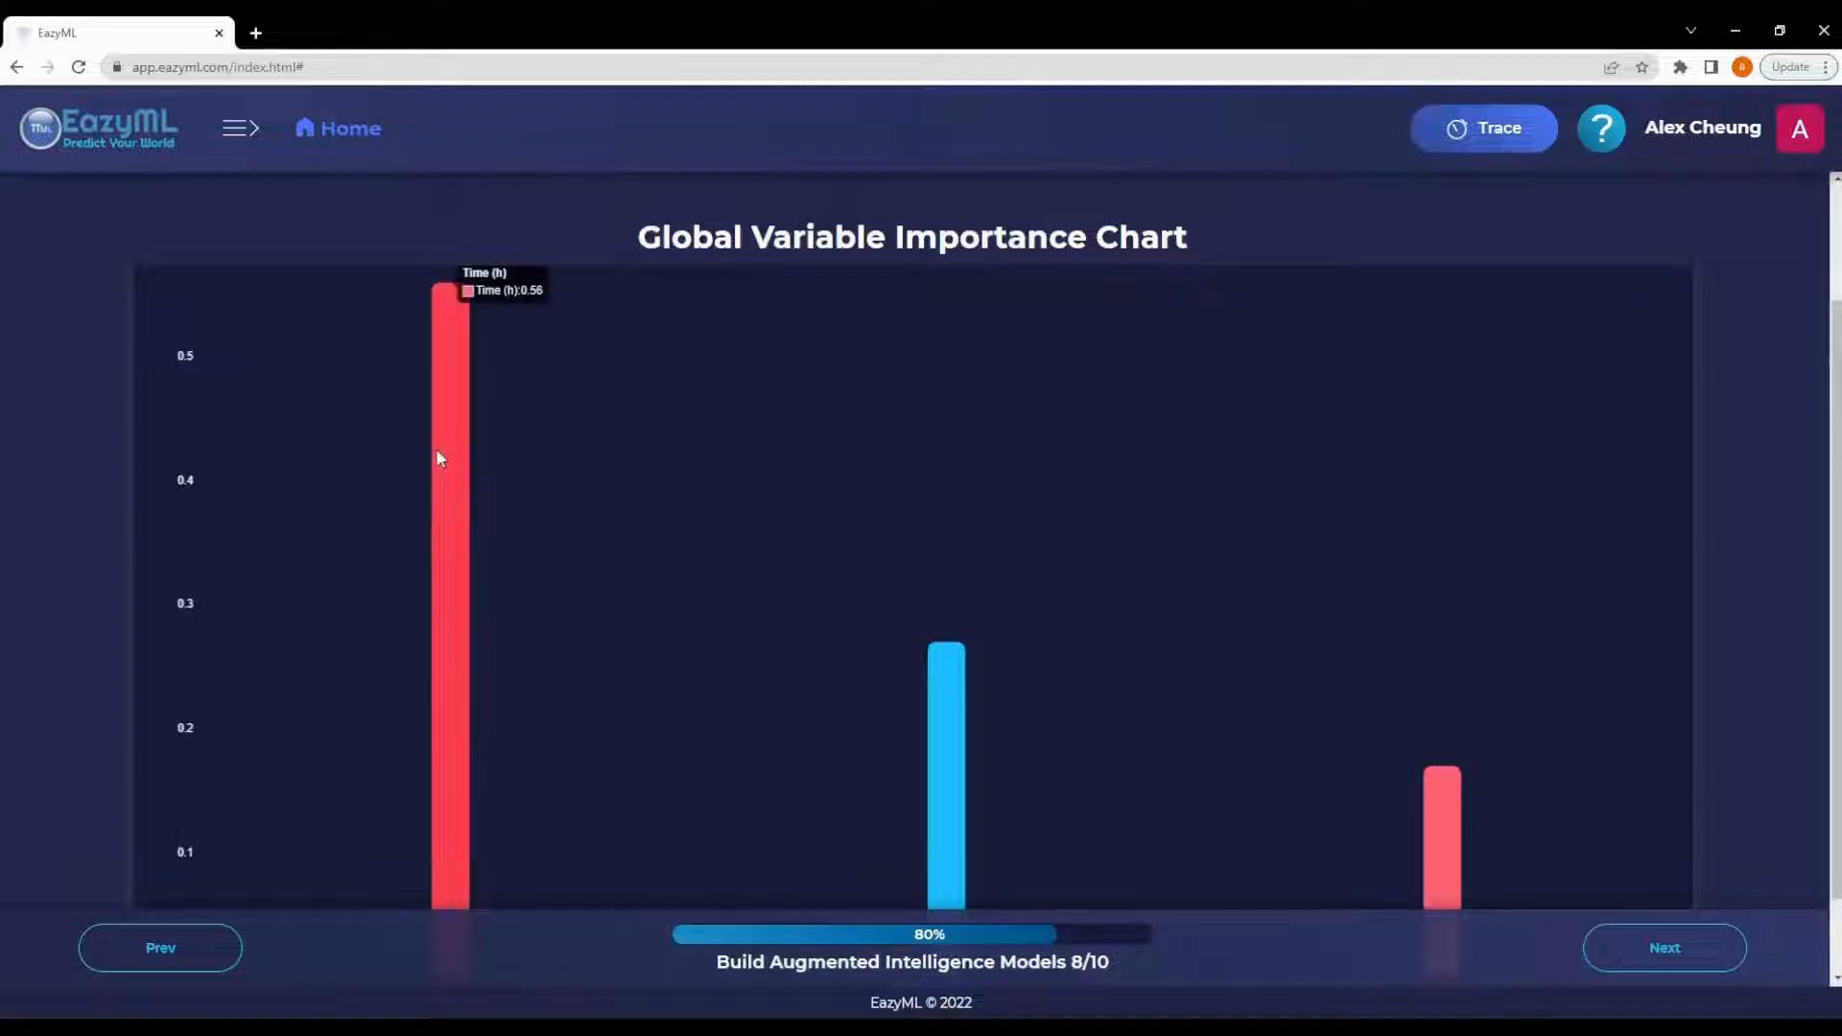
pyautogui.scroll(-1, 436, 447)
pyautogui.moveTo(941, 610)
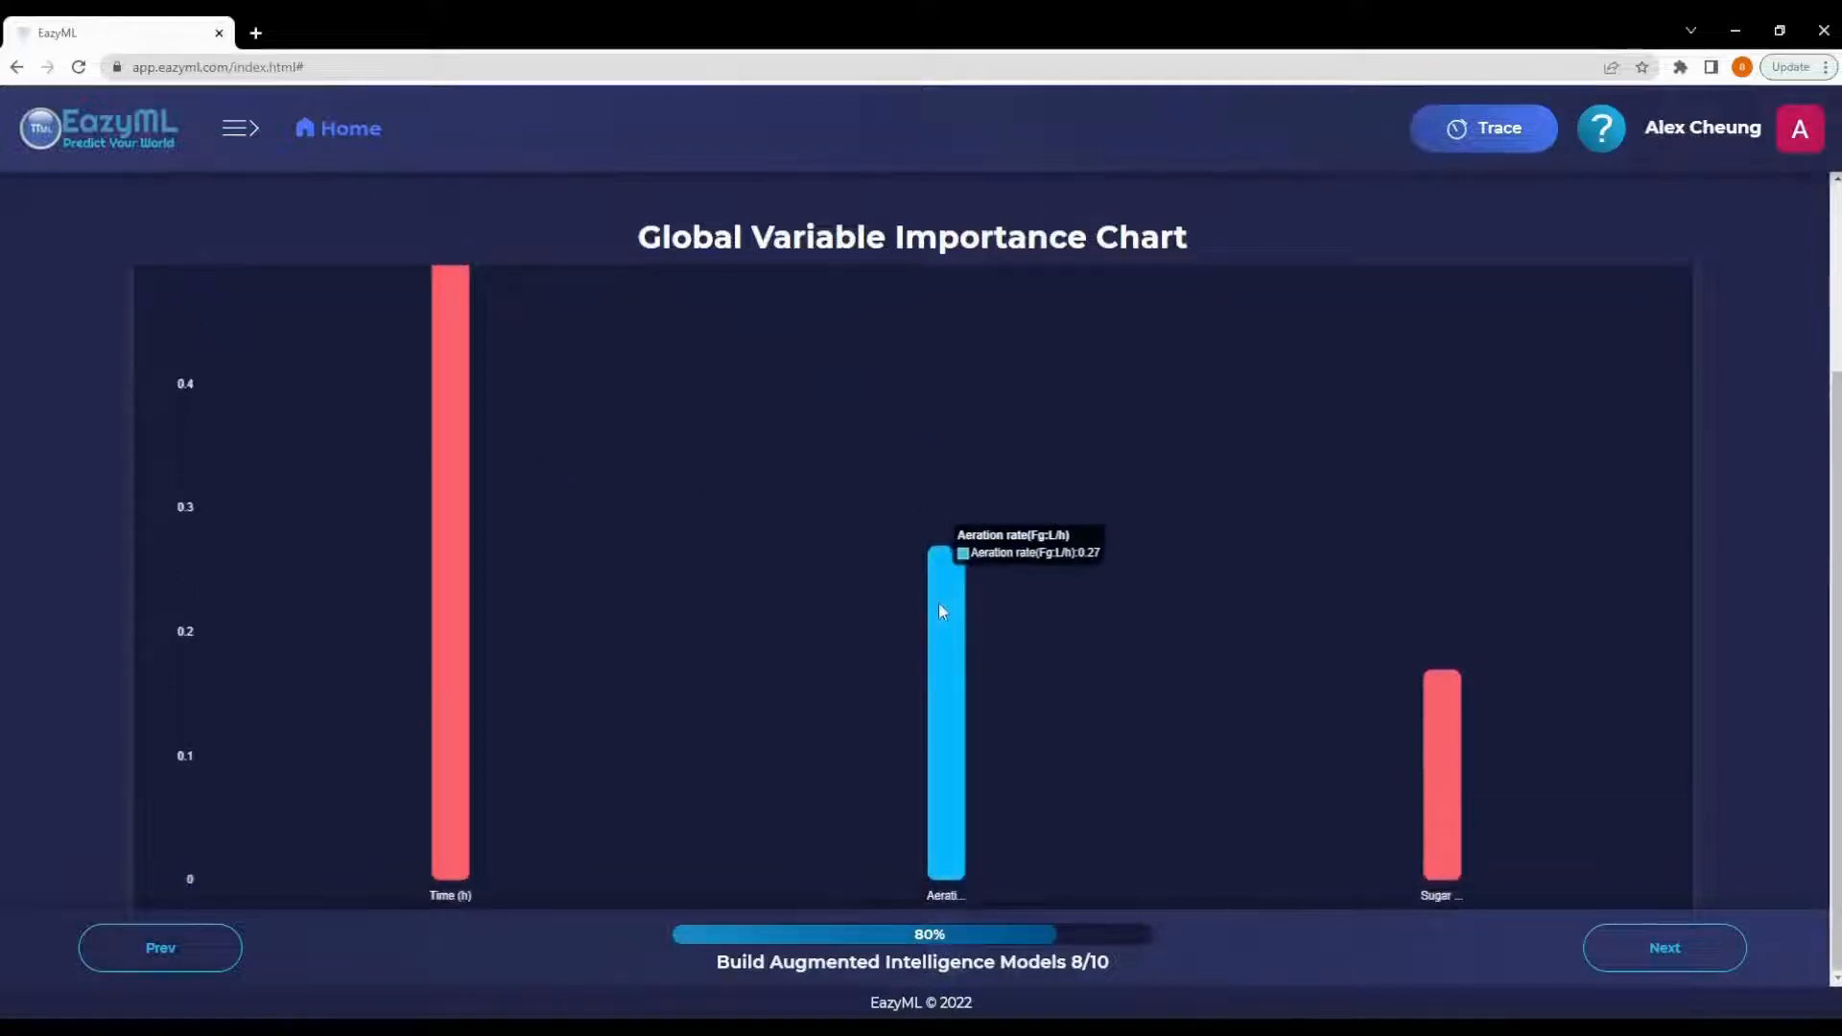
pyautogui.moveTo(1459, 752)
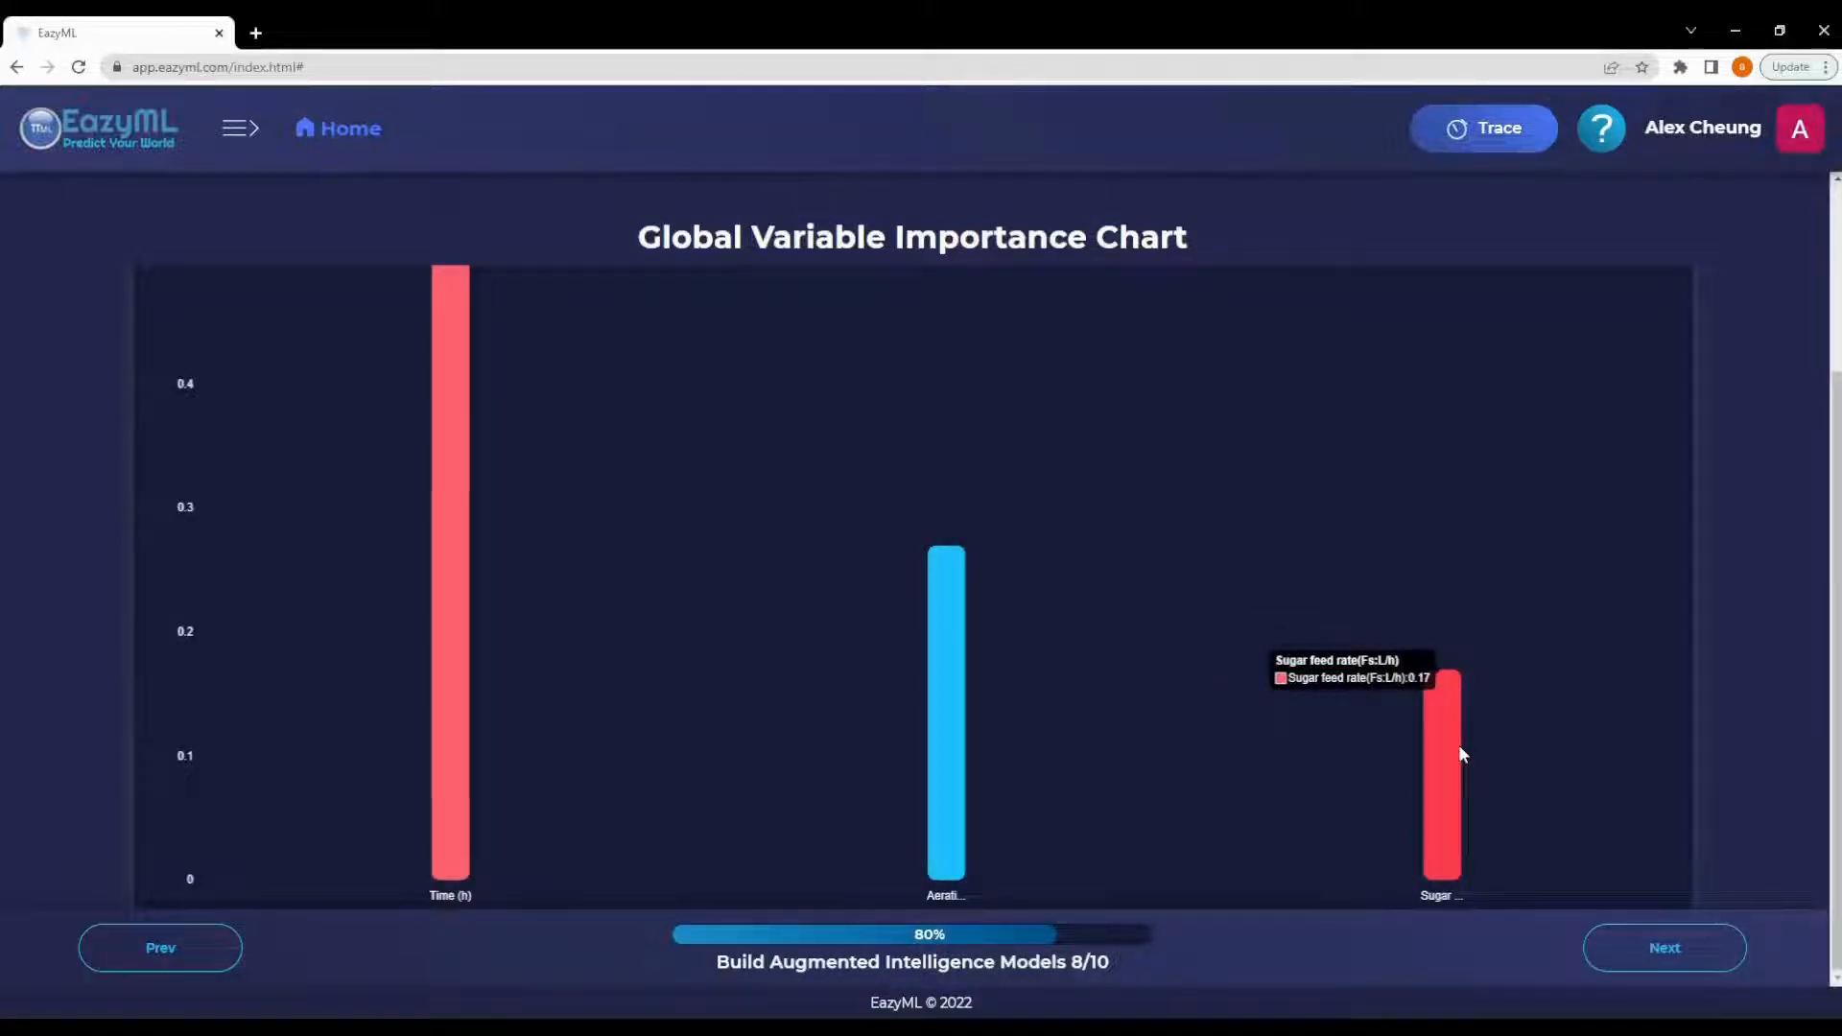
pyautogui.click(1667, 950)
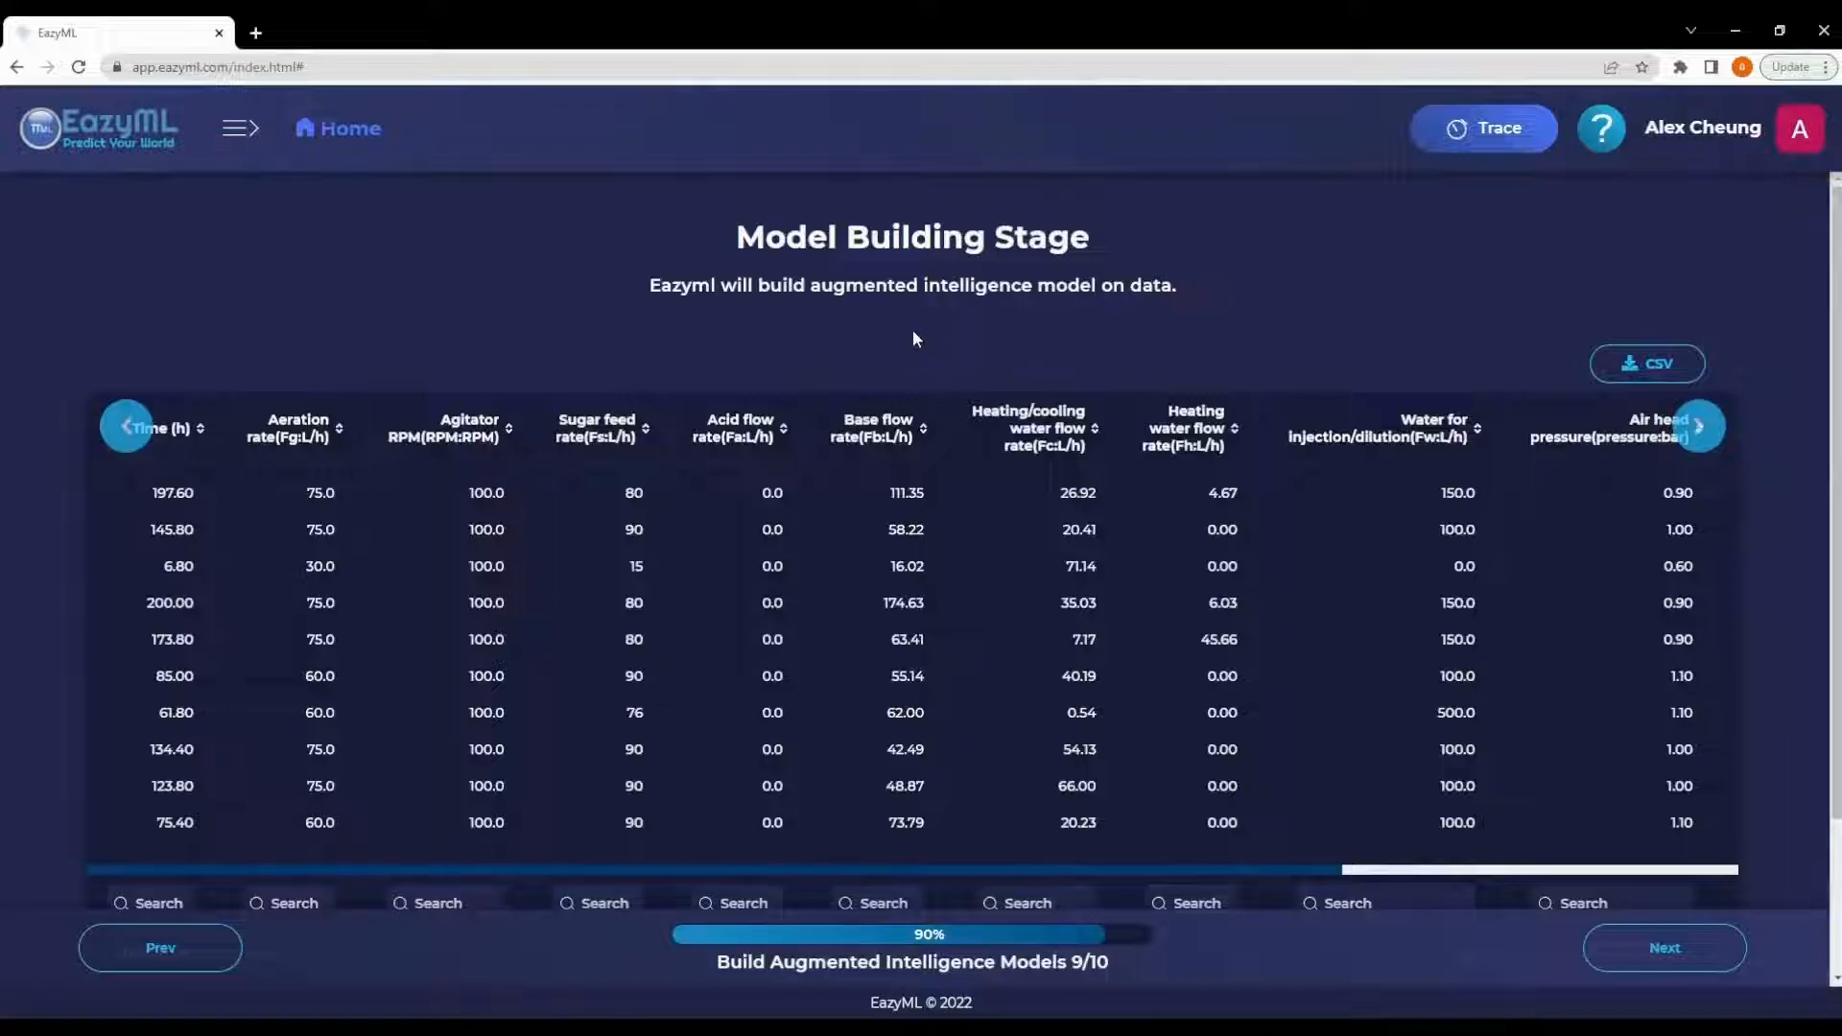
pyautogui.click(1652, 948)
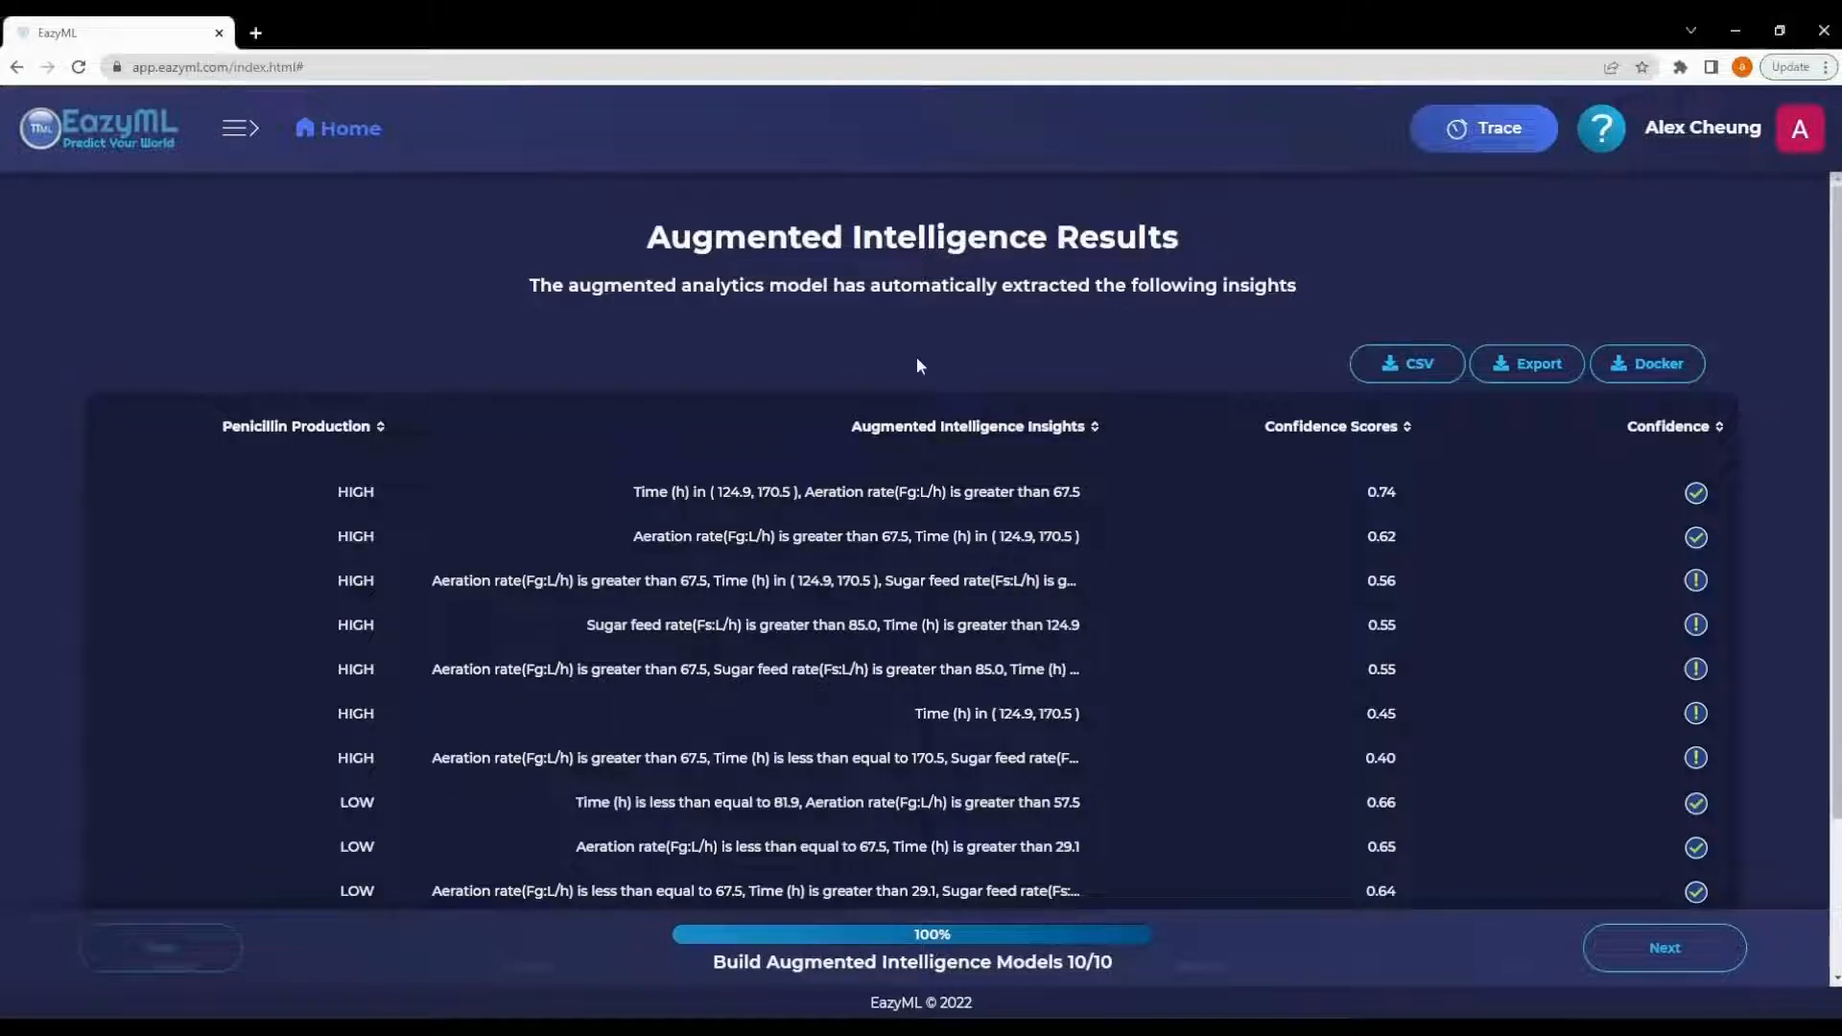
# - Examine the top HIGH insight's range visualization, its rule text and its confidence score
pyautogui.click(900, 489)
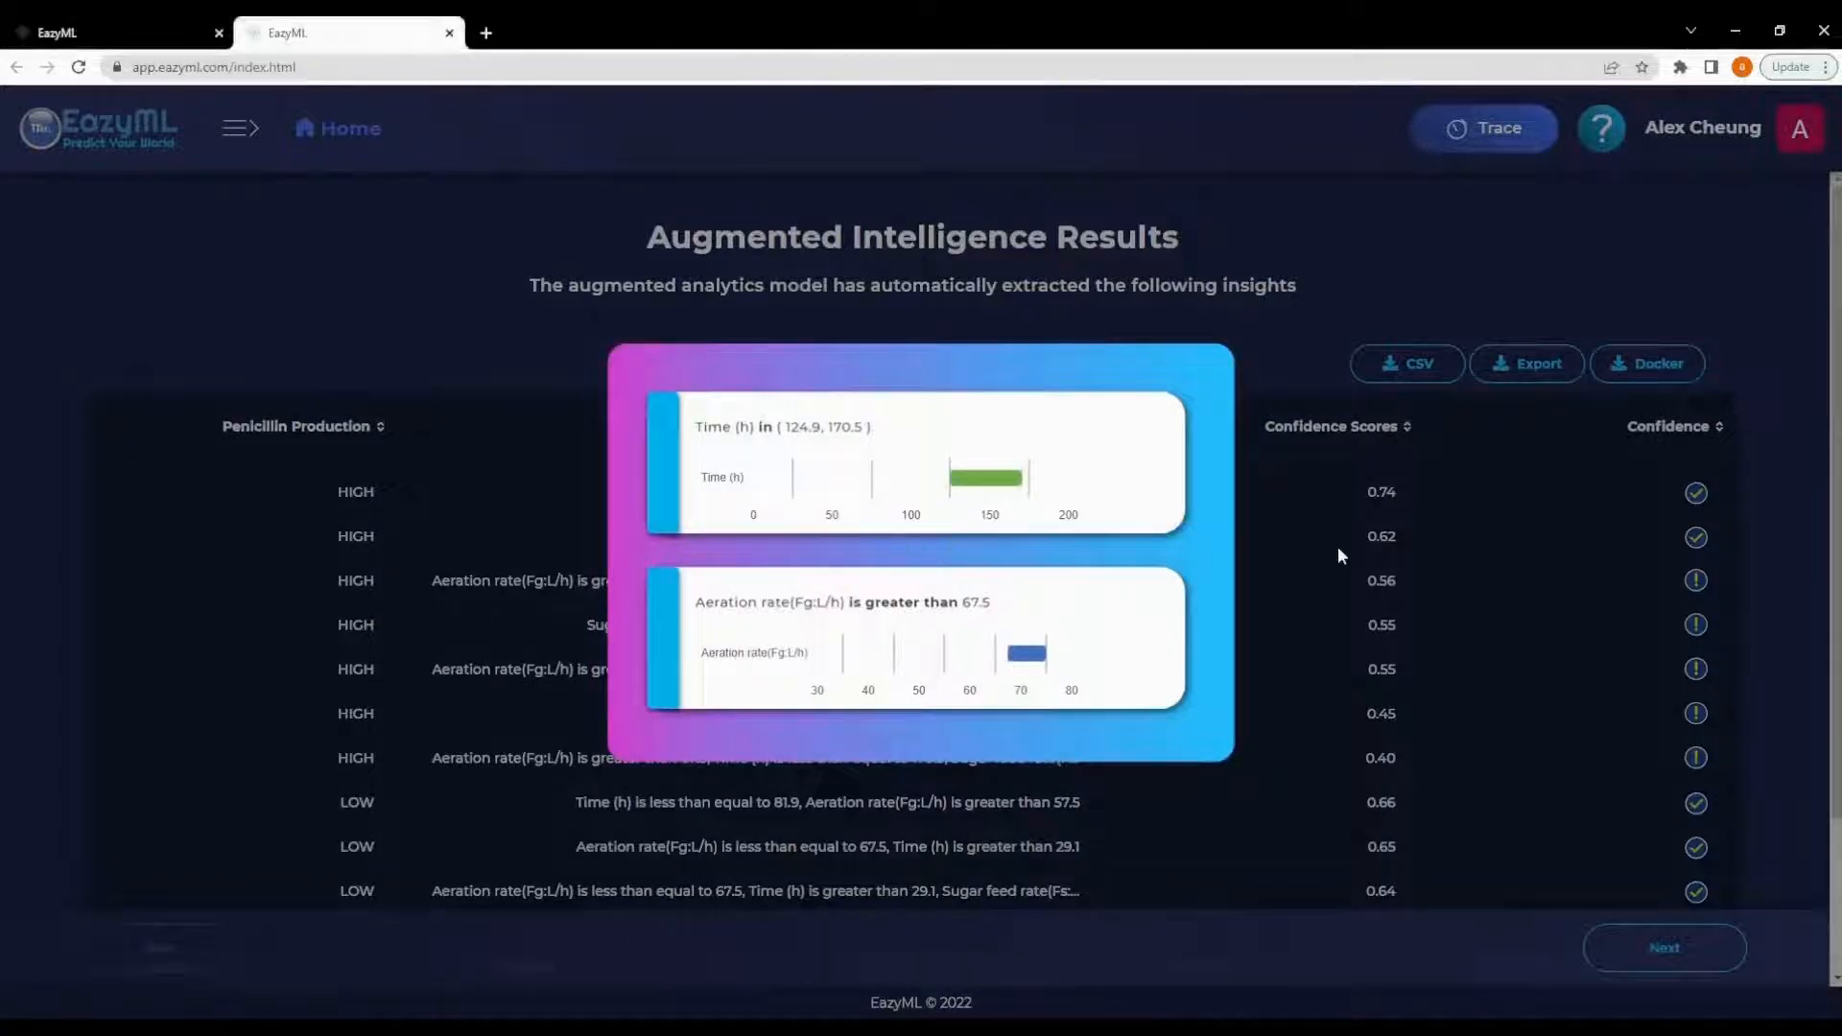
pyautogui.click(1338, 550)
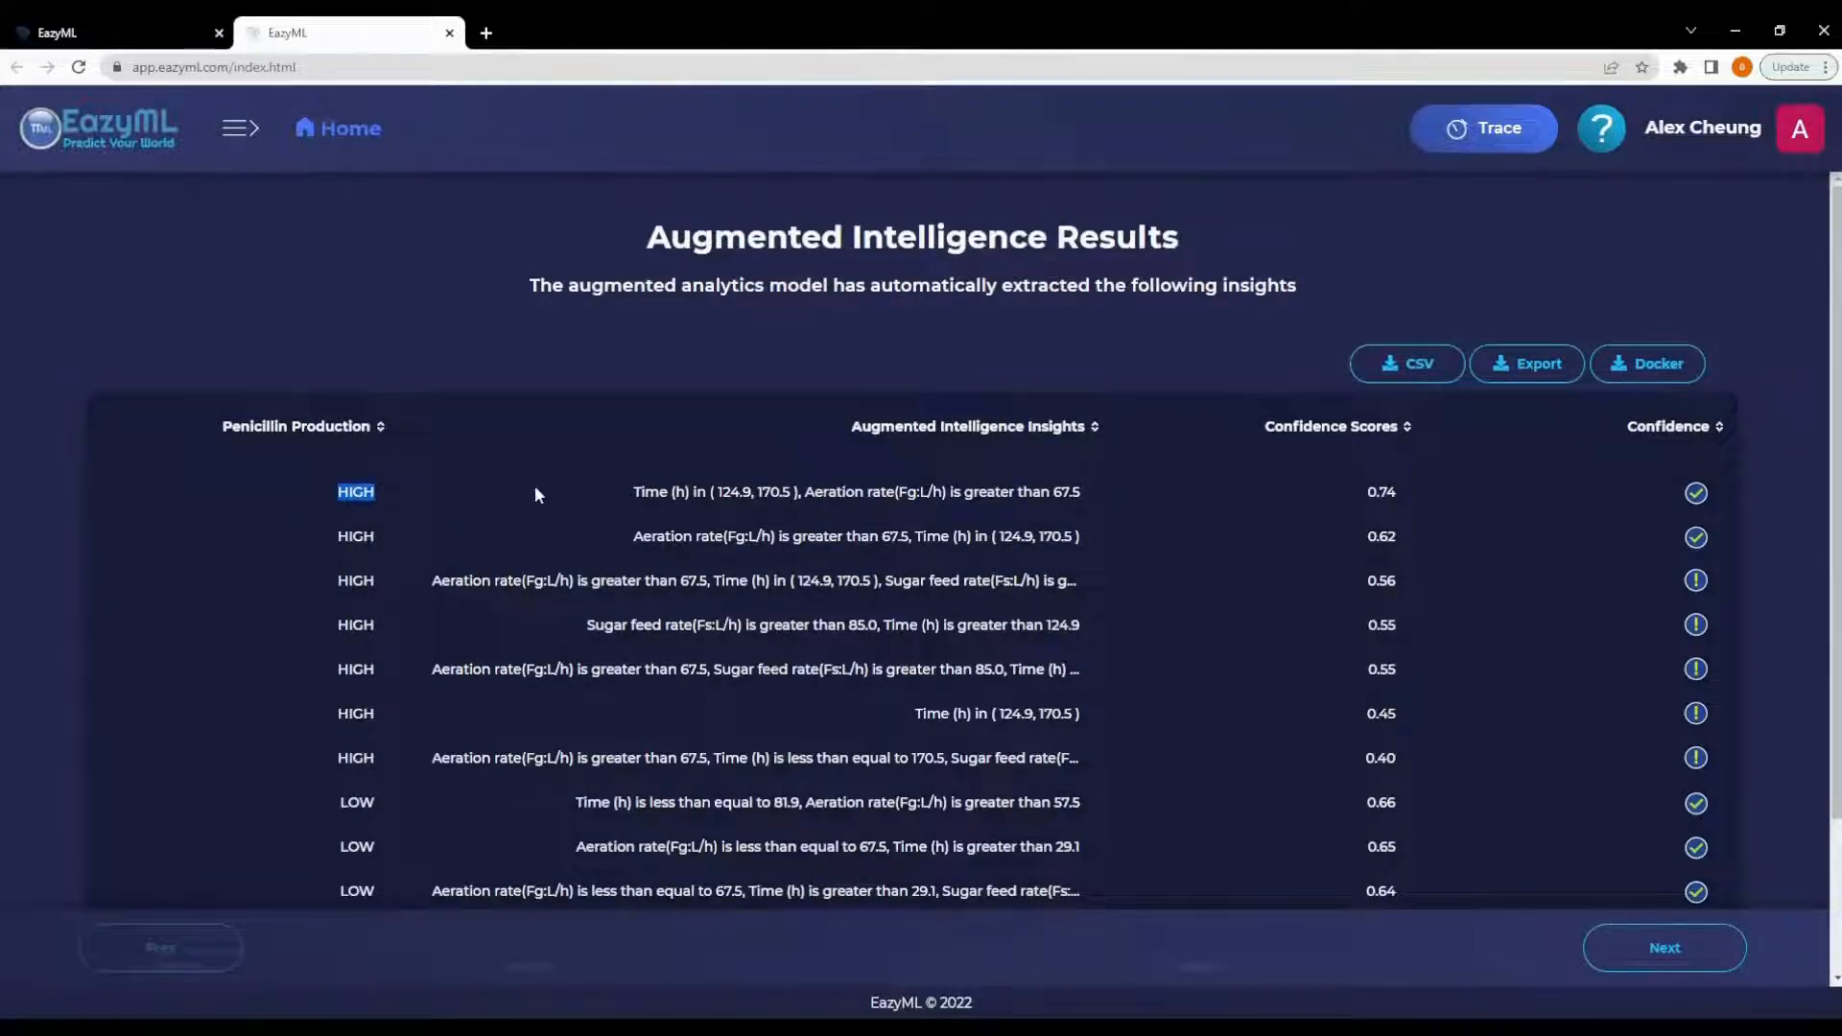
pyautogui.moveTo(624, 482); pyautogui.dragTo(1105, 497)
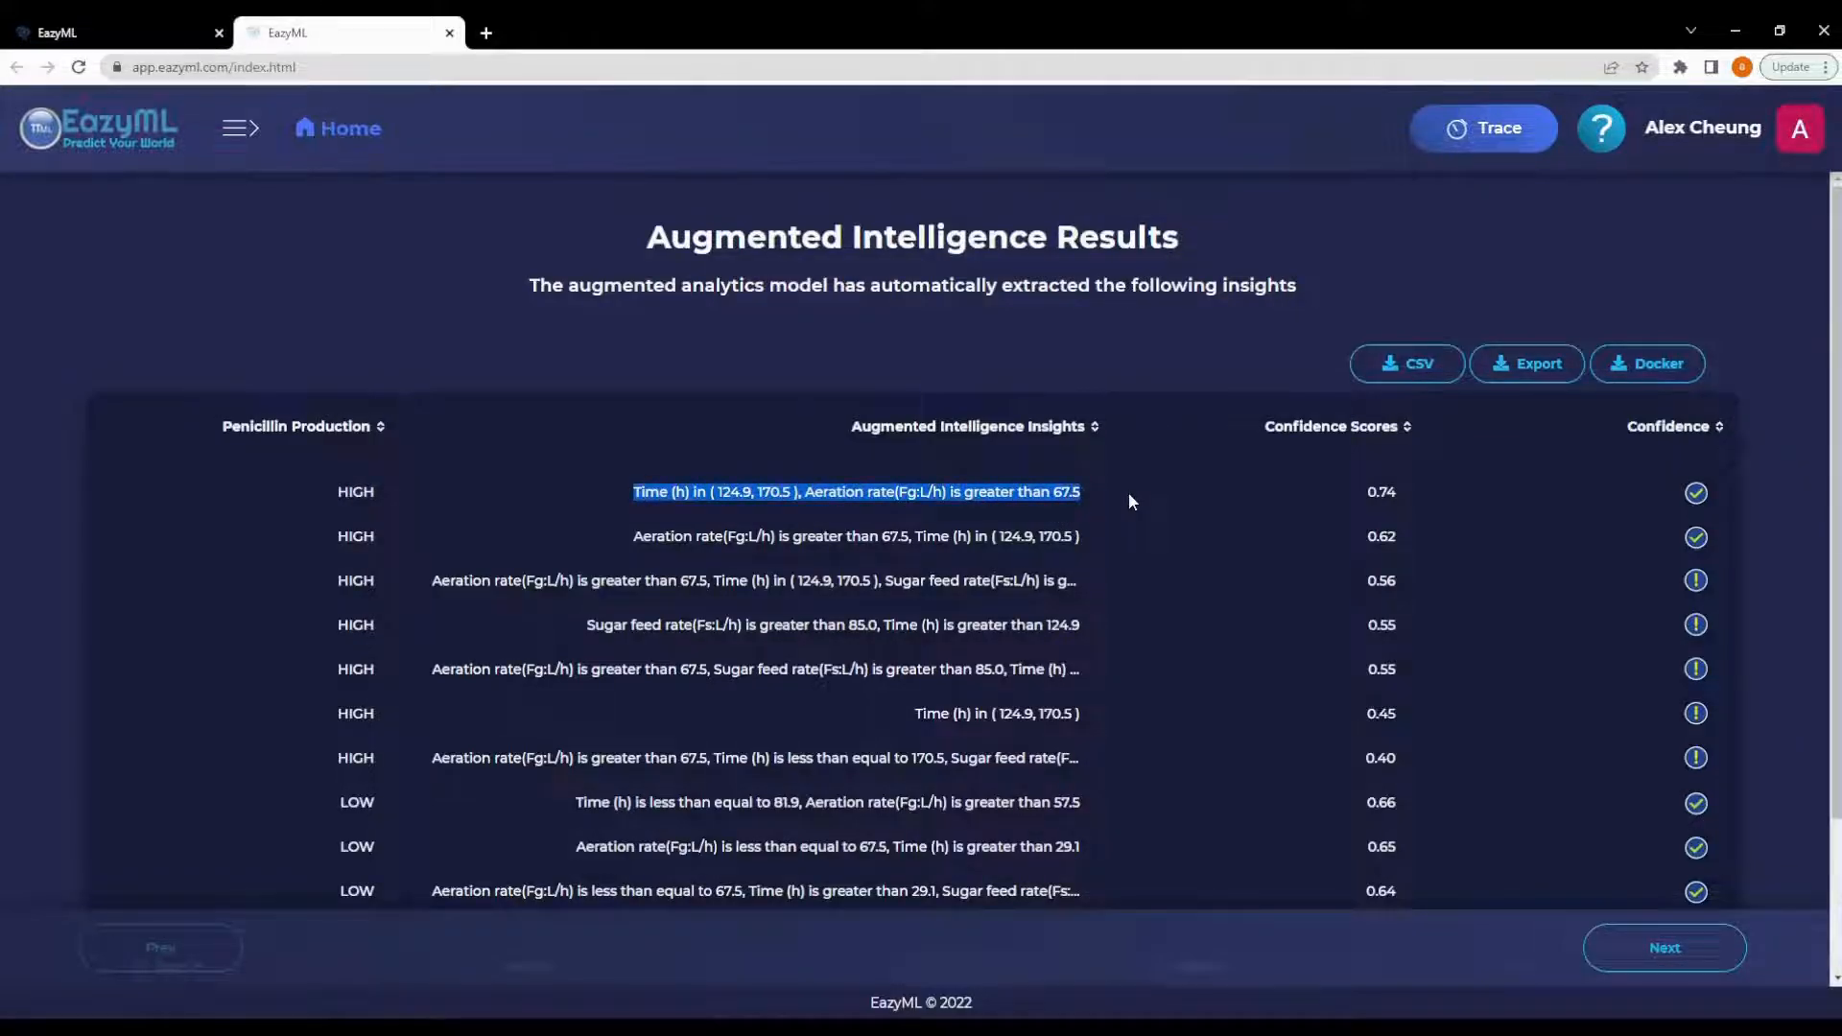
pyautogui.click(1339, 491)
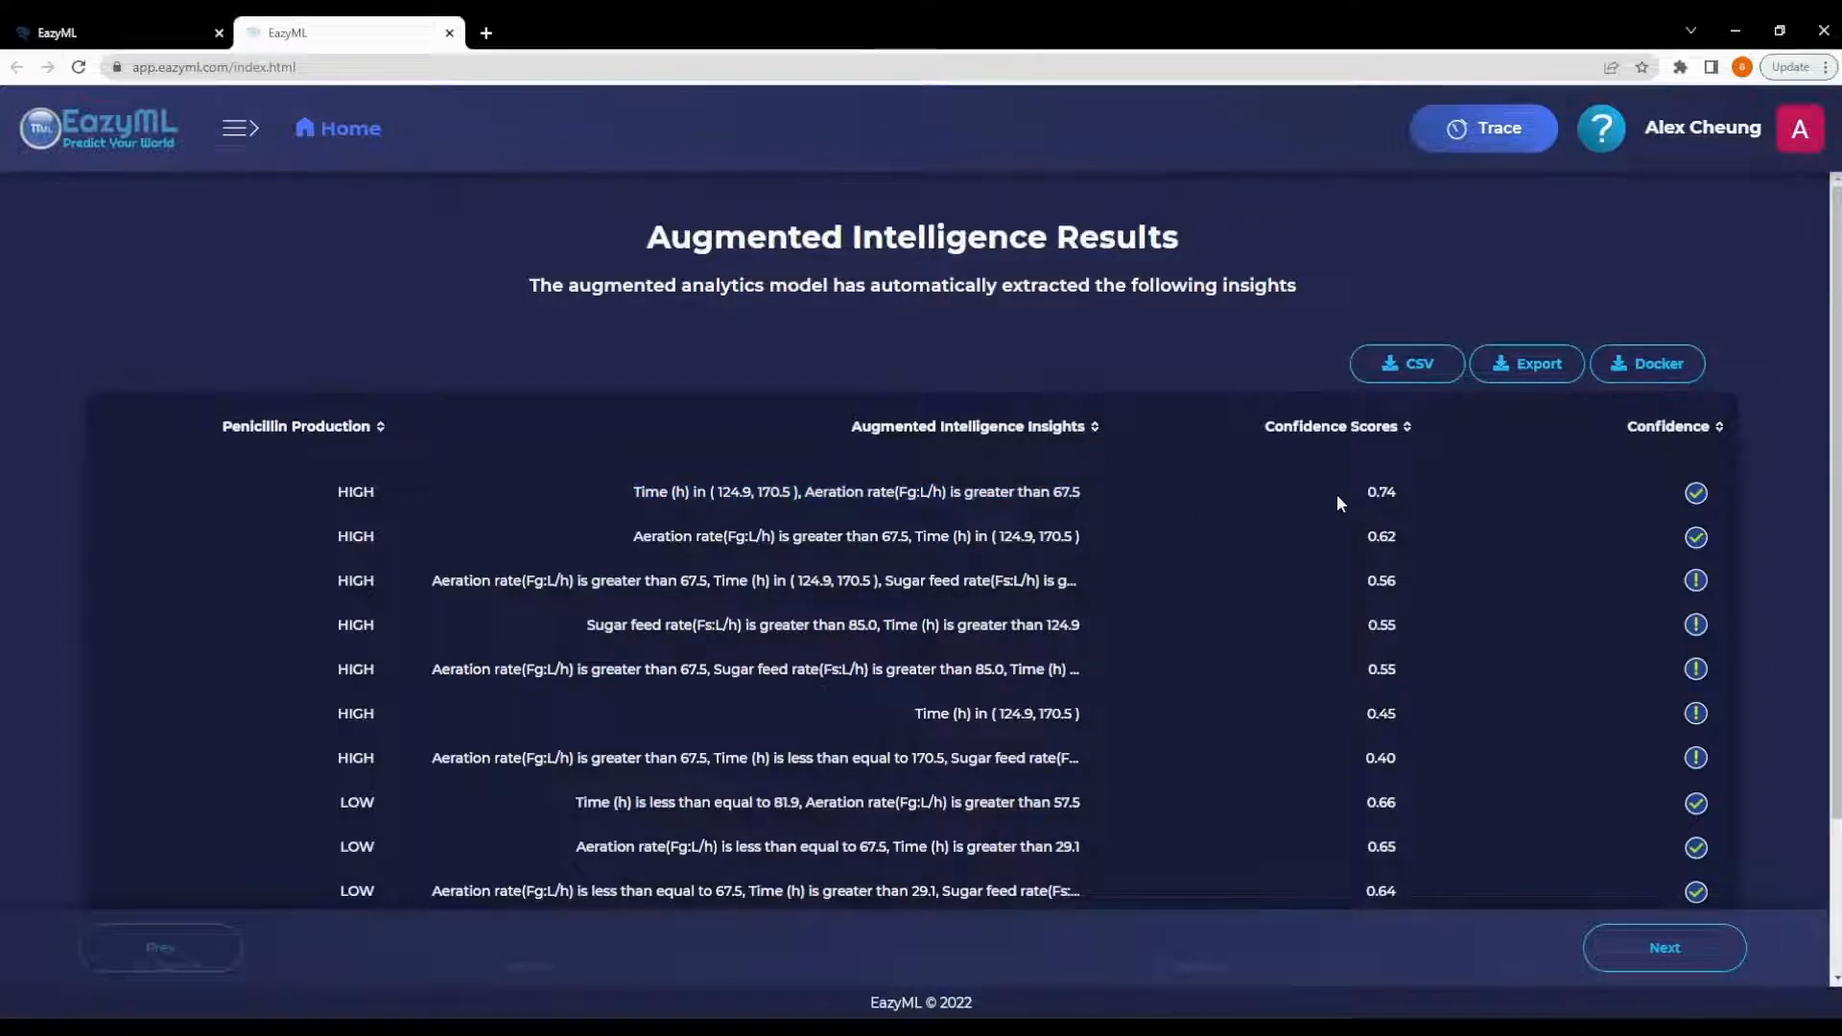
pyautogui.moveTo(1360, 491); pyautogui.dragTo(1416, 491)
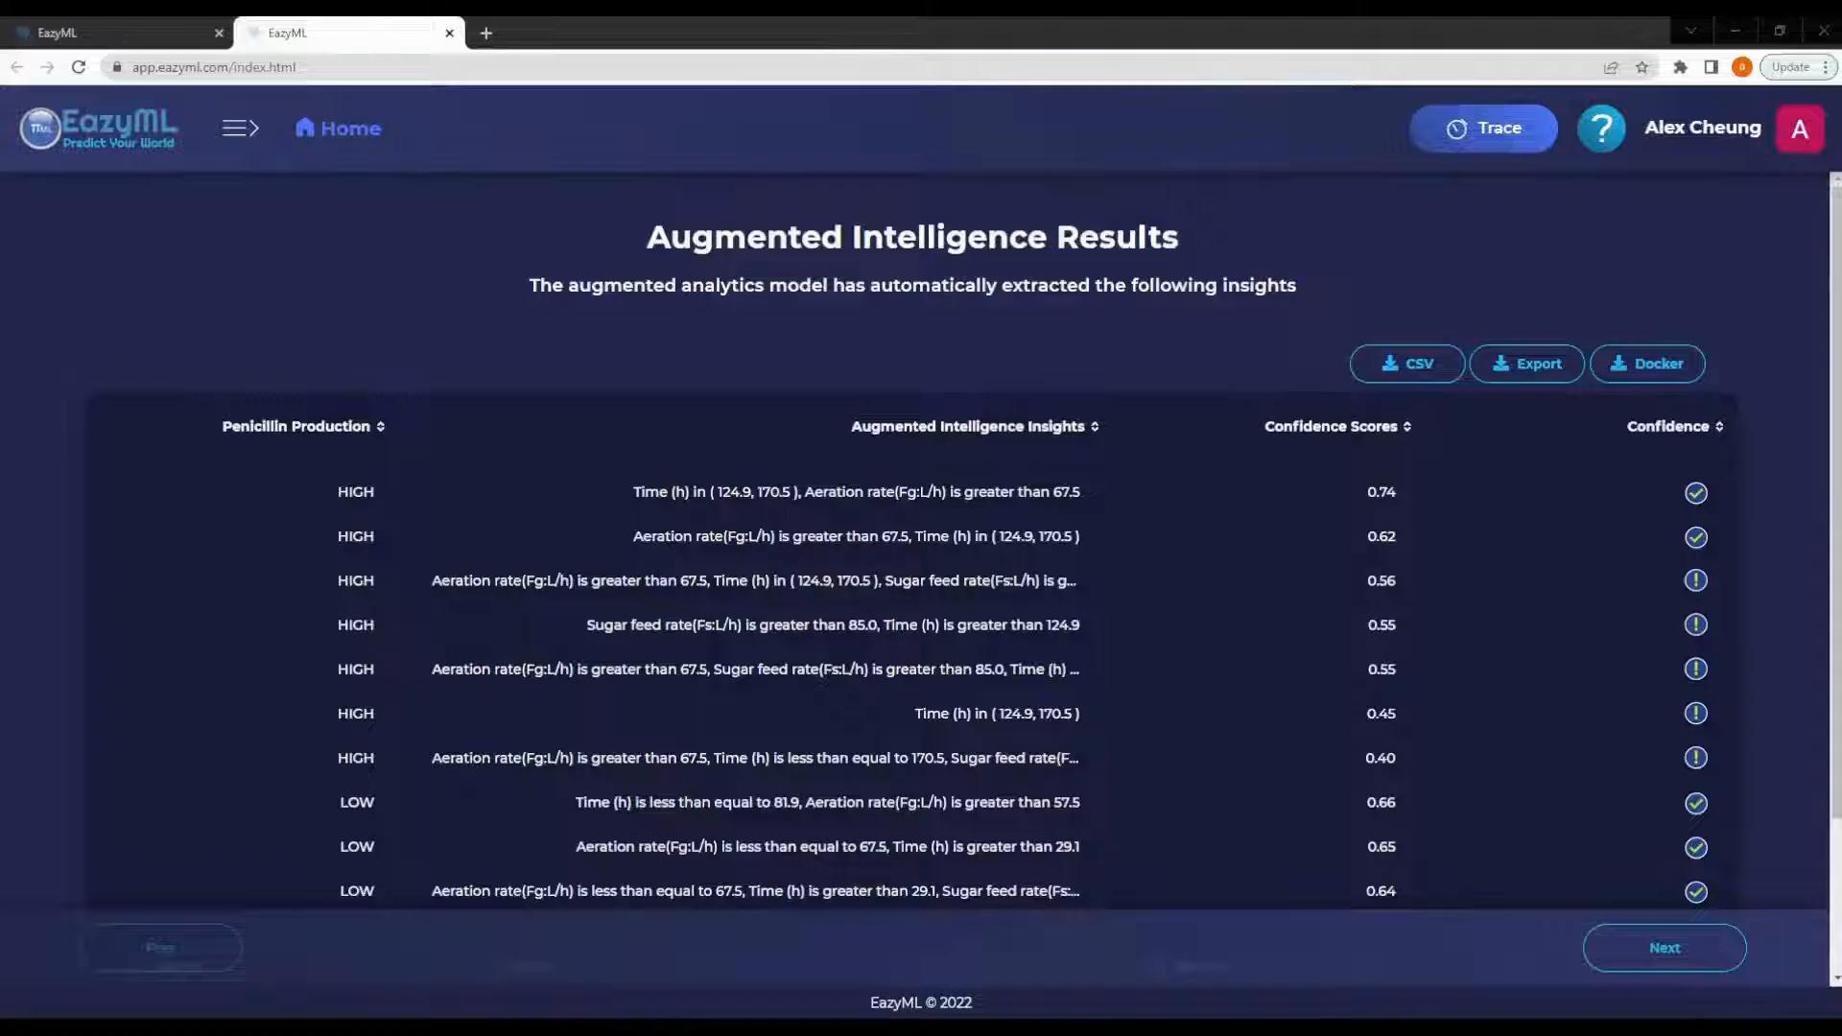
pyautogui.moveTo(1082, 492); pyautogui.dragTo(606, 495)
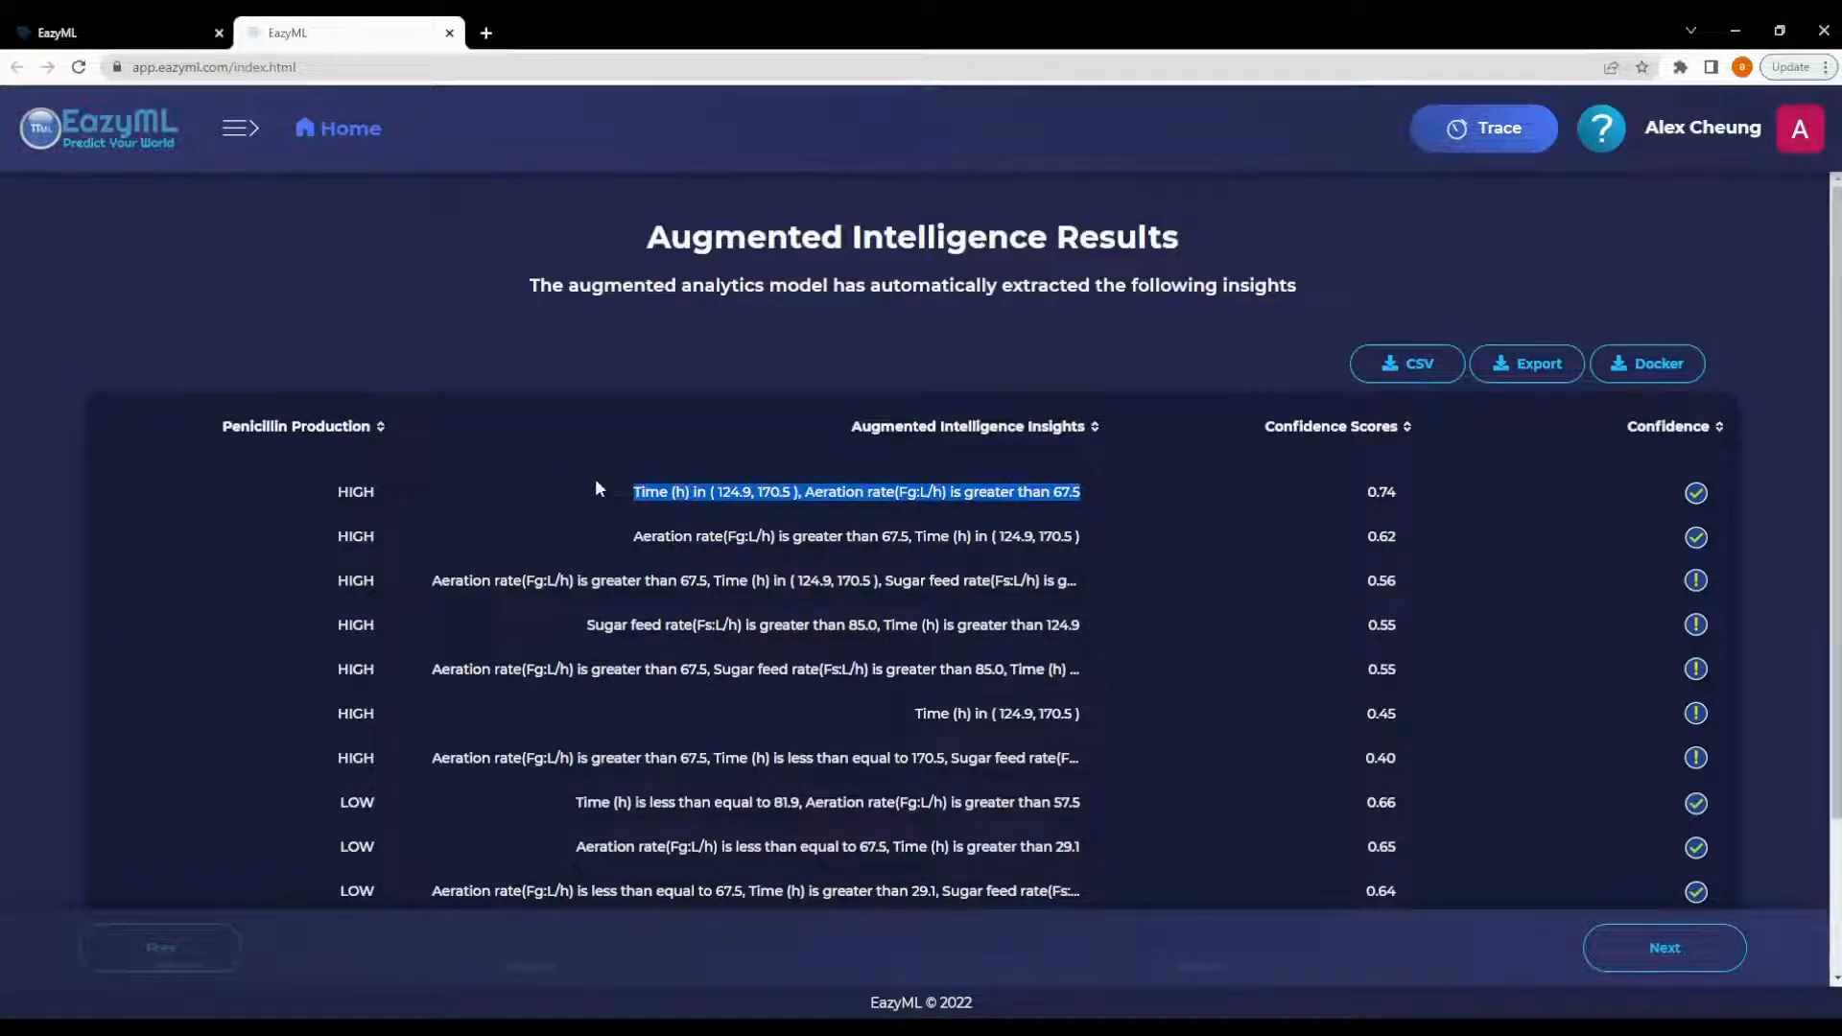
pyautogui.doubleClick(1382, 491)
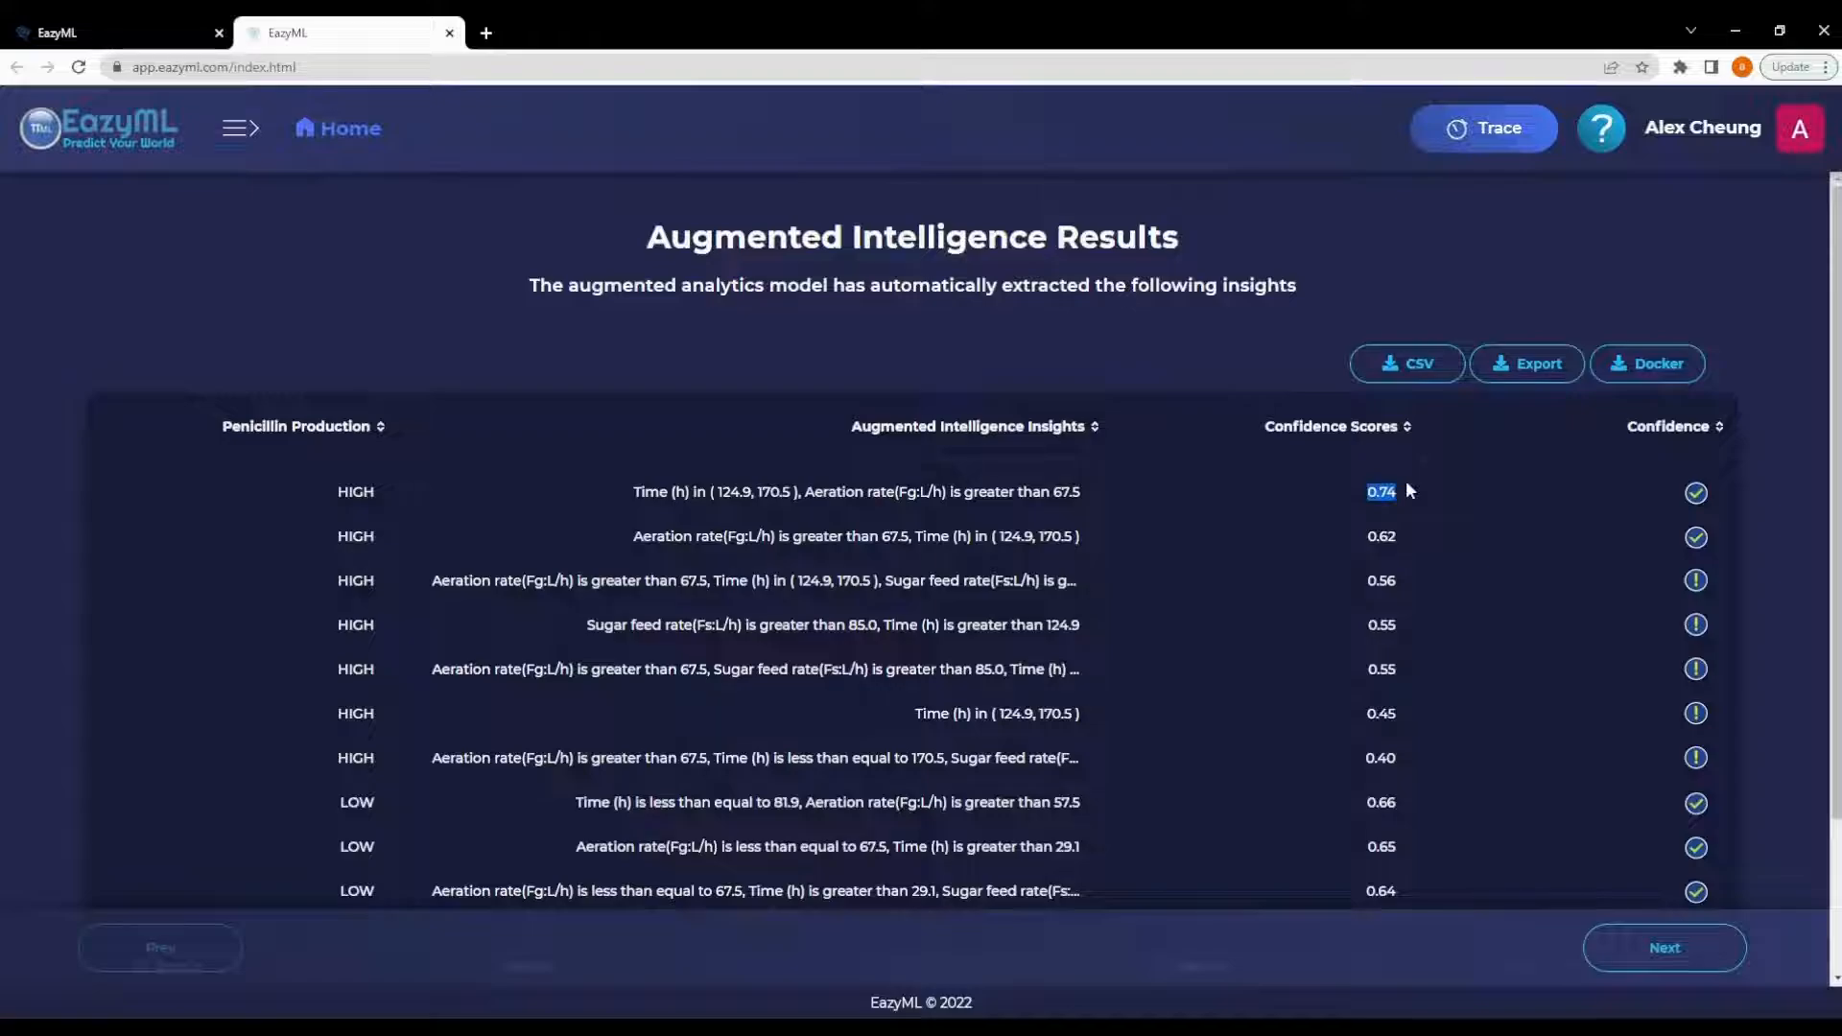
pyautogui.click(1009, 337)
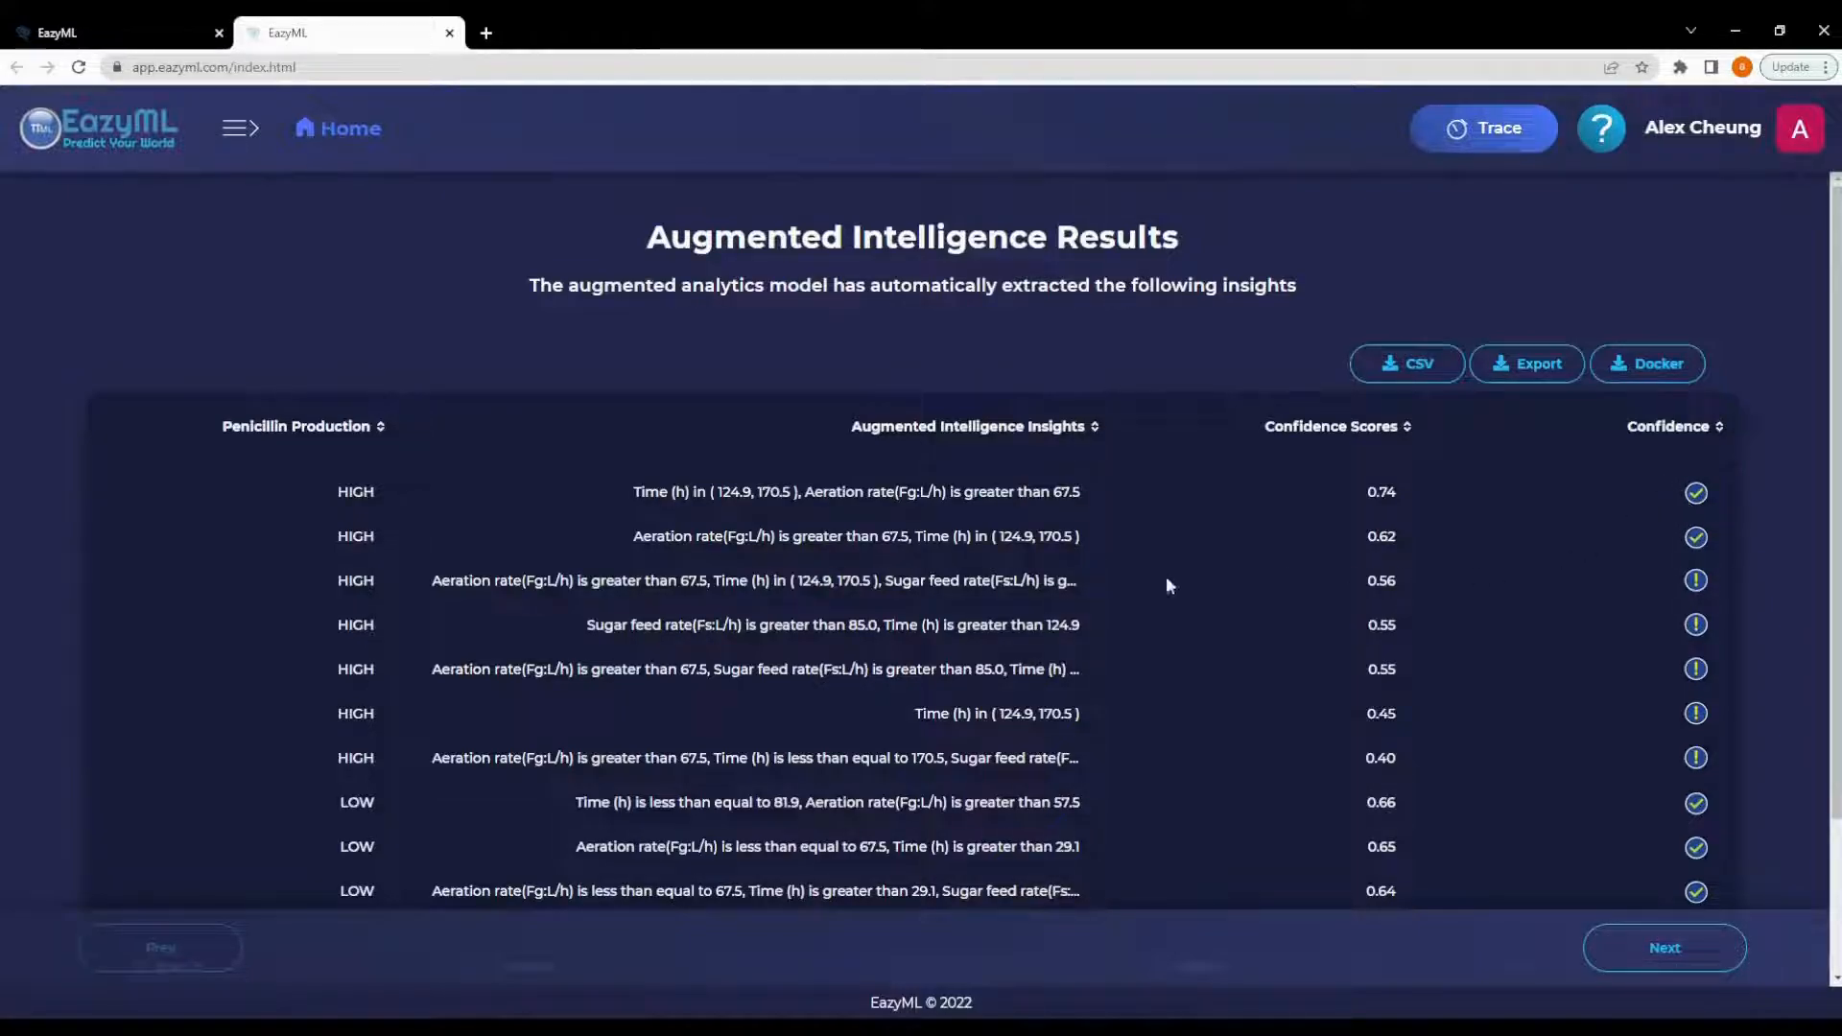
pyautogui.doubleClick(354, 496)
# - Reopen the top insight's range chart, close it, and review its confidence score again
pyautogui.click(816, 485)
pyautogui.click(817, 485)
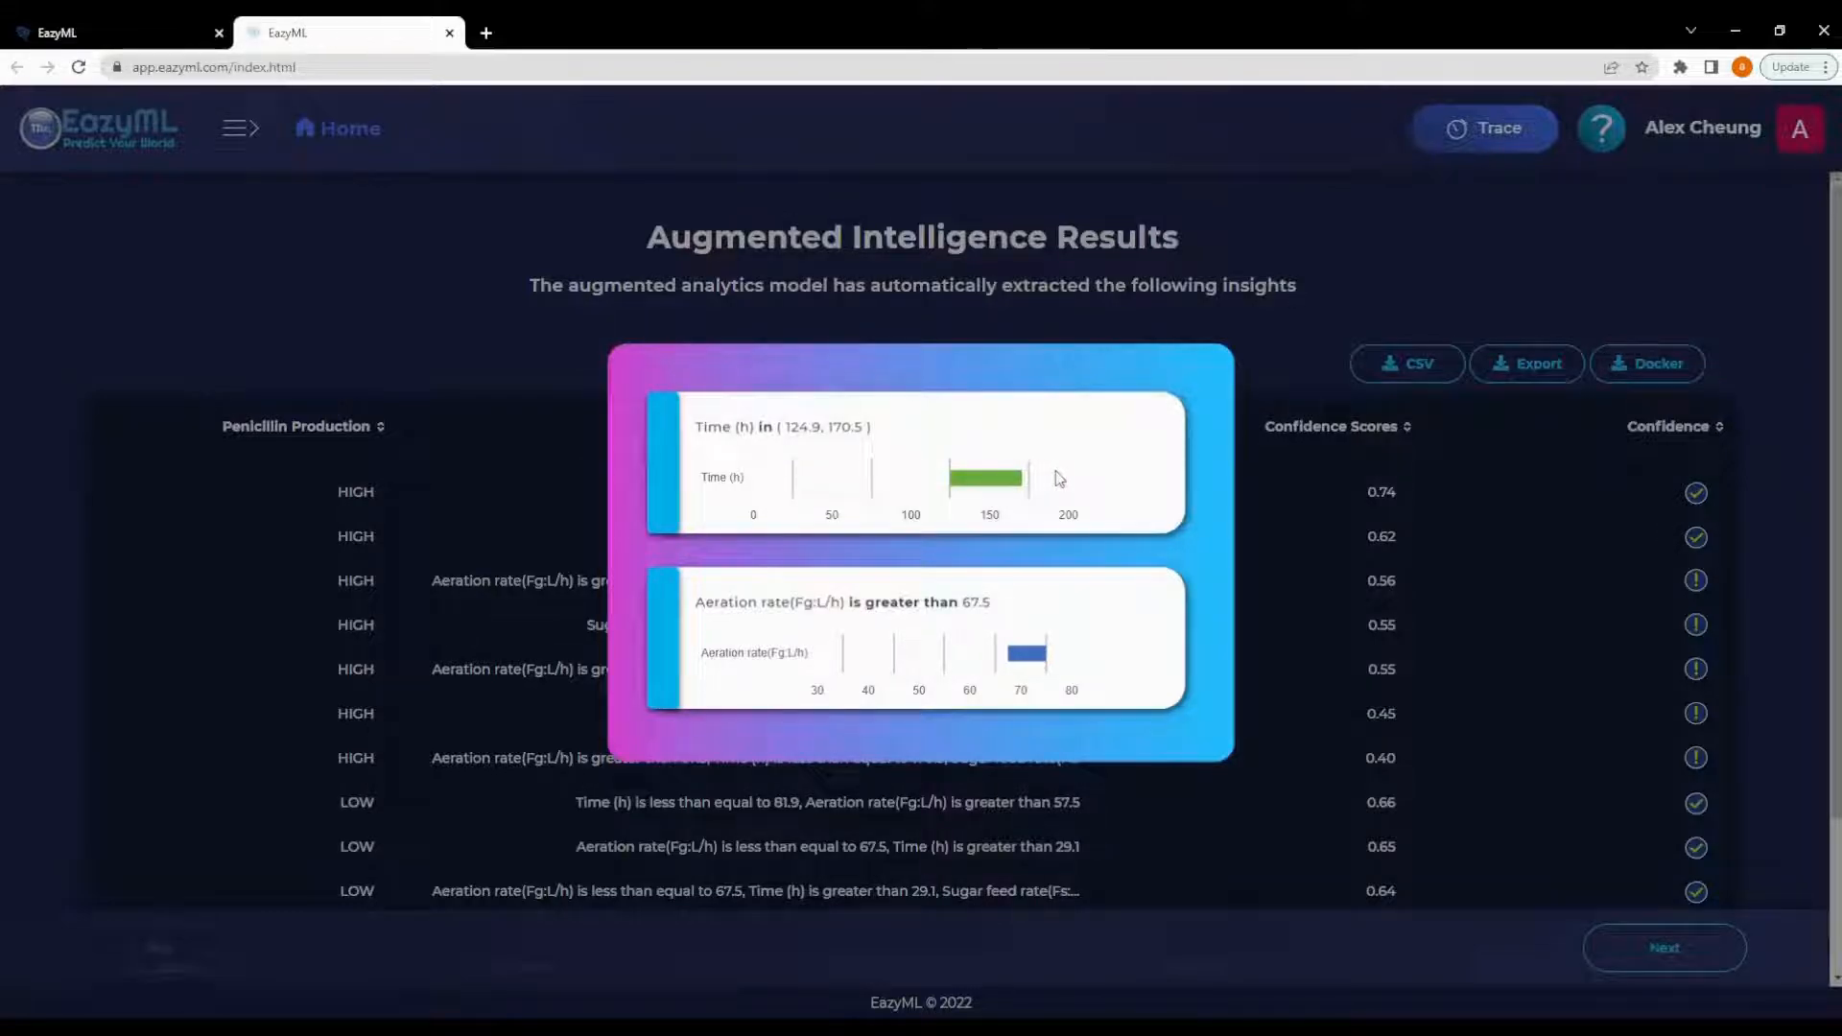
pyautogui.moveTo(997, 481)
pyautogui.click(1308, 598)
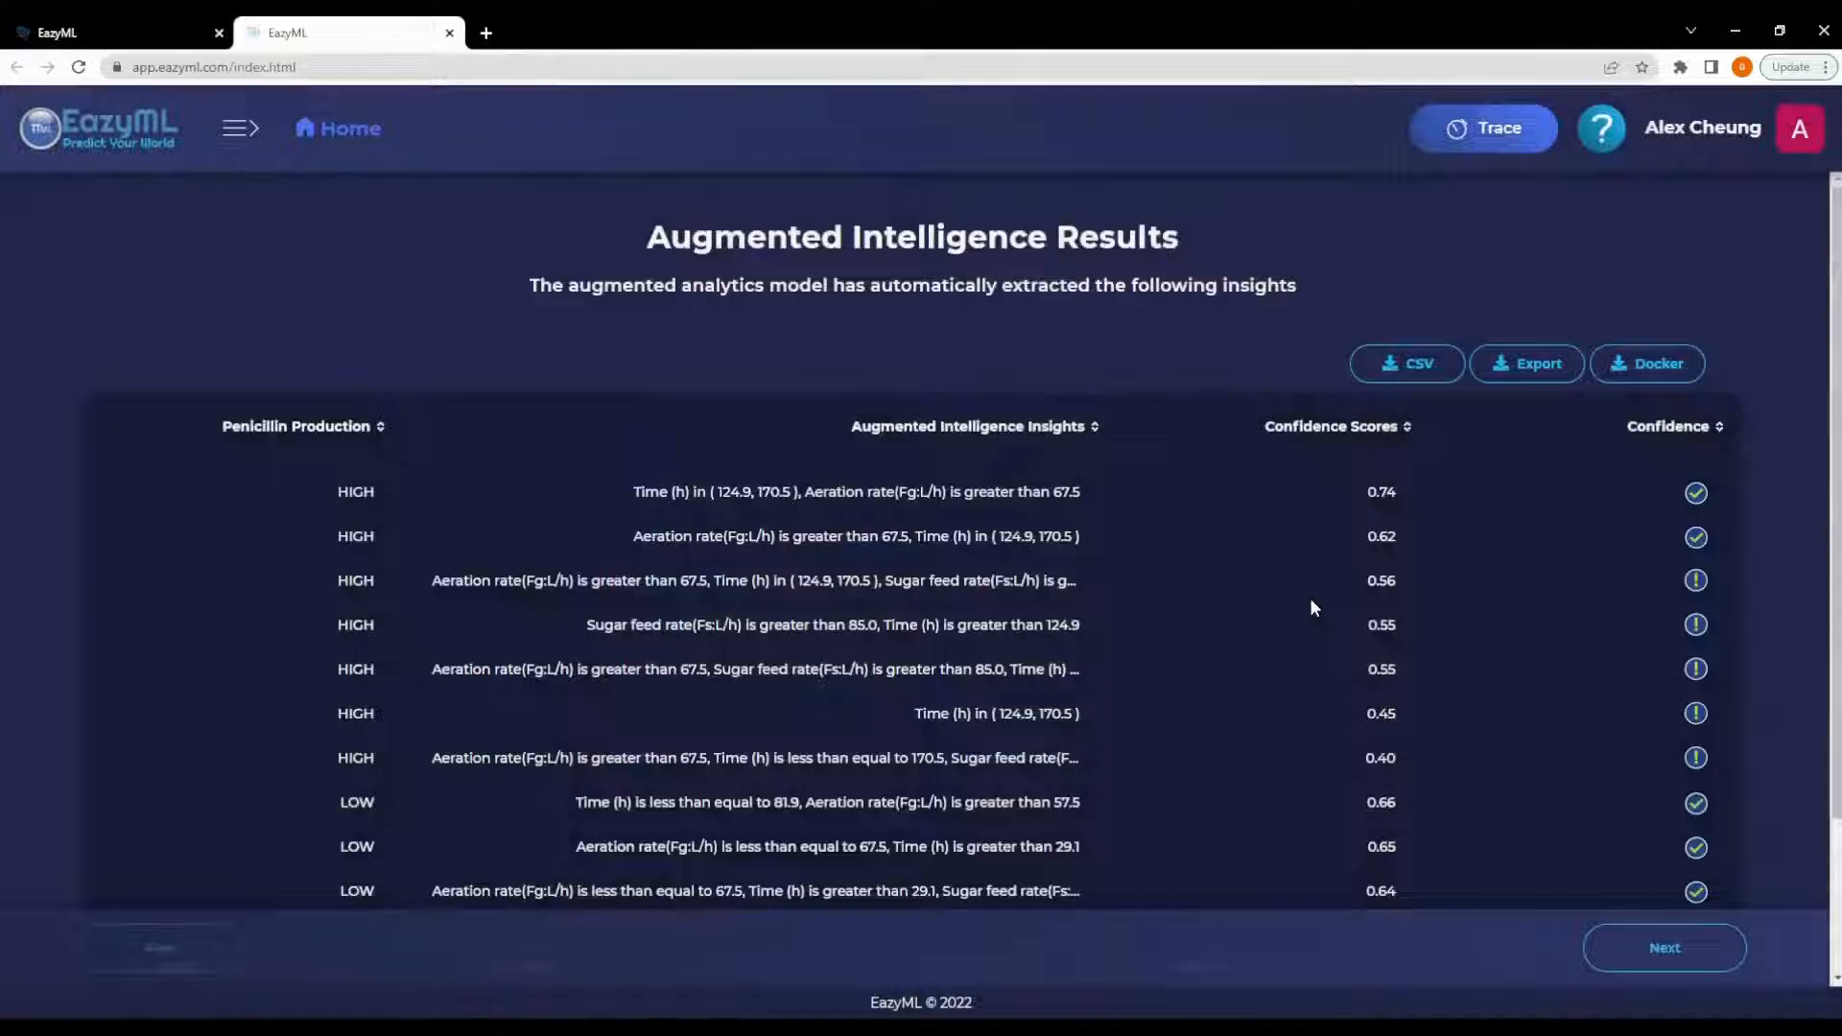
pyautogui.doubleClick(1382, 493)
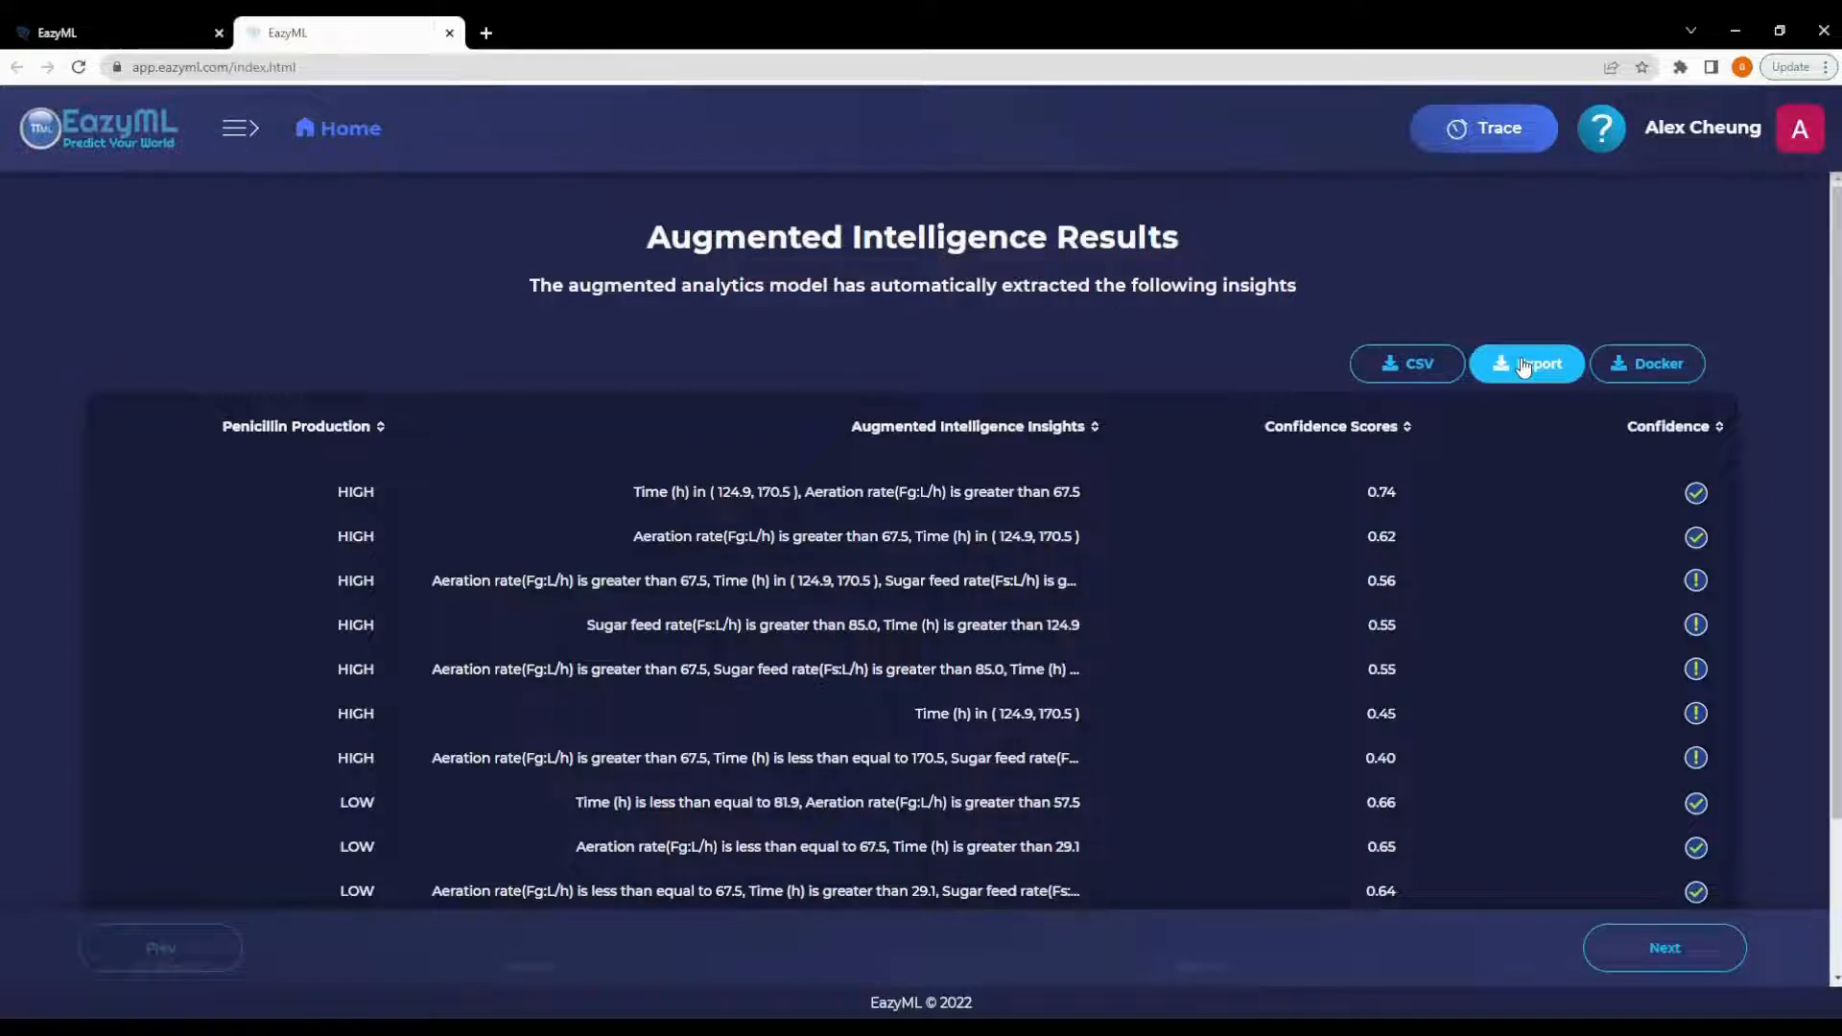
# - Download the augmented intelligence insights as CSV and continue
pyautogui.click(1399, 368)
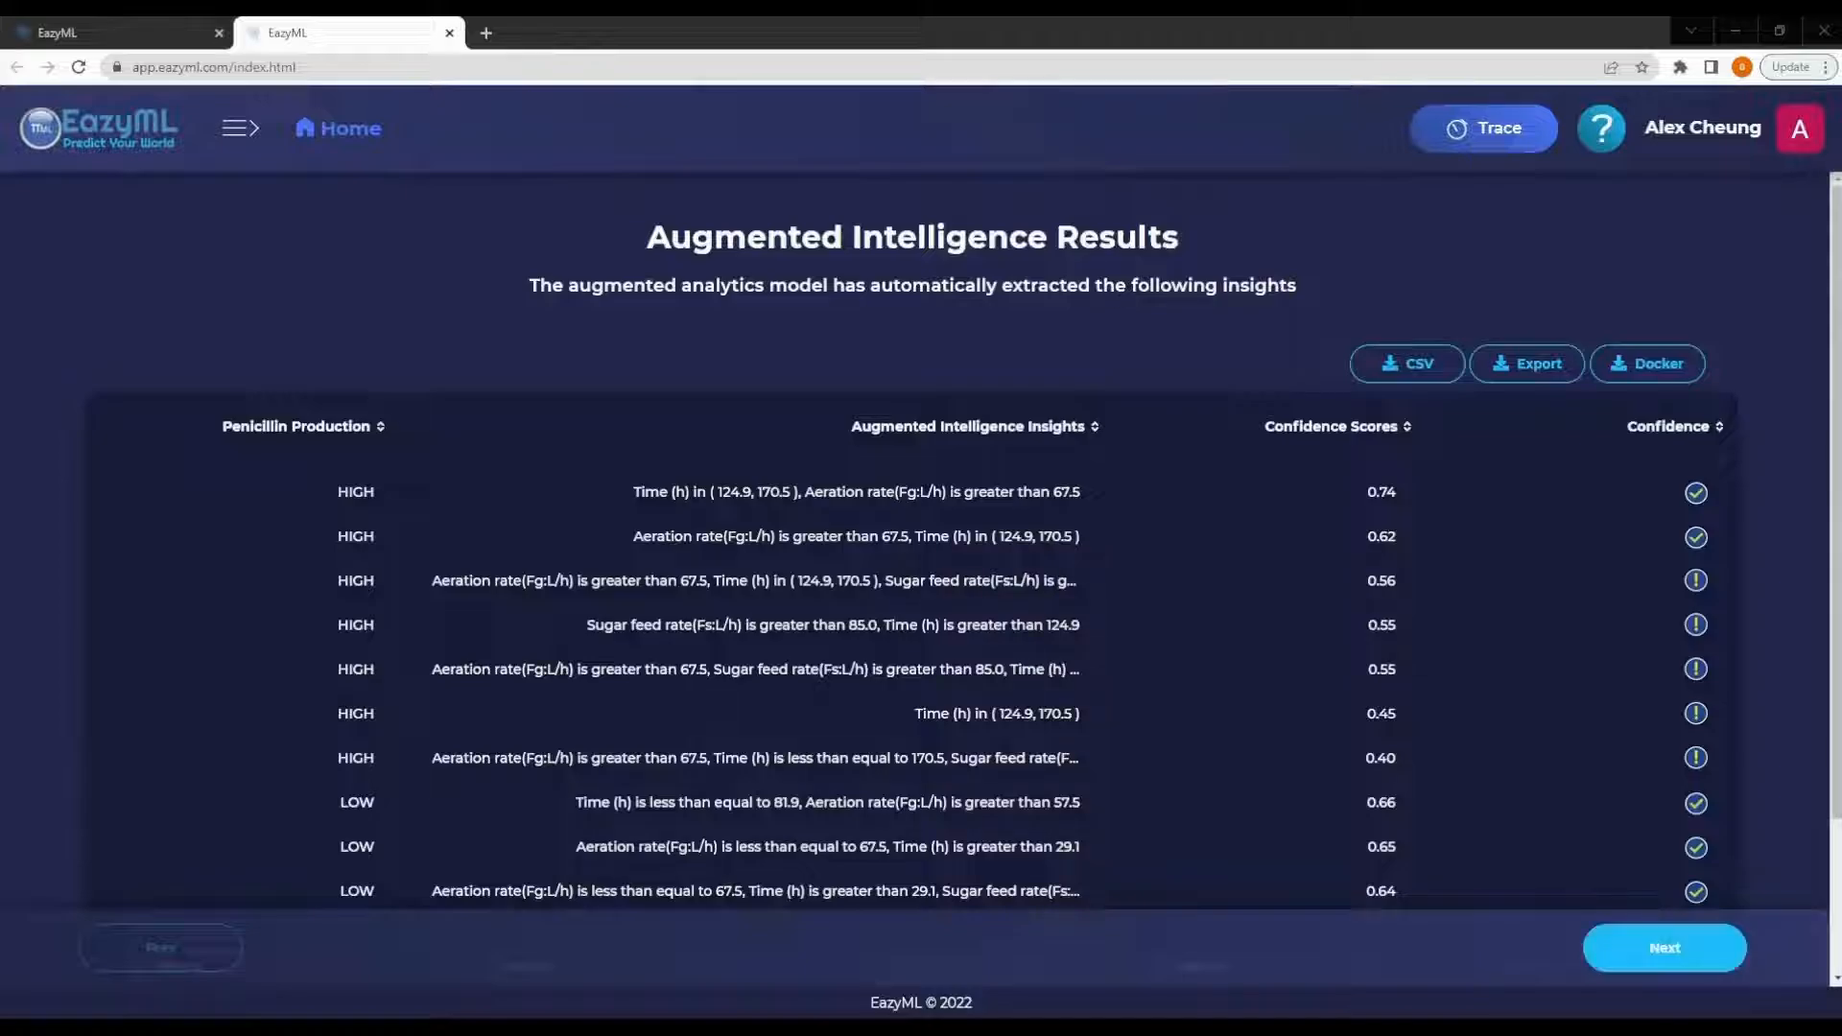
pyautogui.click(1665, 948)
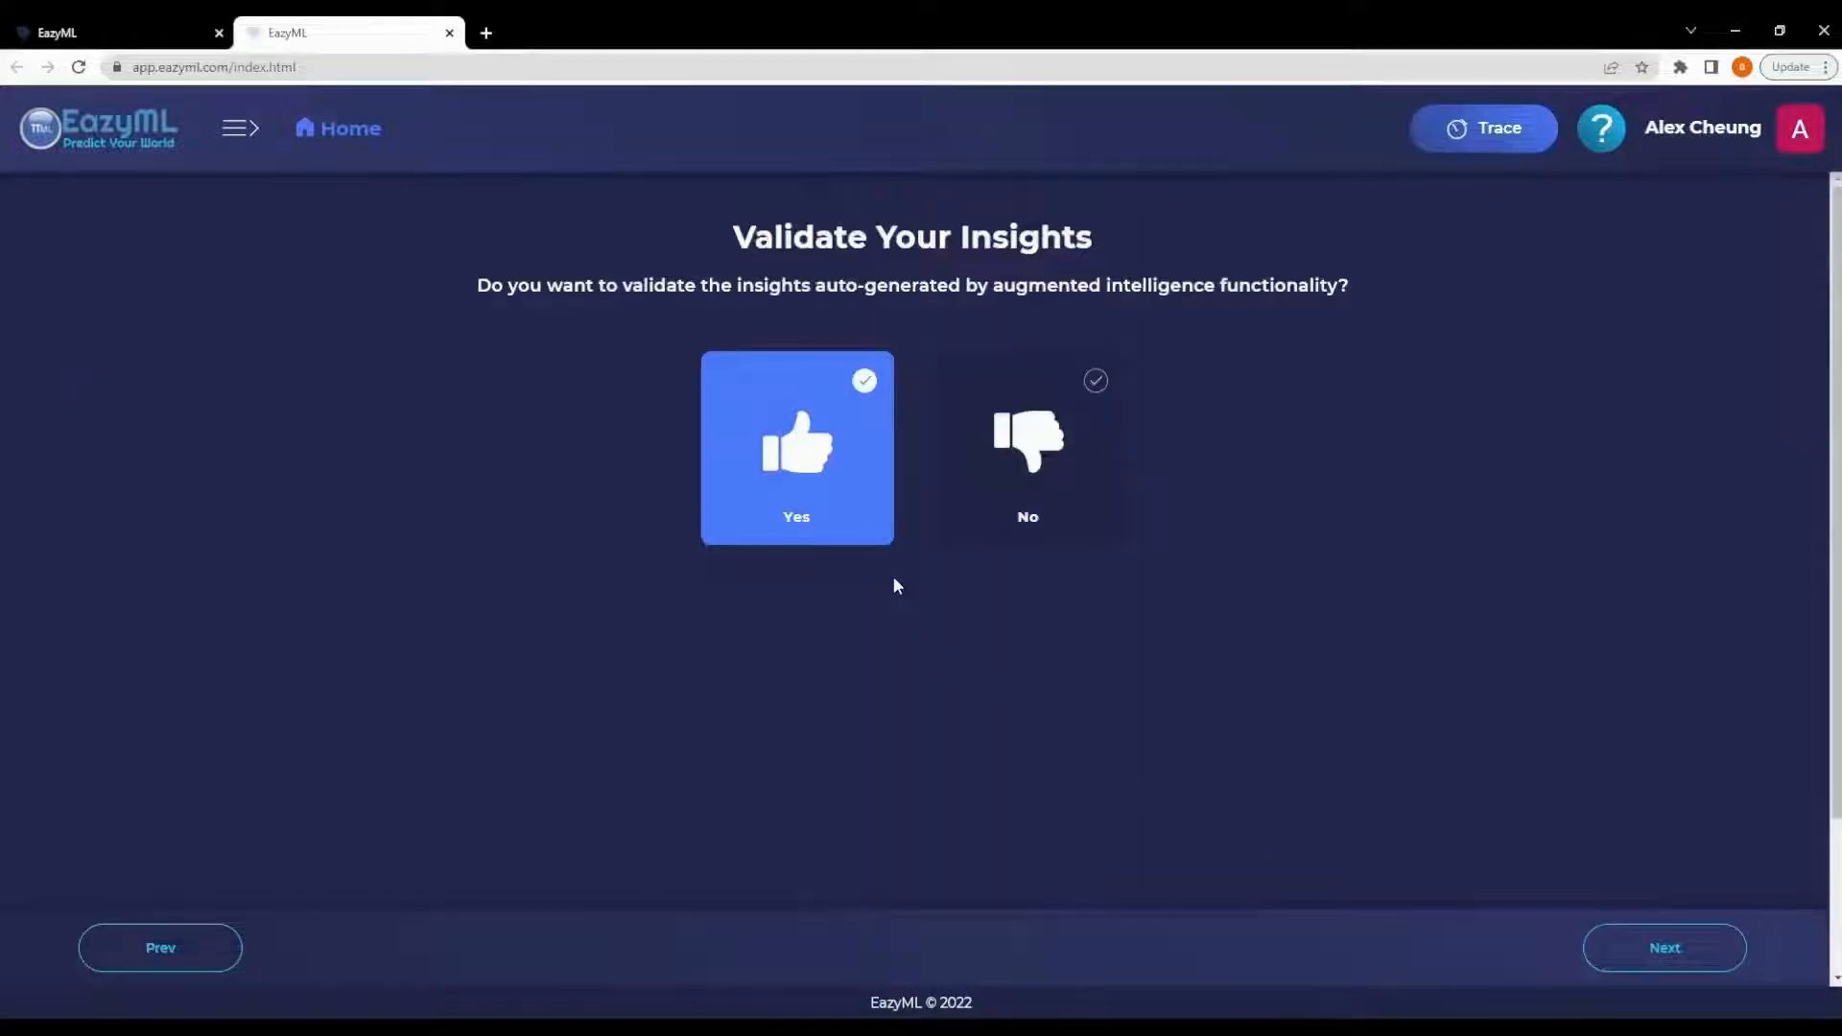
# - Choose to validate the insights and apply the top HIGH insight on Time (h) and Aeration rate
pyautogui.click(753, 503)
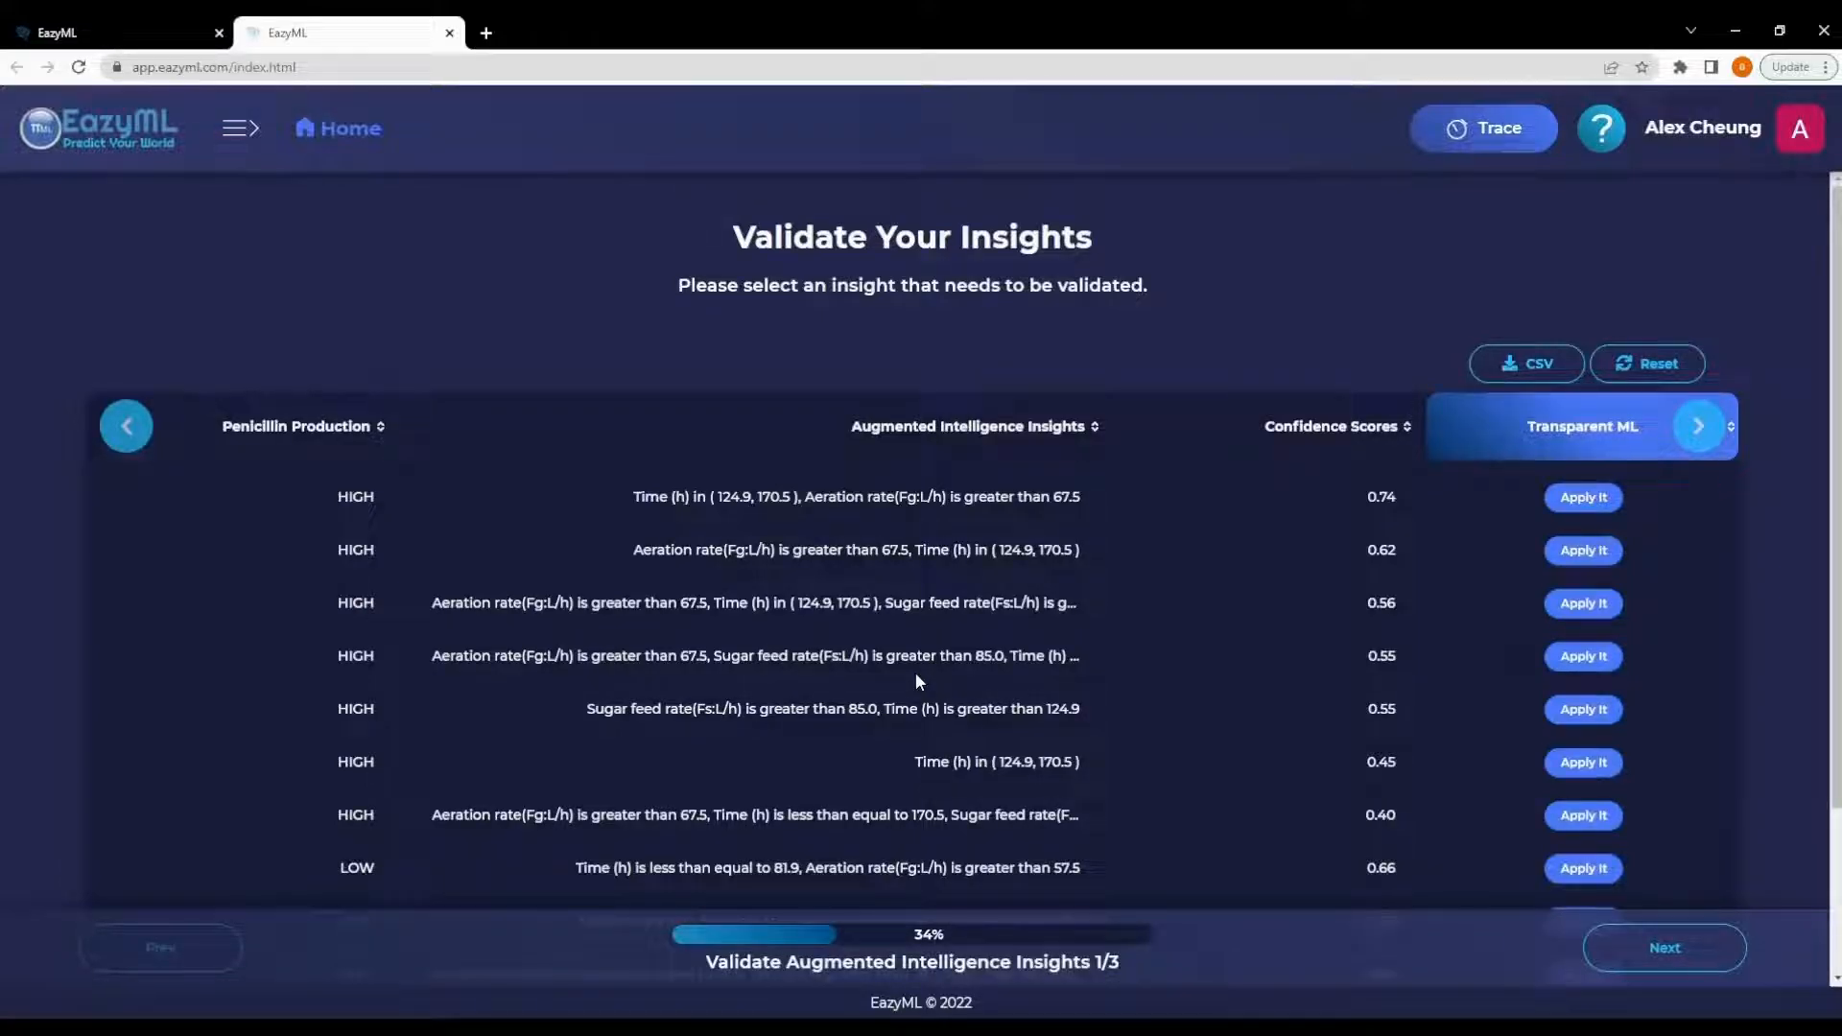
pyautogui.scroll(-2, 1114, 658)
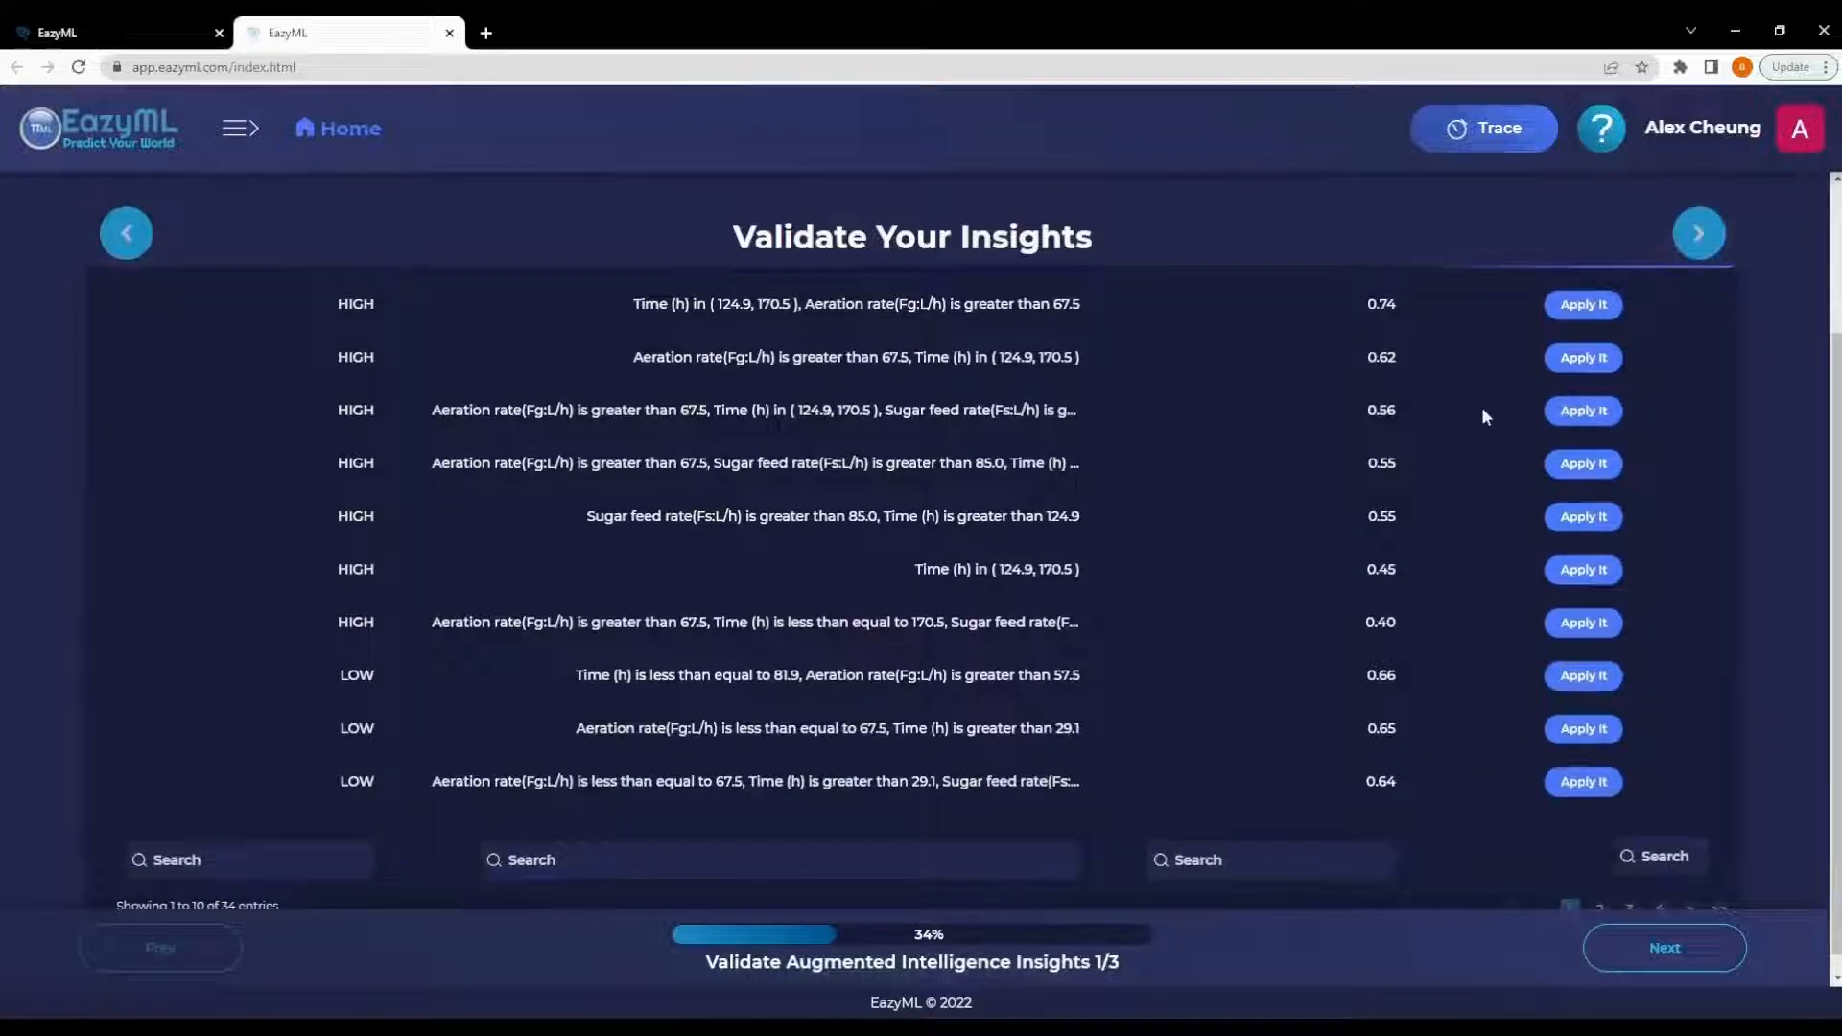
pyautogui.click(1575, 307)
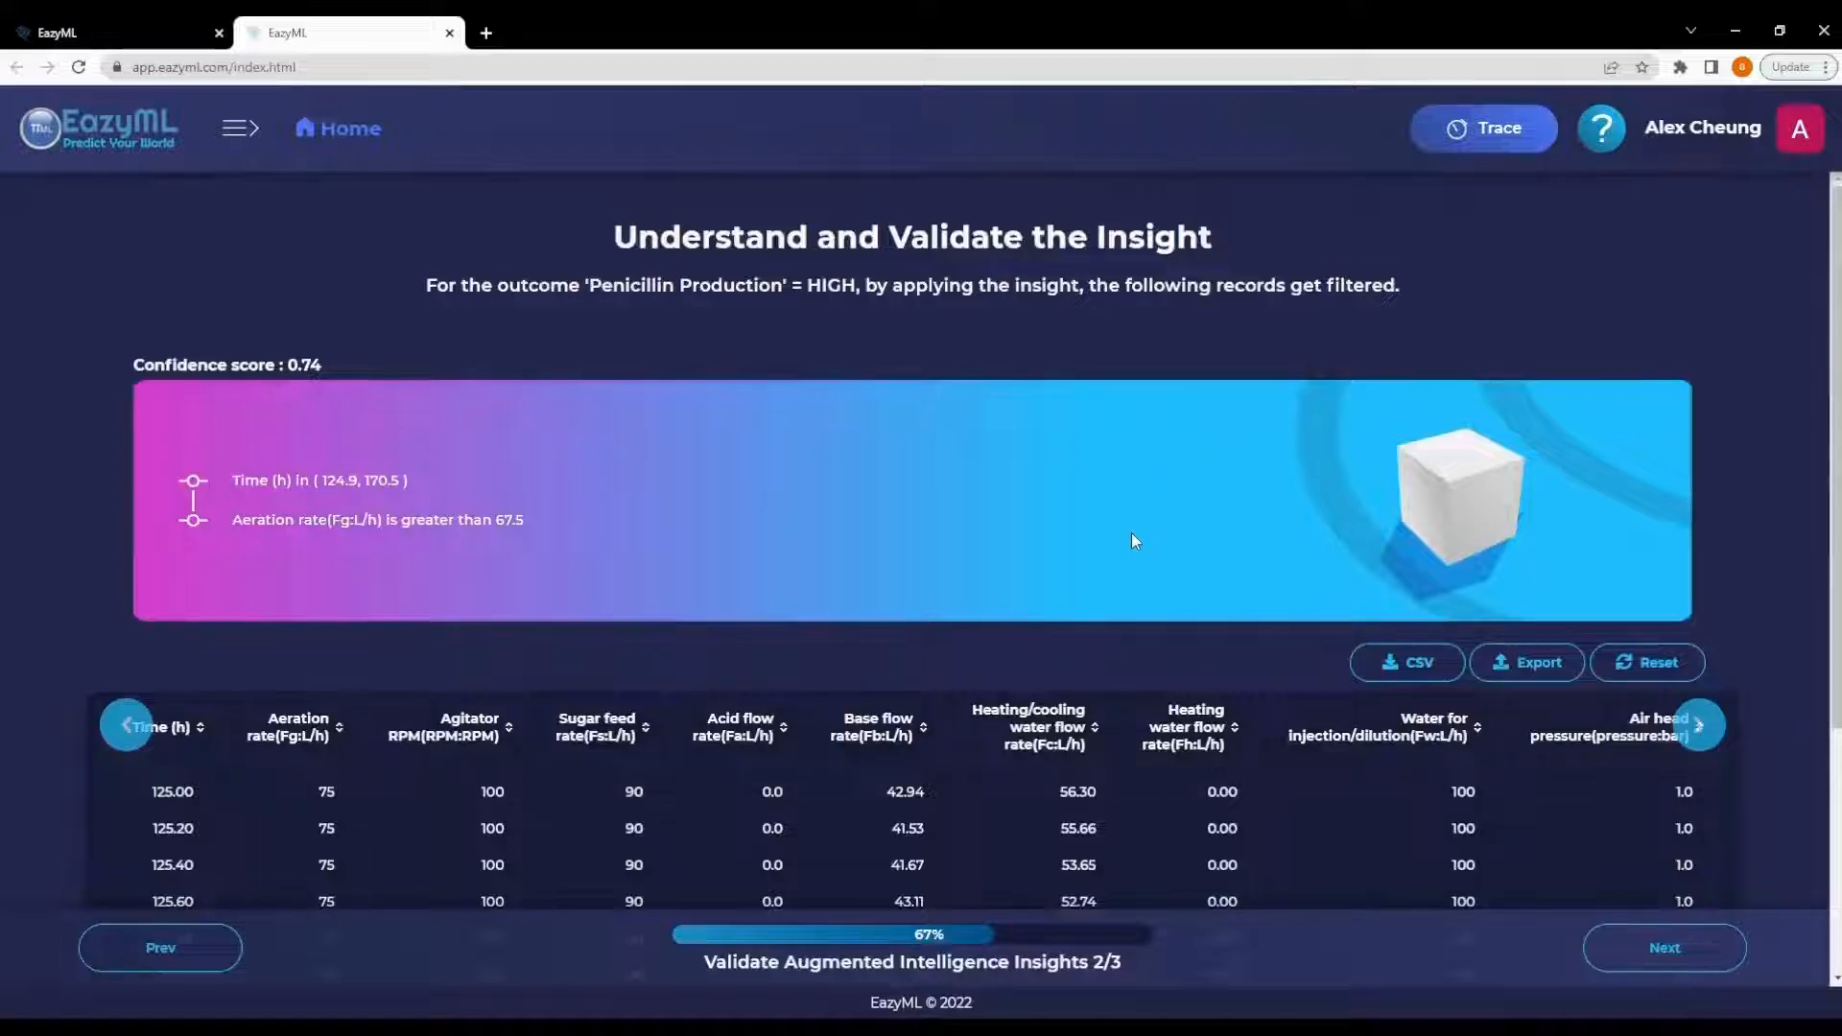
# - Review the insight's conditions and the filtered records across all columns
pyautogui.moveTo(532, 526); pyautogui.dragTo(153, 472)
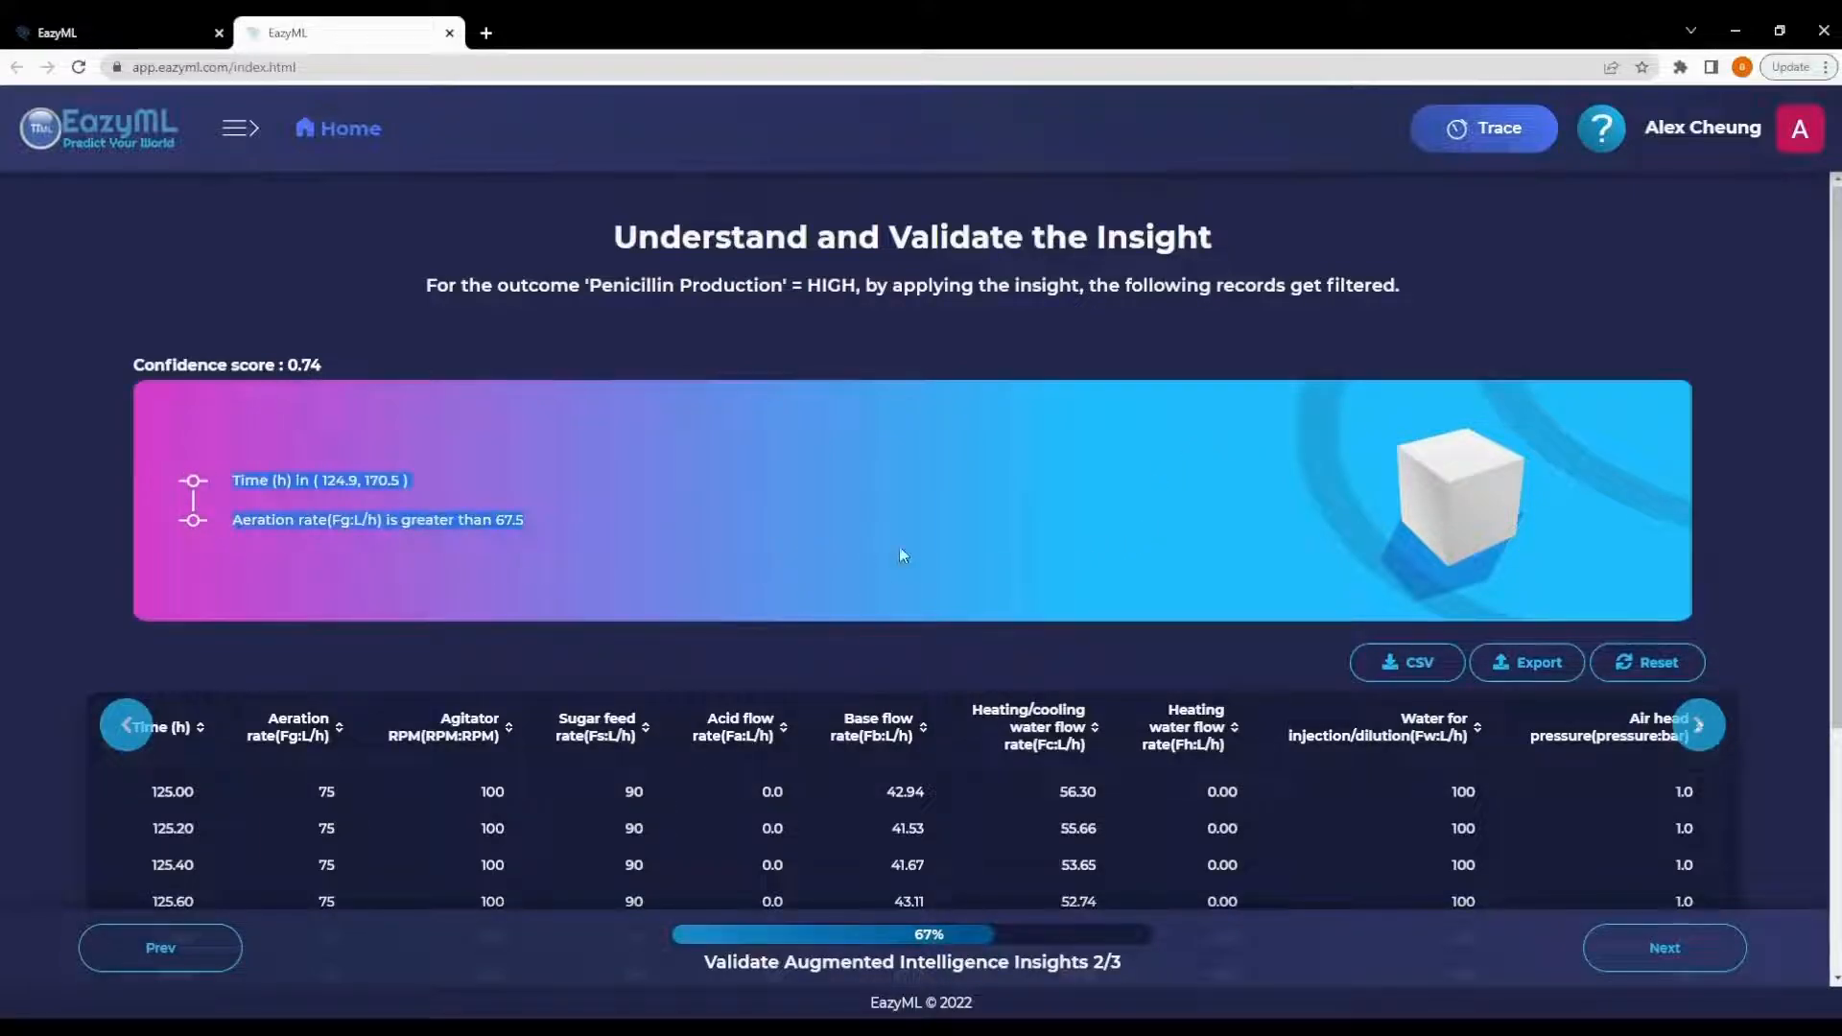
pyautogui.scroll(-5, 899, 545)
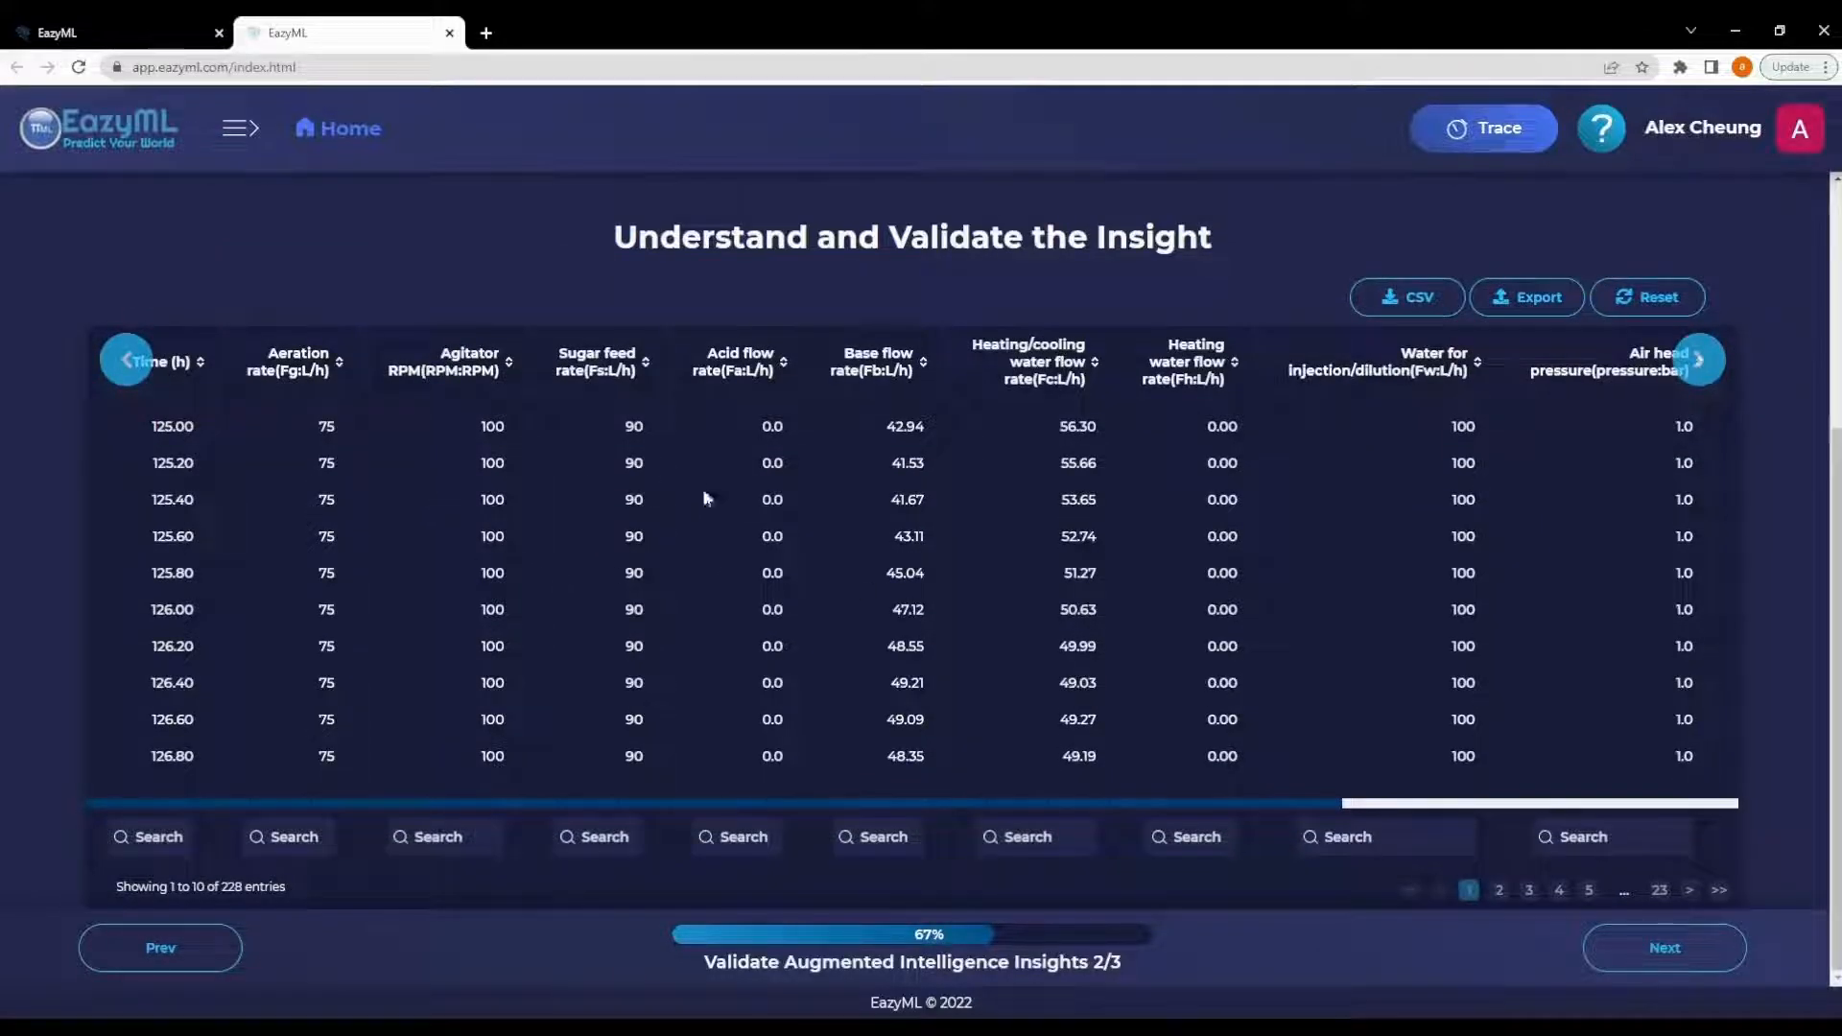
pyautogui.moveTo(1074, 802); pyautogui.dragTo(1574, 802)
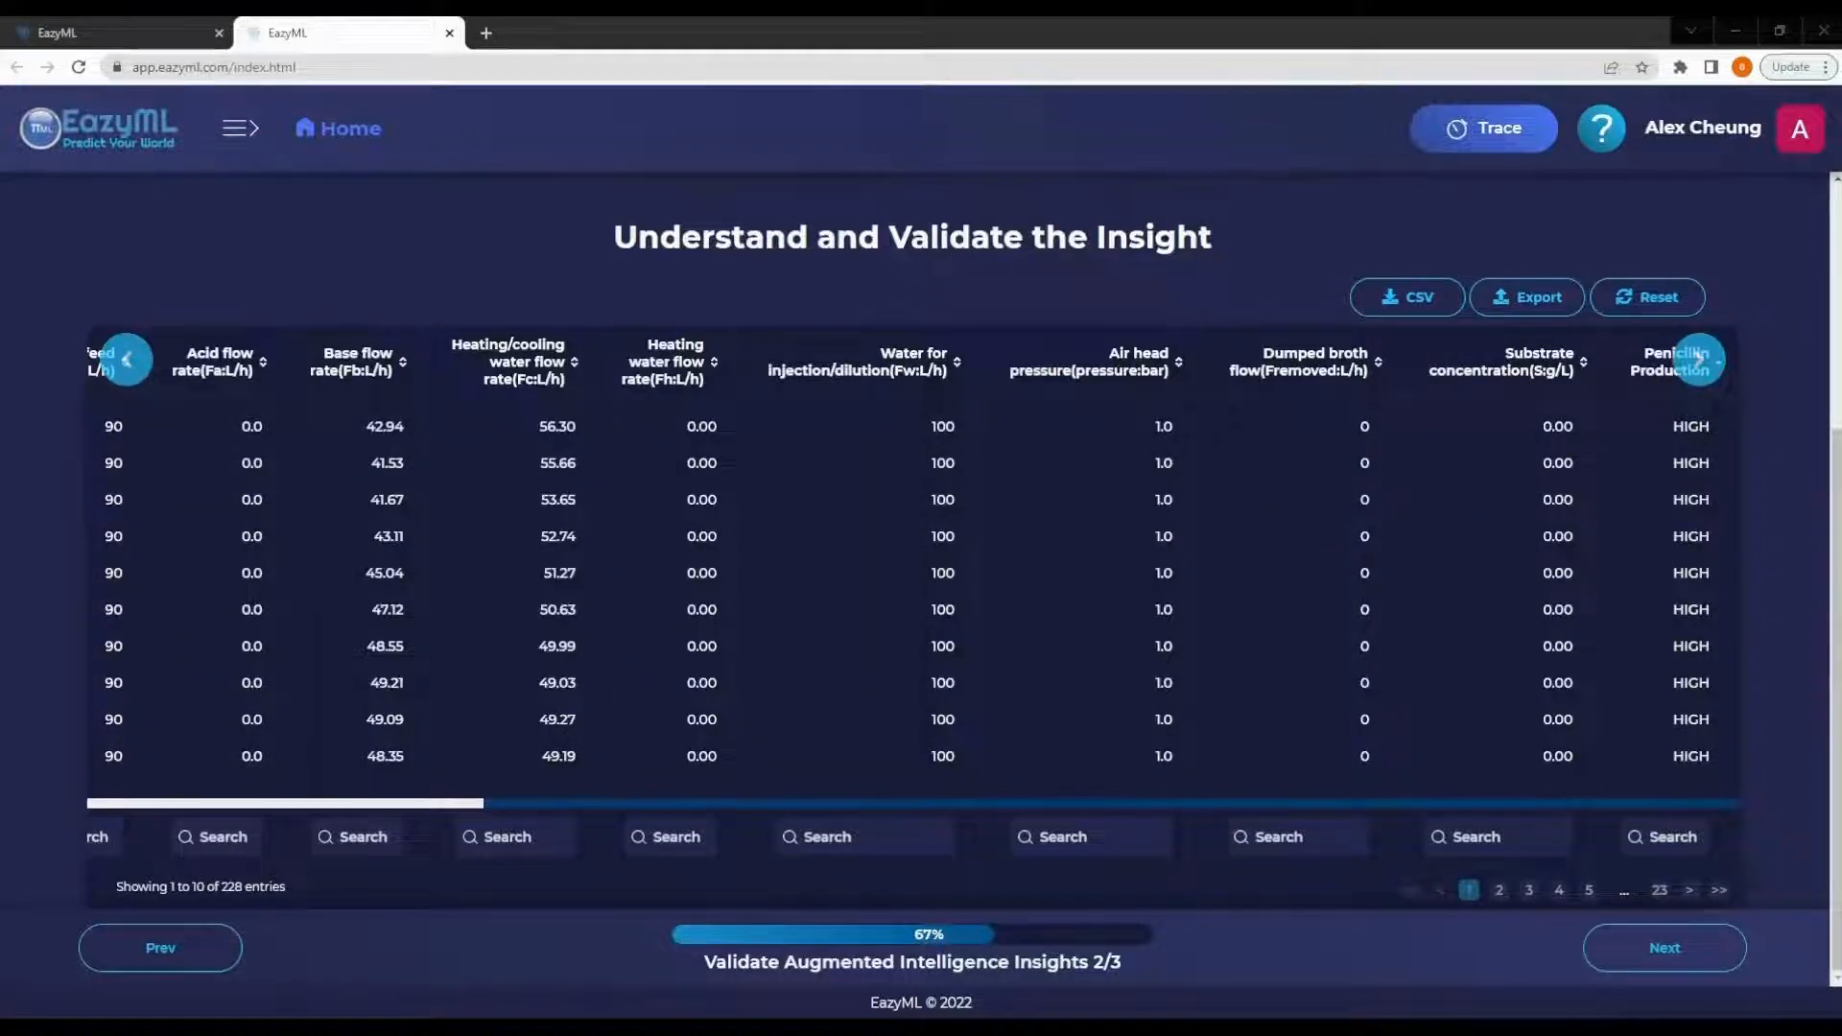
# - Continue and decline validating more insights
pyautogui.click(1631, 944)
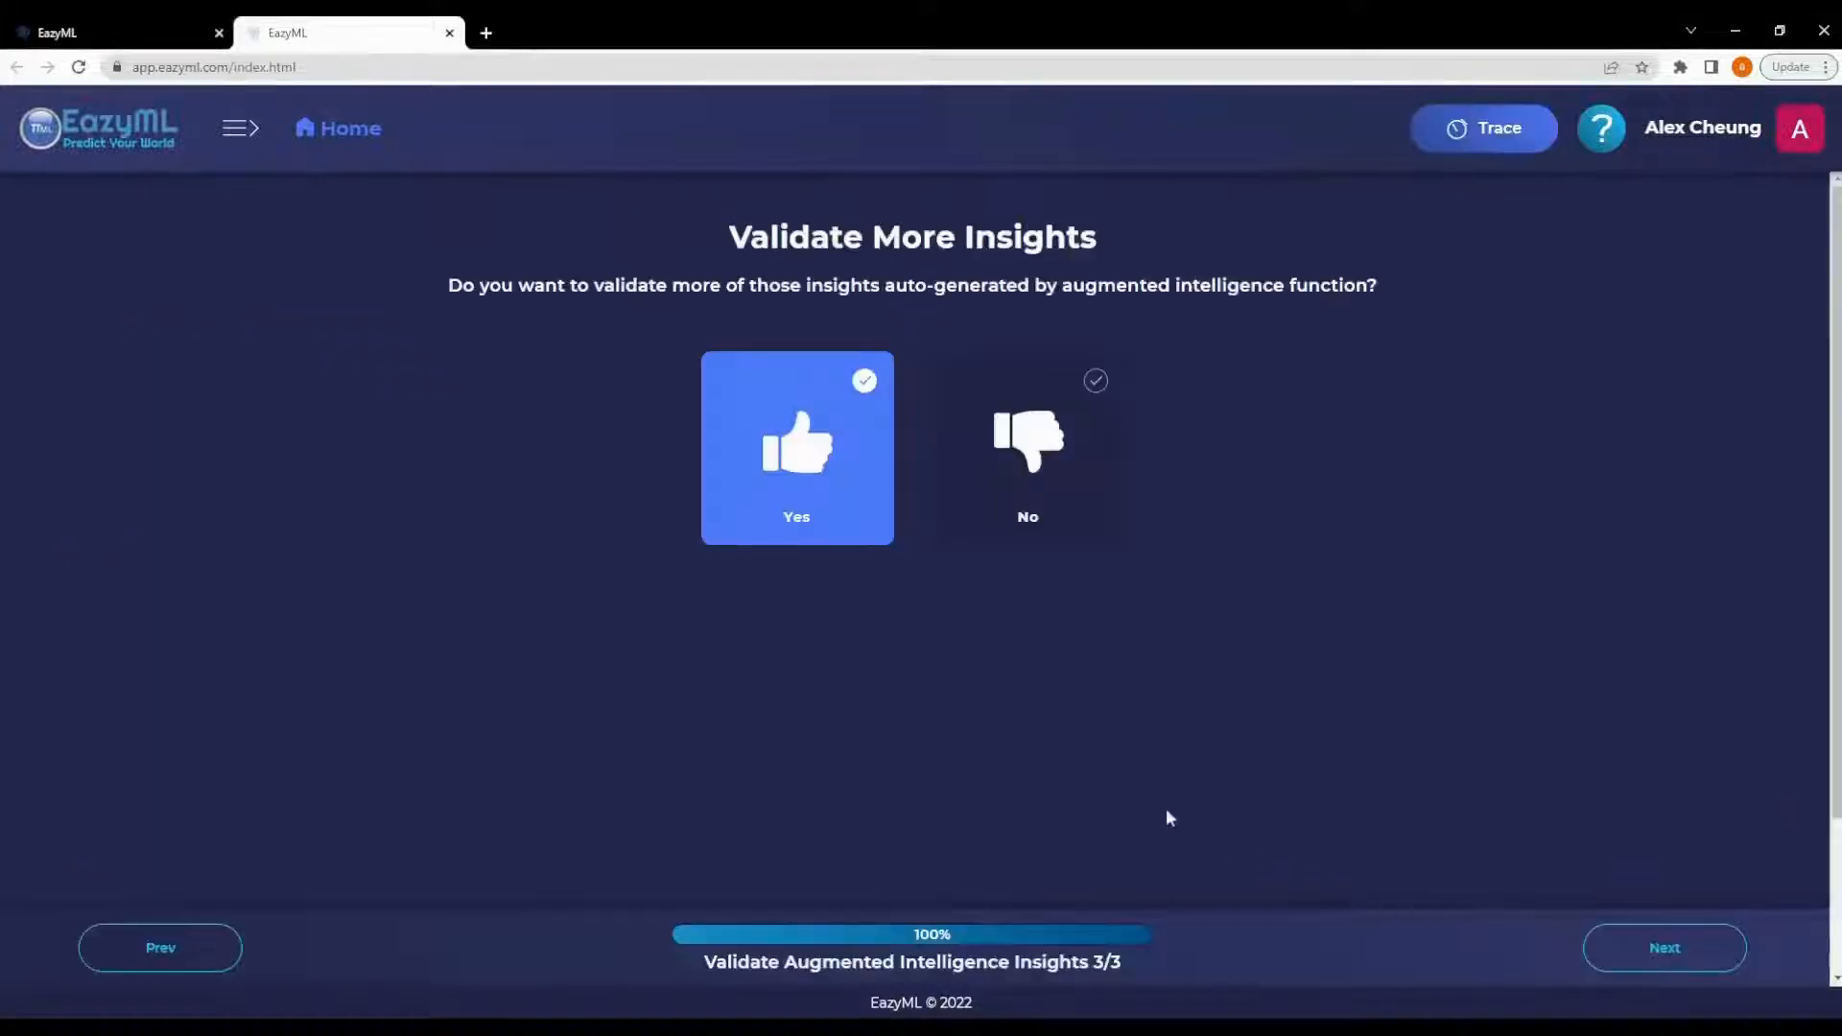
pyautogui.click(994, 480)
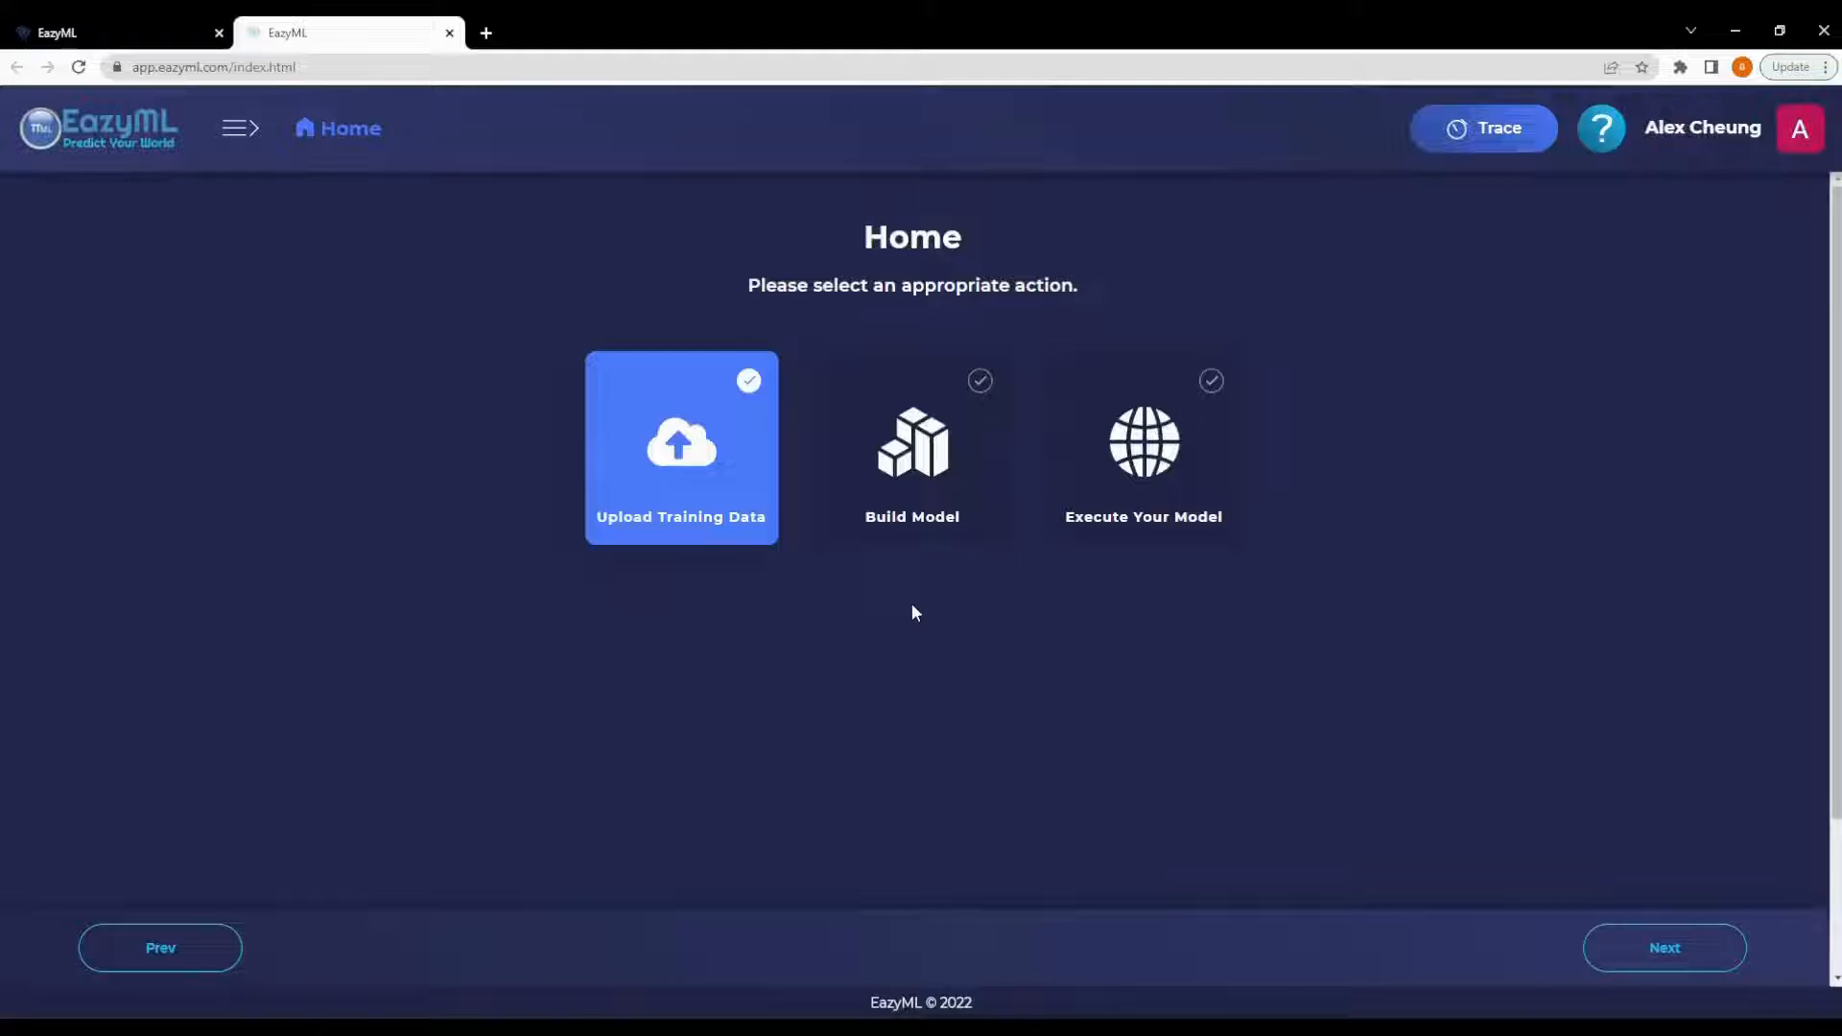
# - Open the trace to review the previous screens of the session, then exit it
pyautogui.click(1474, 140)
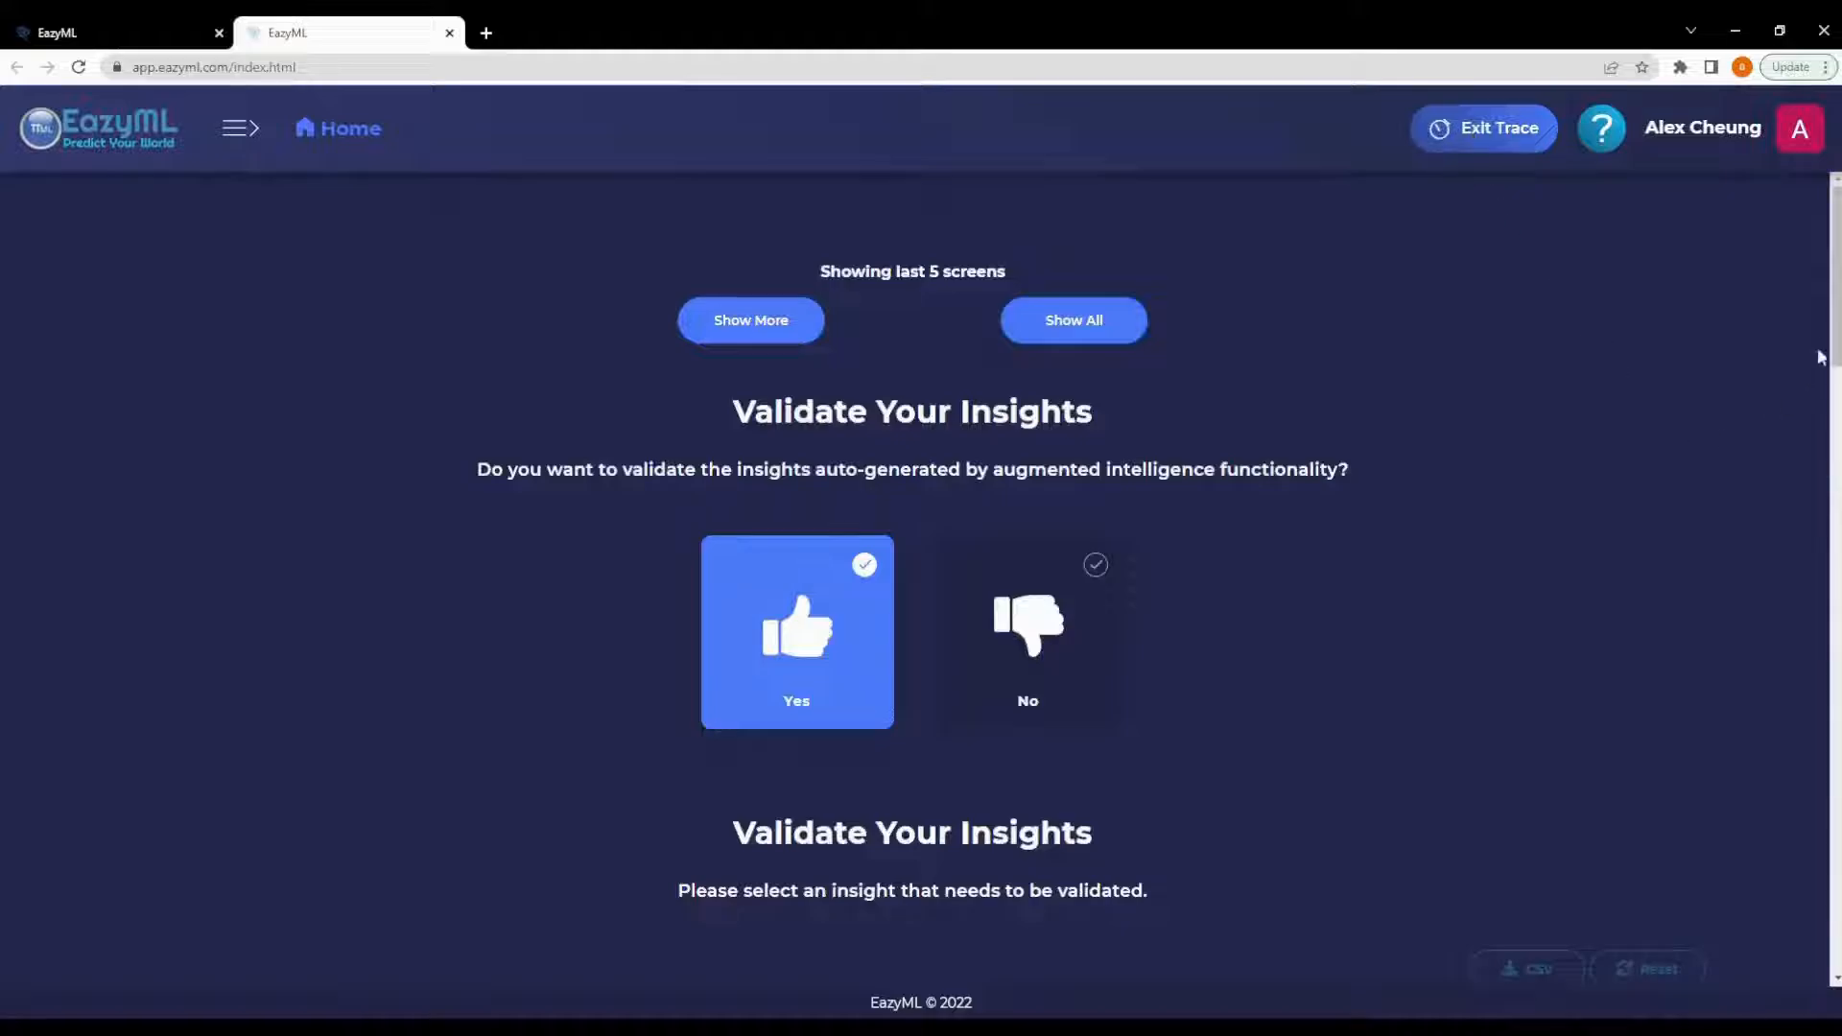
pyautogui.scroll(-9, 1838, 314)
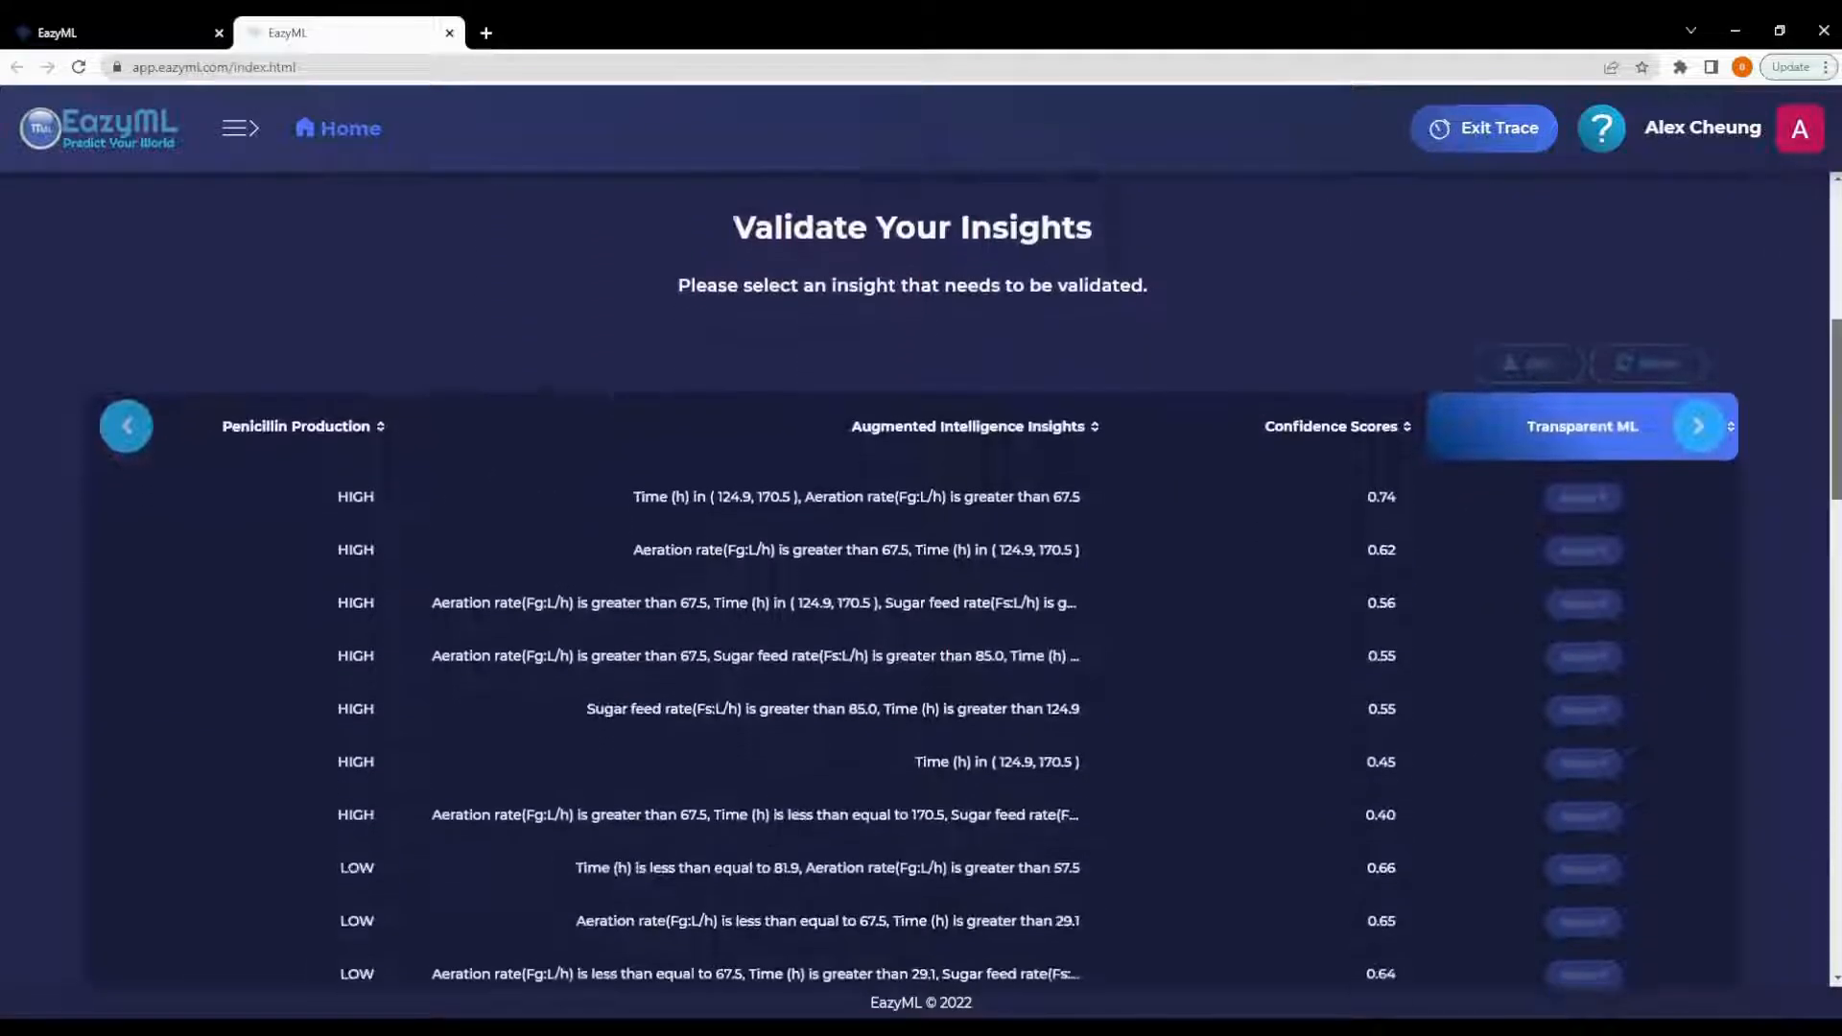
pyautogui.scroll(-15, 921, 575)
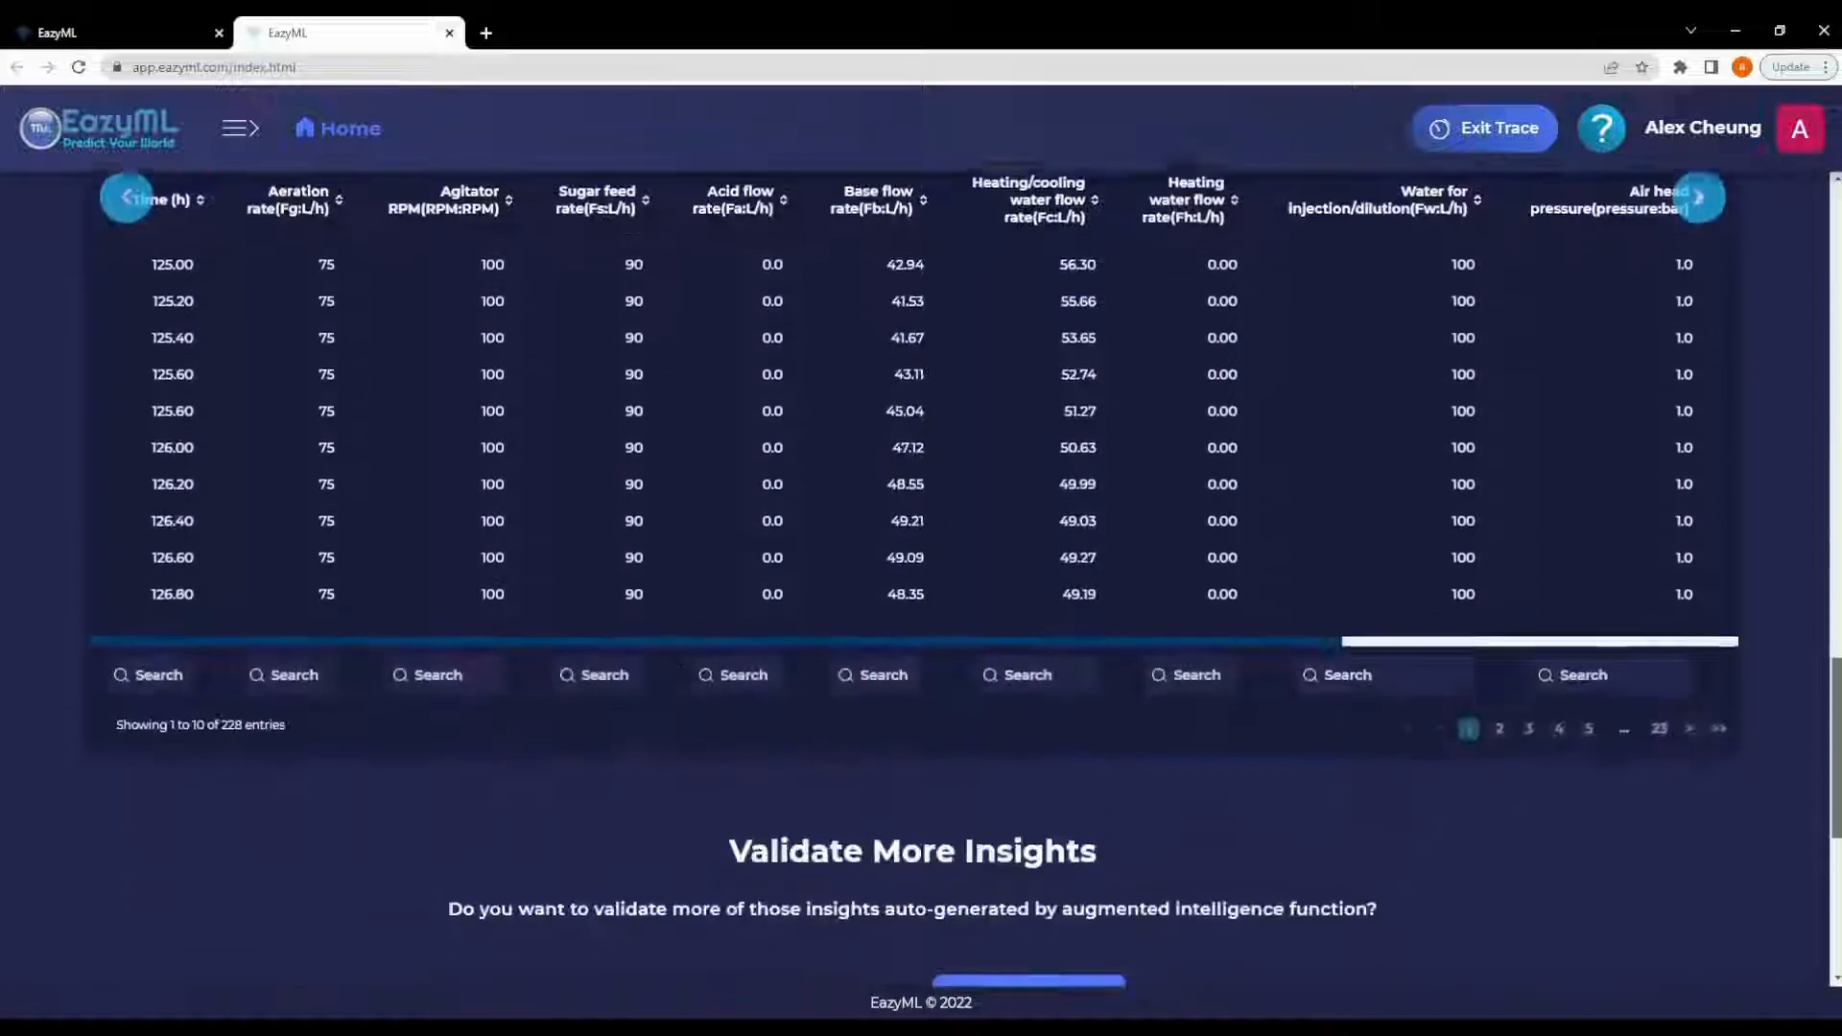
pyautogui.scroll(-1, 921, 575)
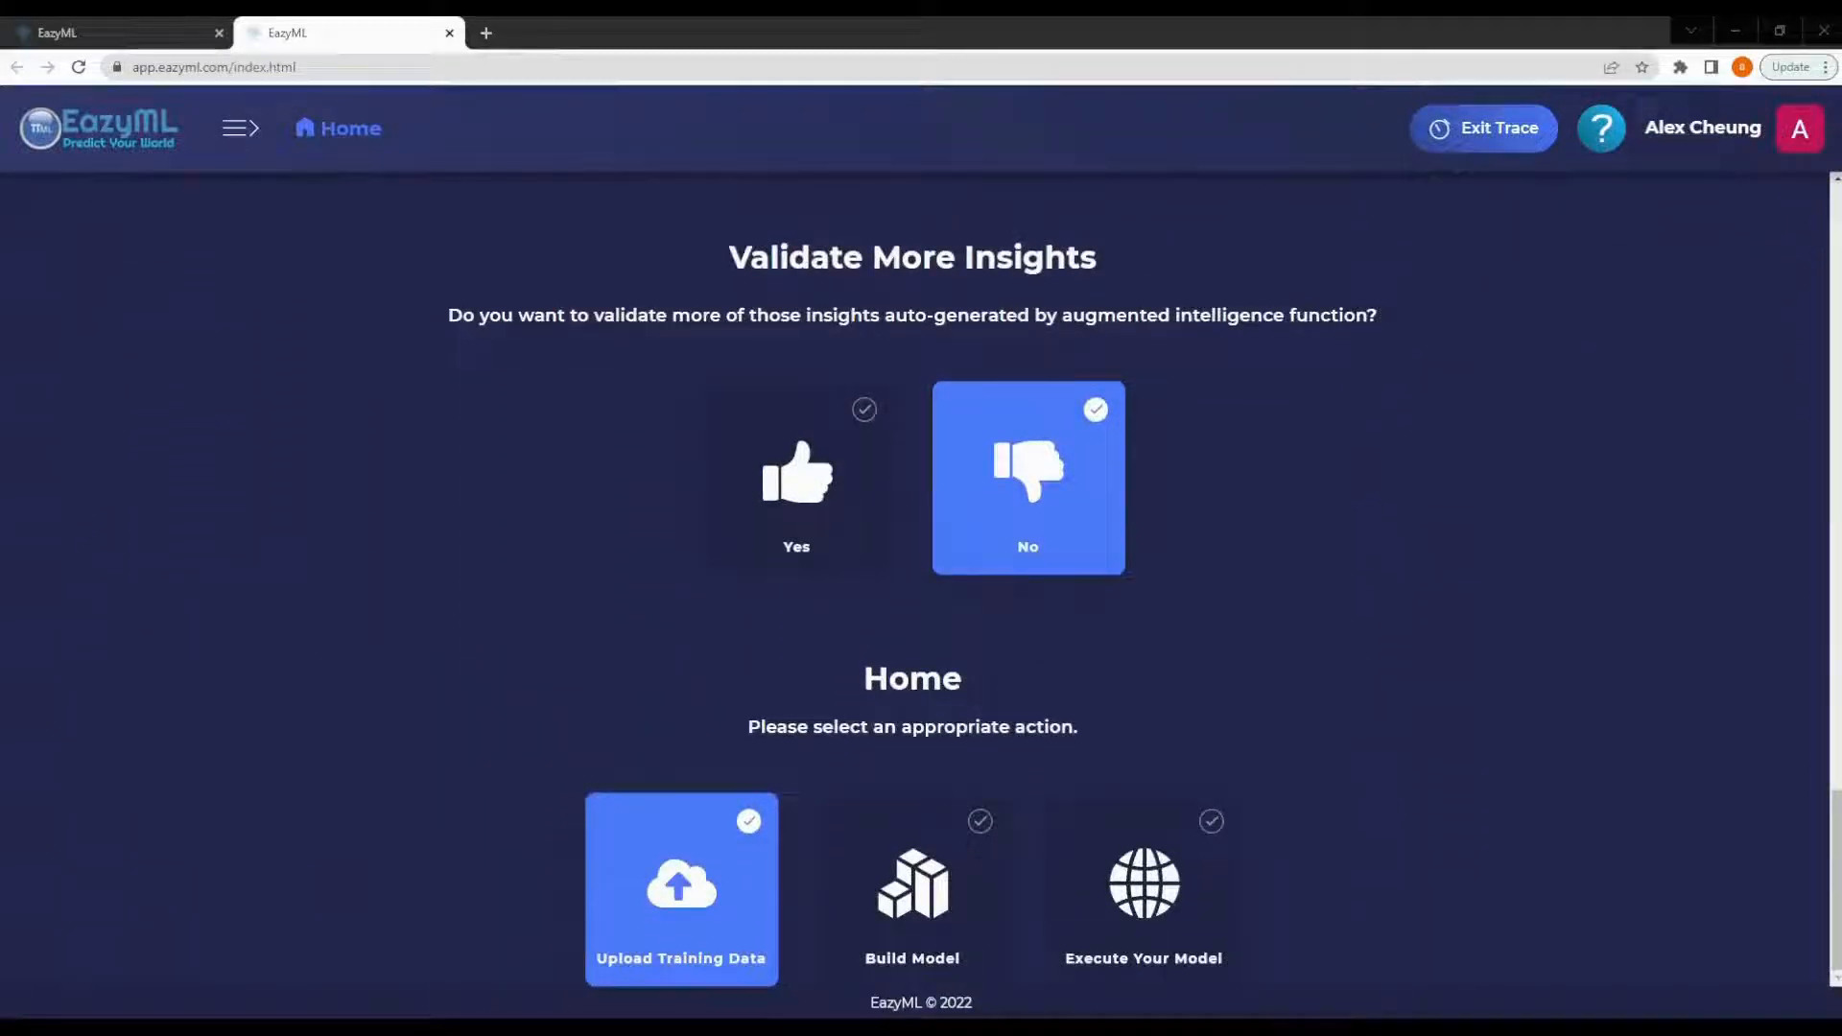
pyautogui.click(908, 625)
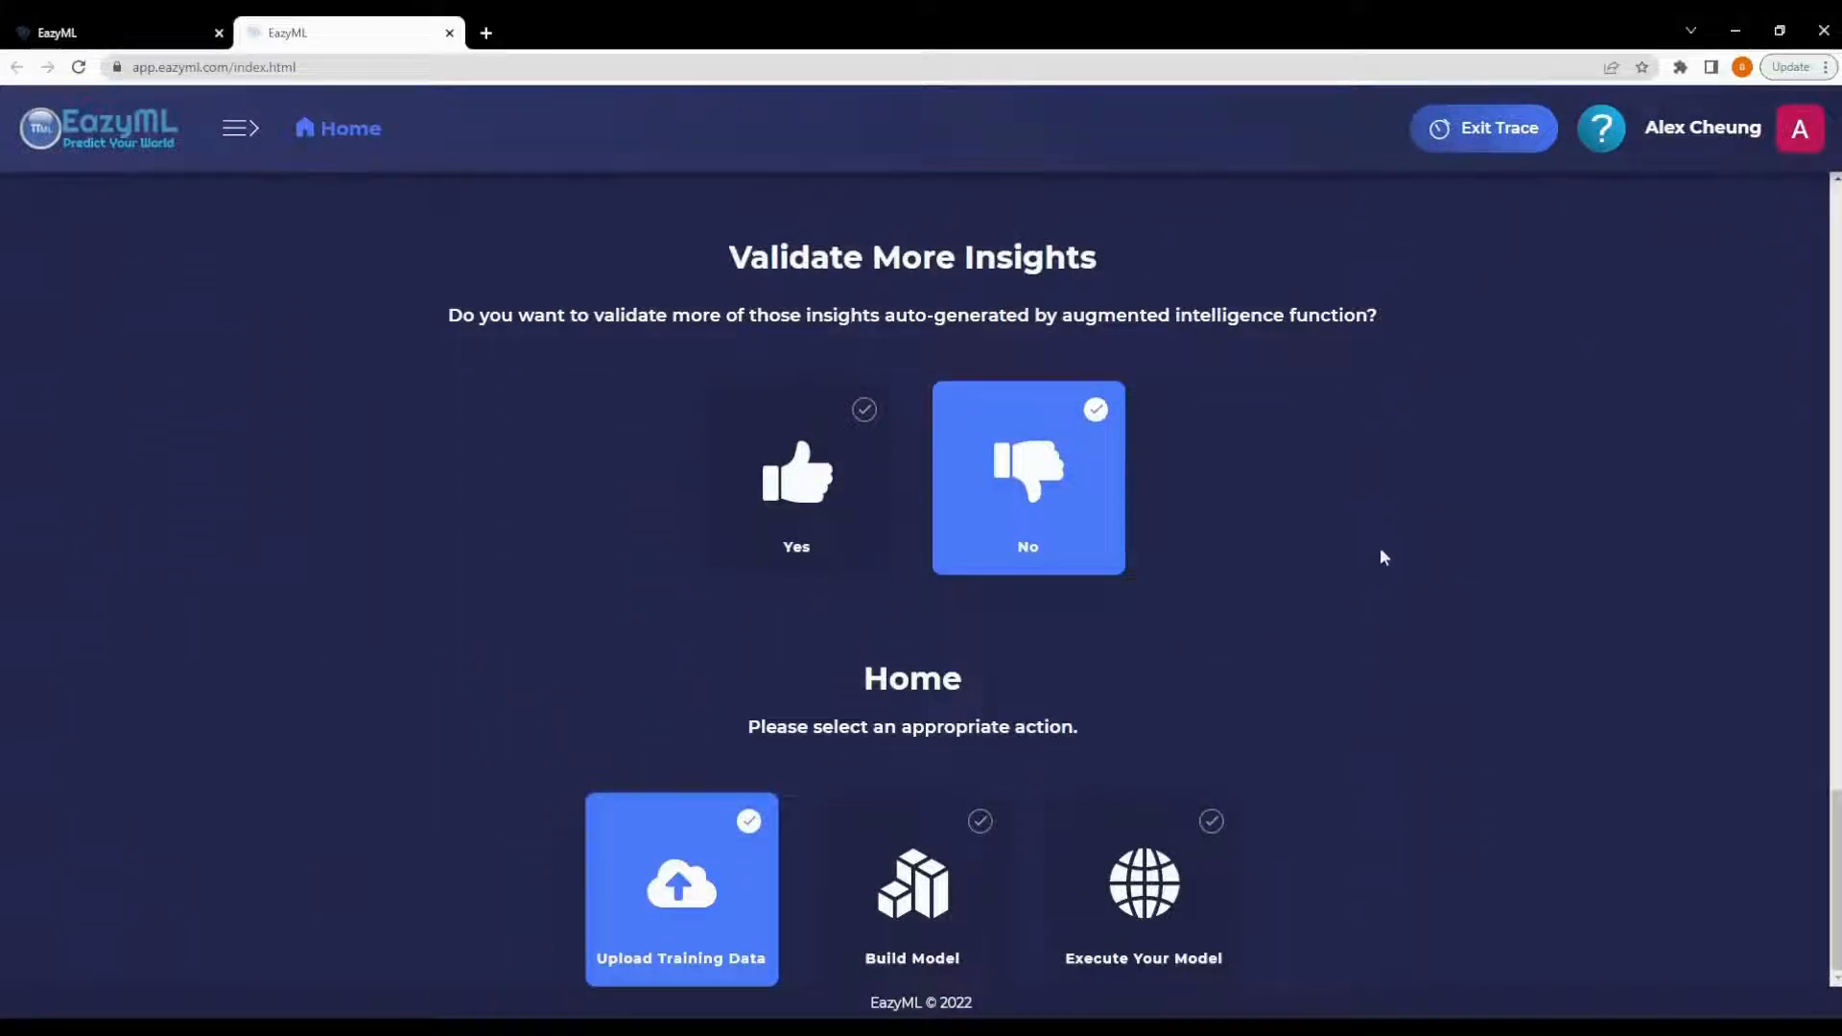
pyautogui.click(1484, 119)
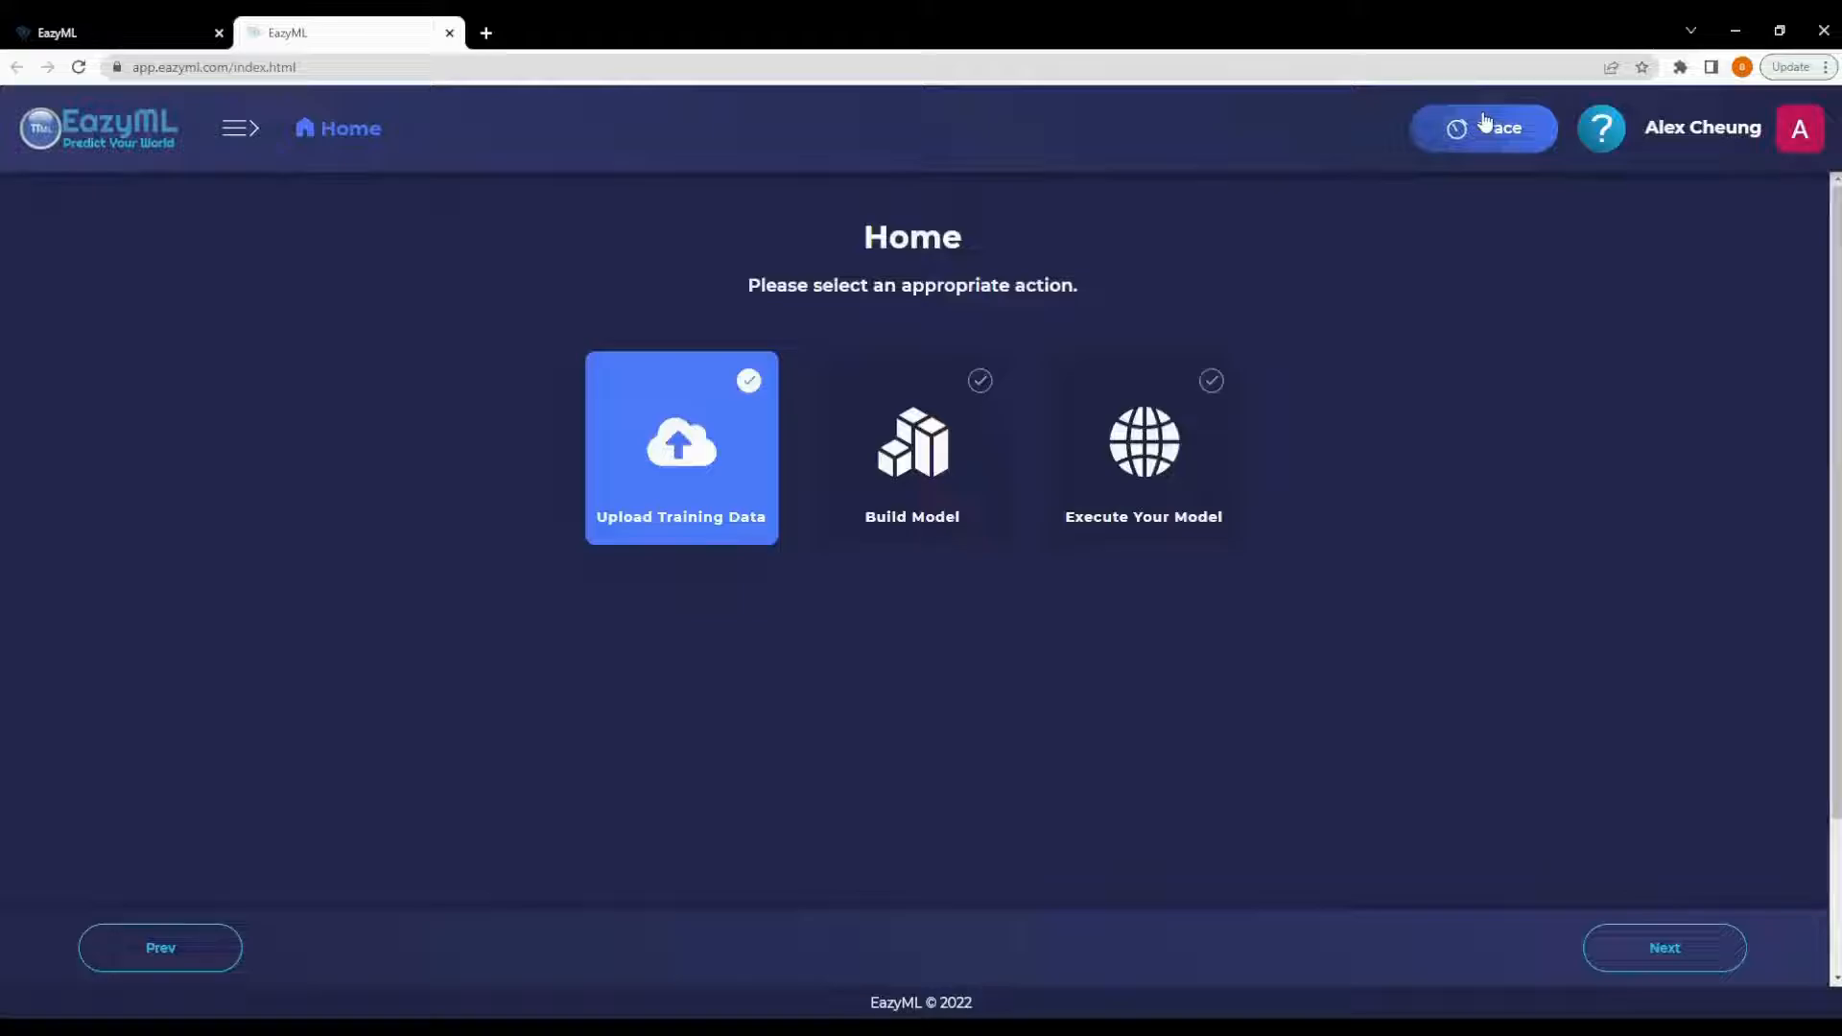
# - Open My Account's model directory and review the PenicillinProduction1KComplete.xlsx model's entry
pyautogui.click(1685, 135)
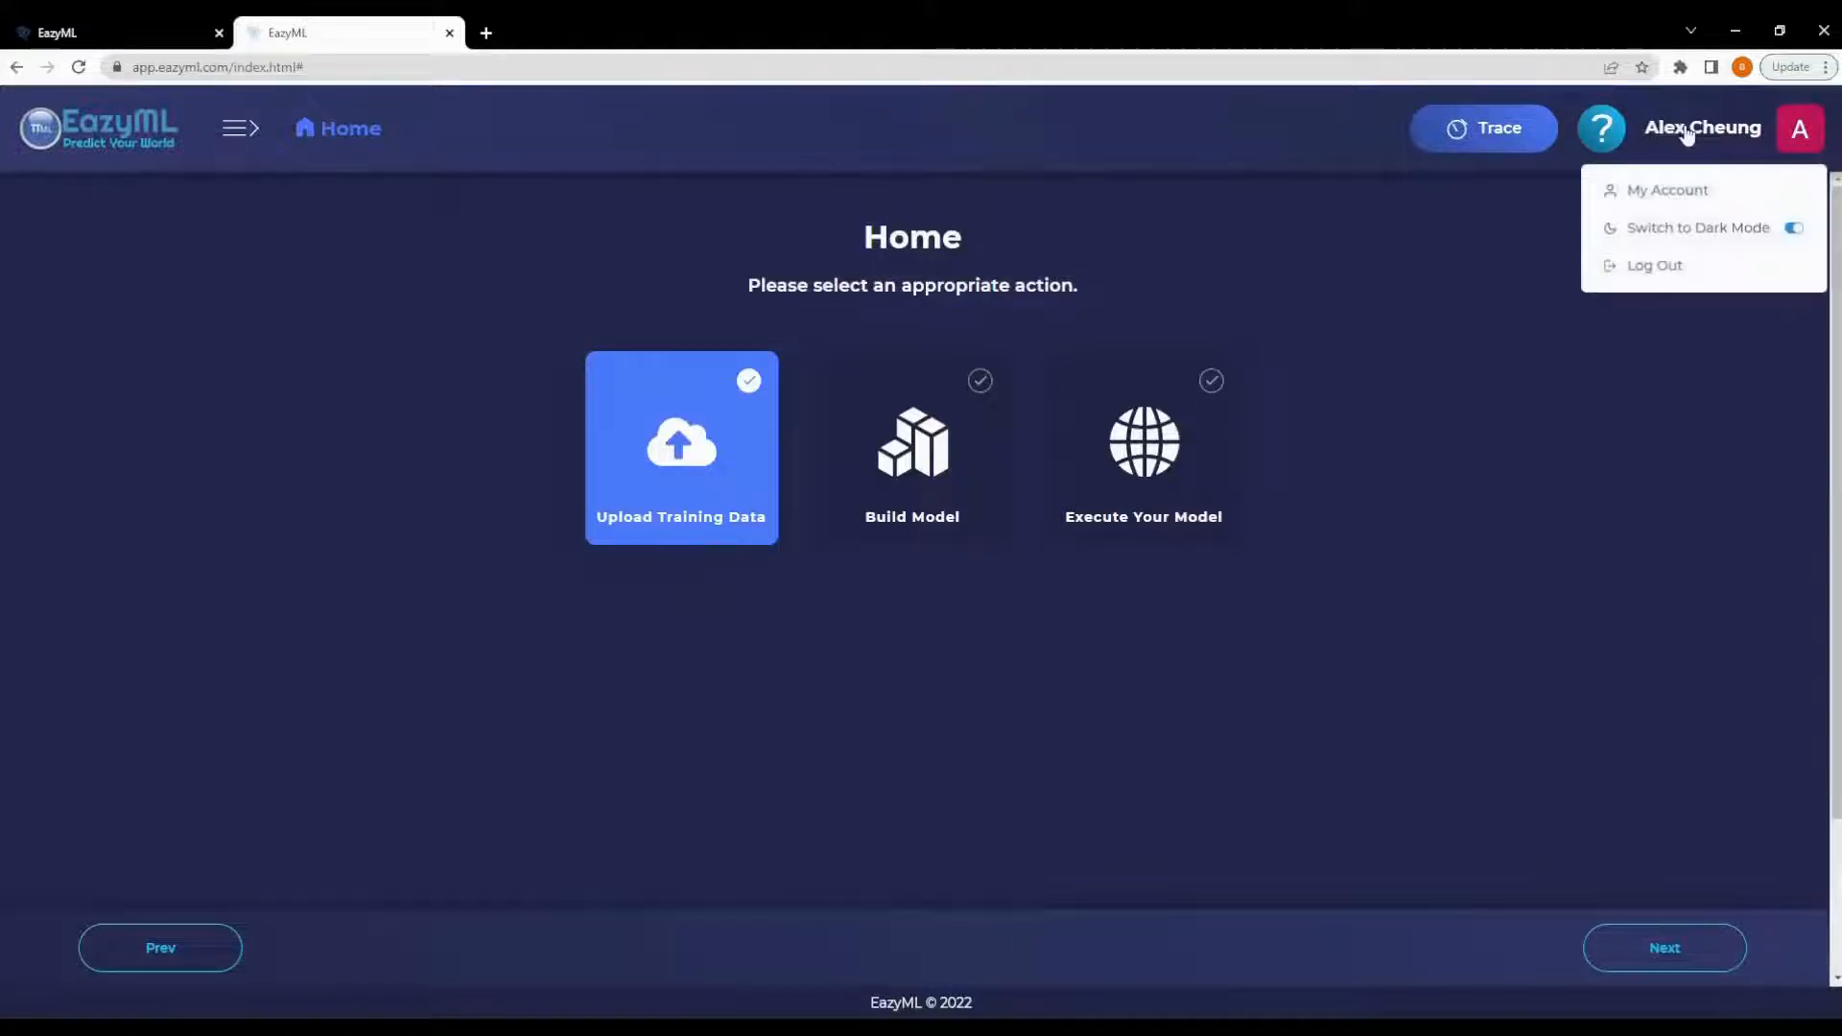
pyautogui.click(1671, 197)
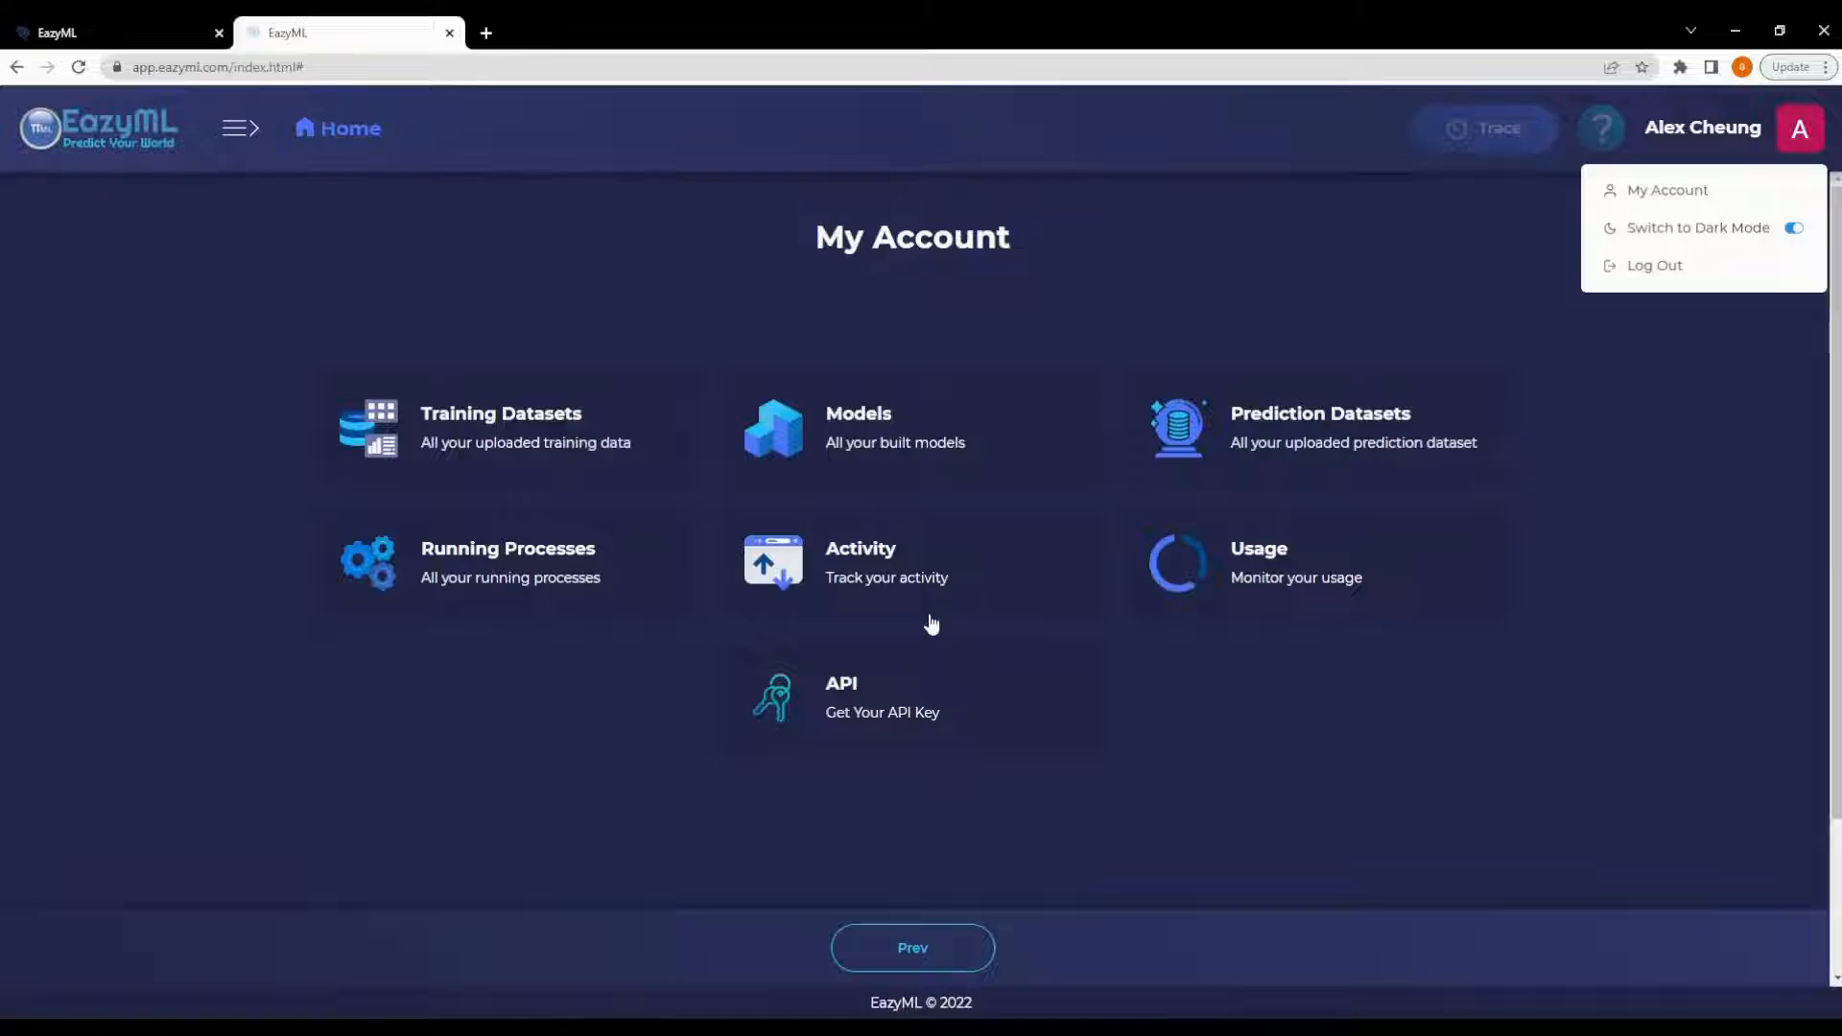
pyautogui.click(936, 447)
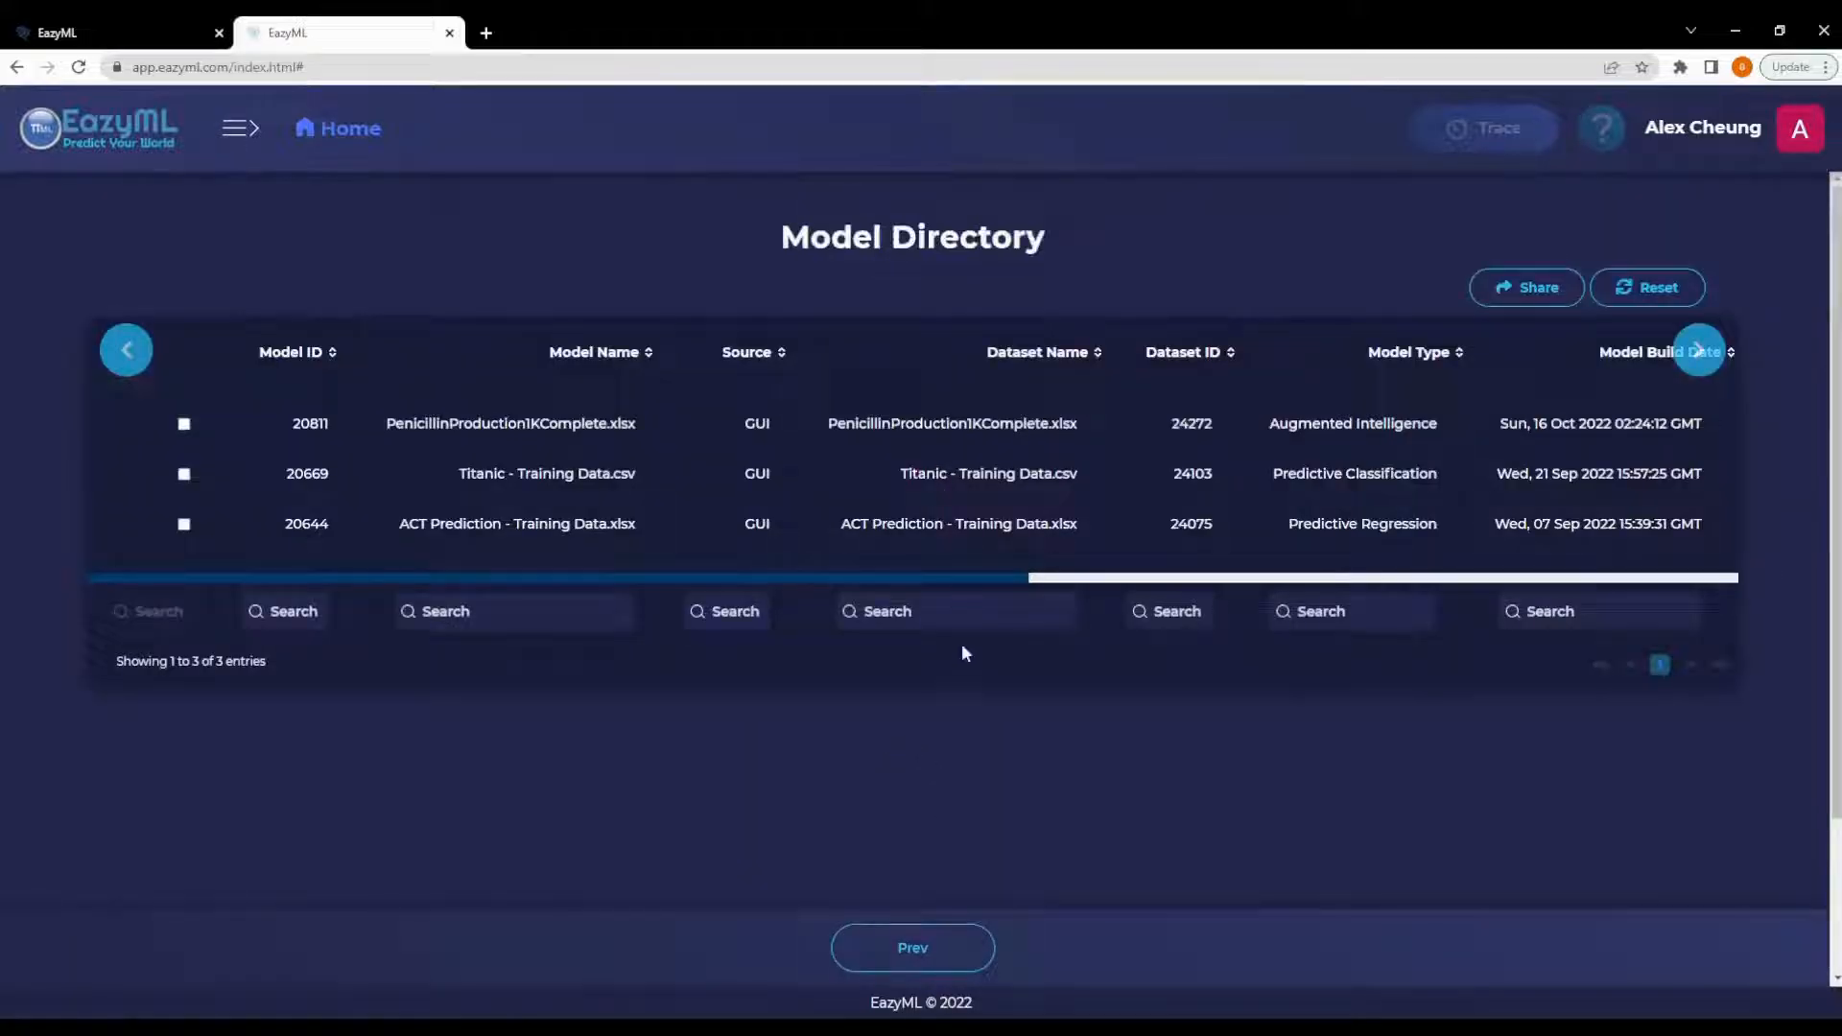
pyautogui.moveTo(961, 573); pyautogui.dragTo(1707, 566)
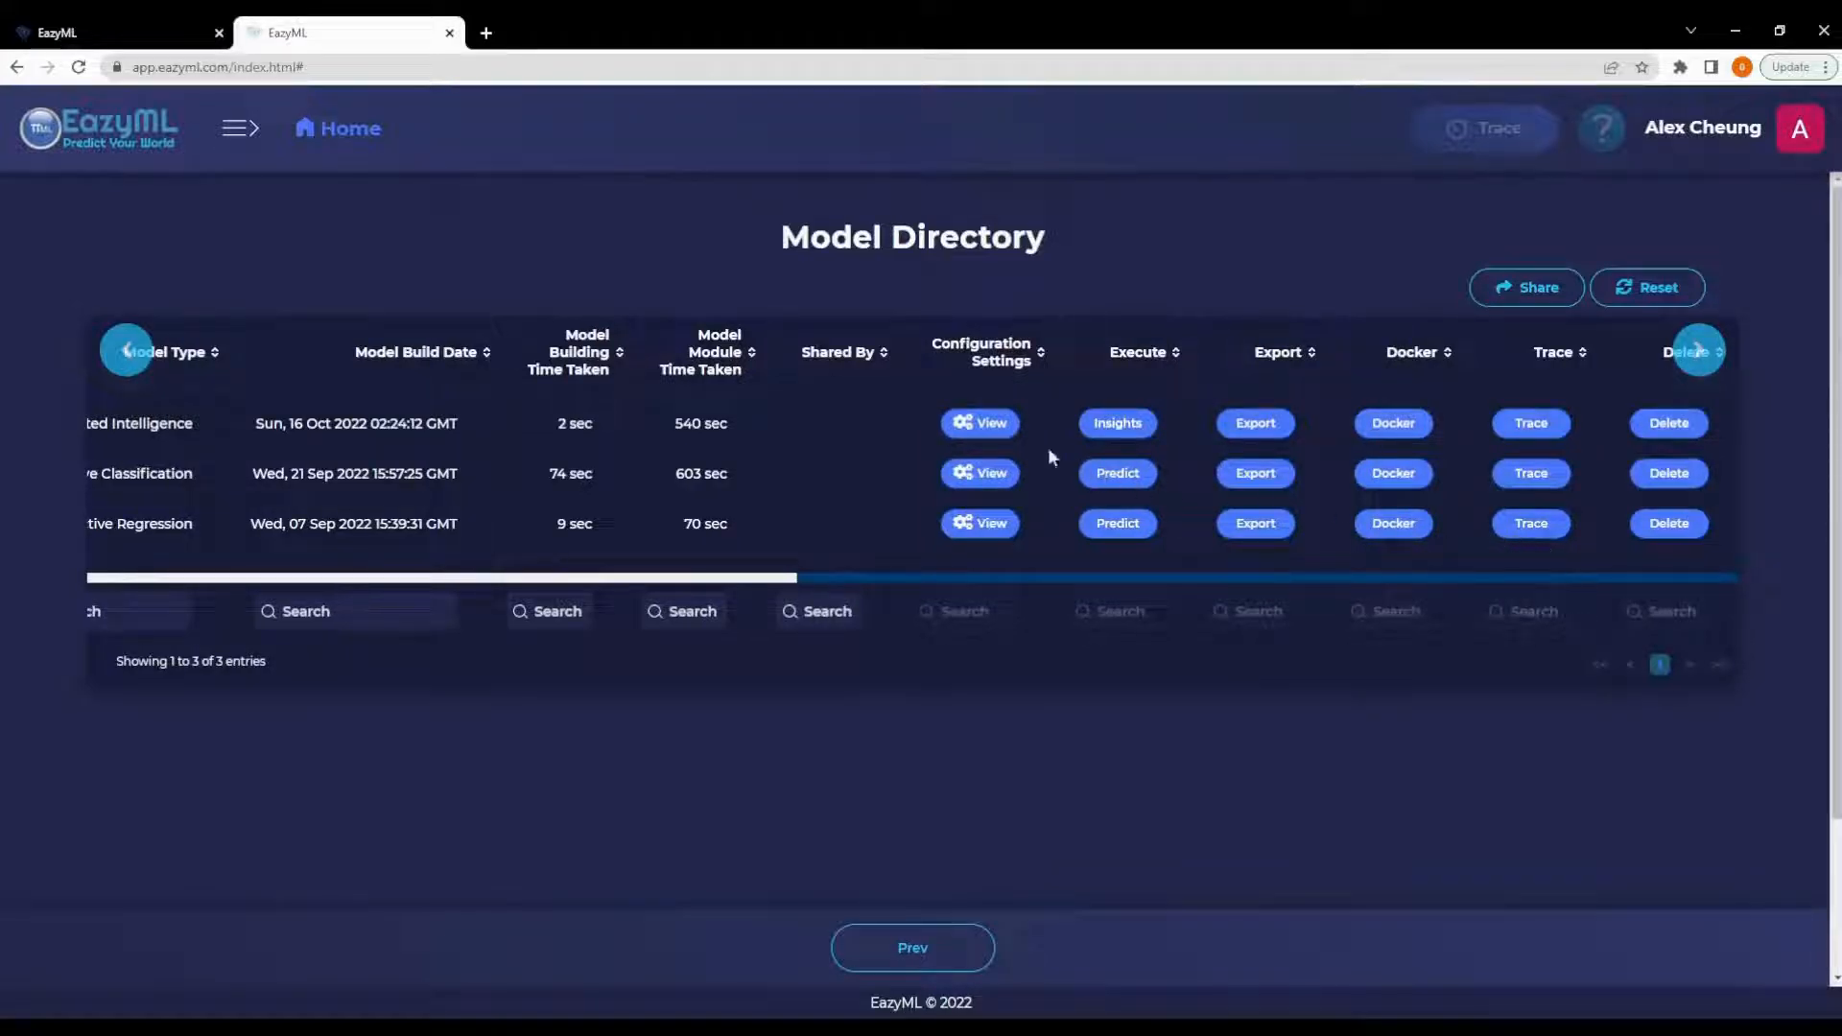